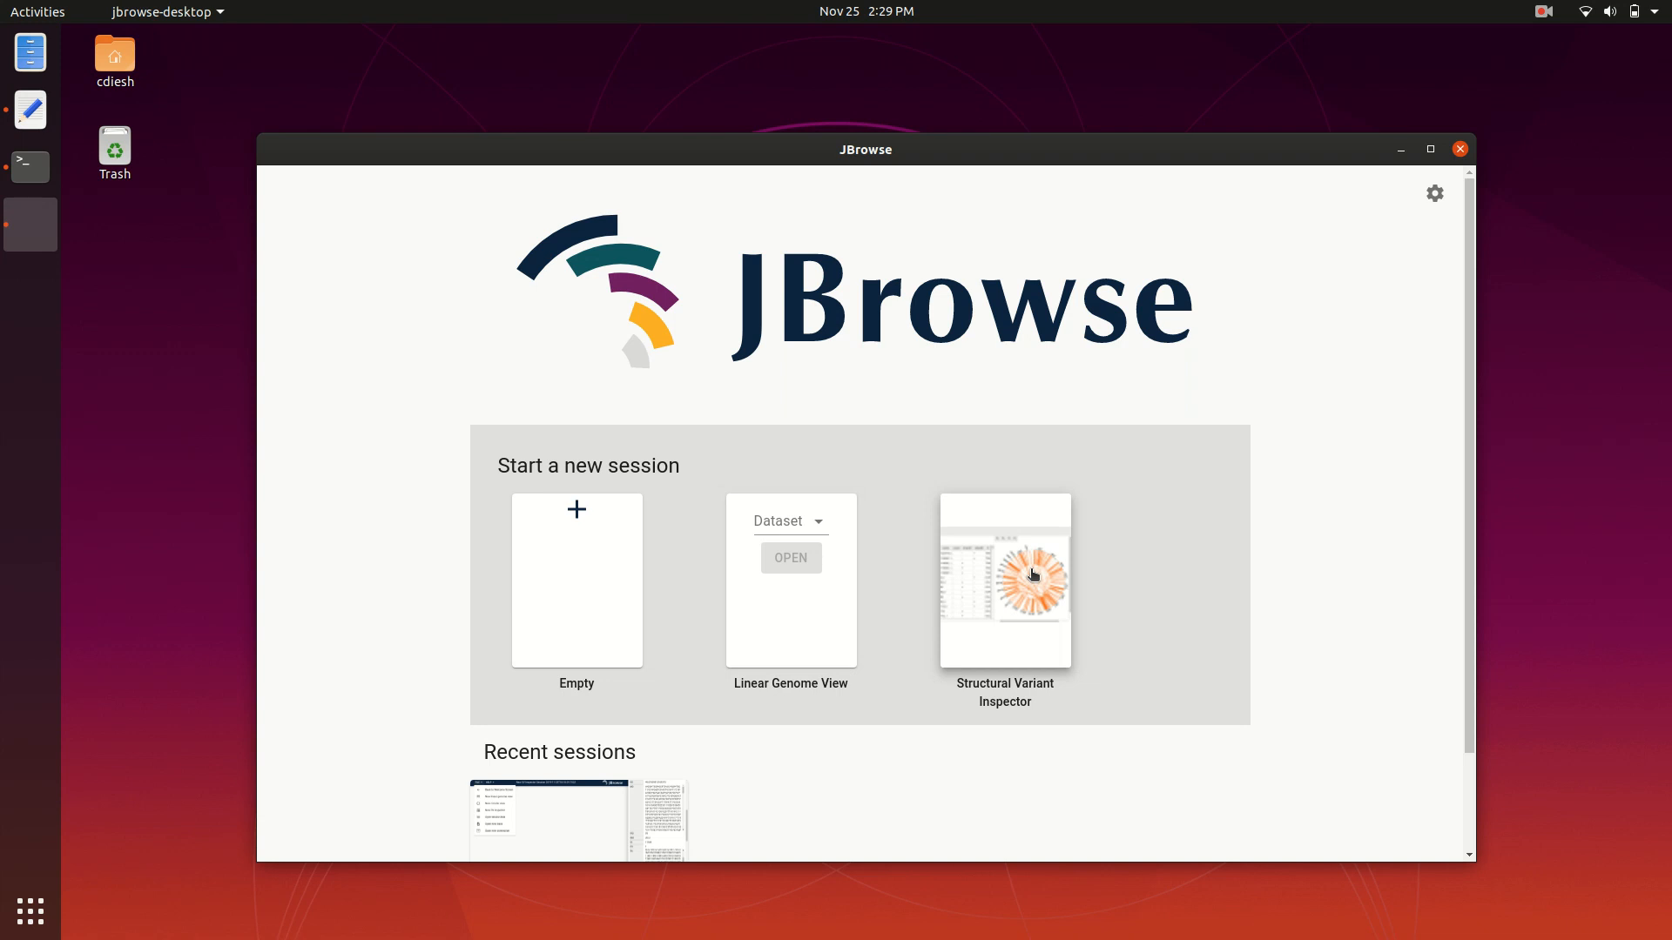
- Start a Structural Variant Inspector session and copy the Sniffles new.vcf URL from the text editor, returning to JBrowse
click(1032, 574)
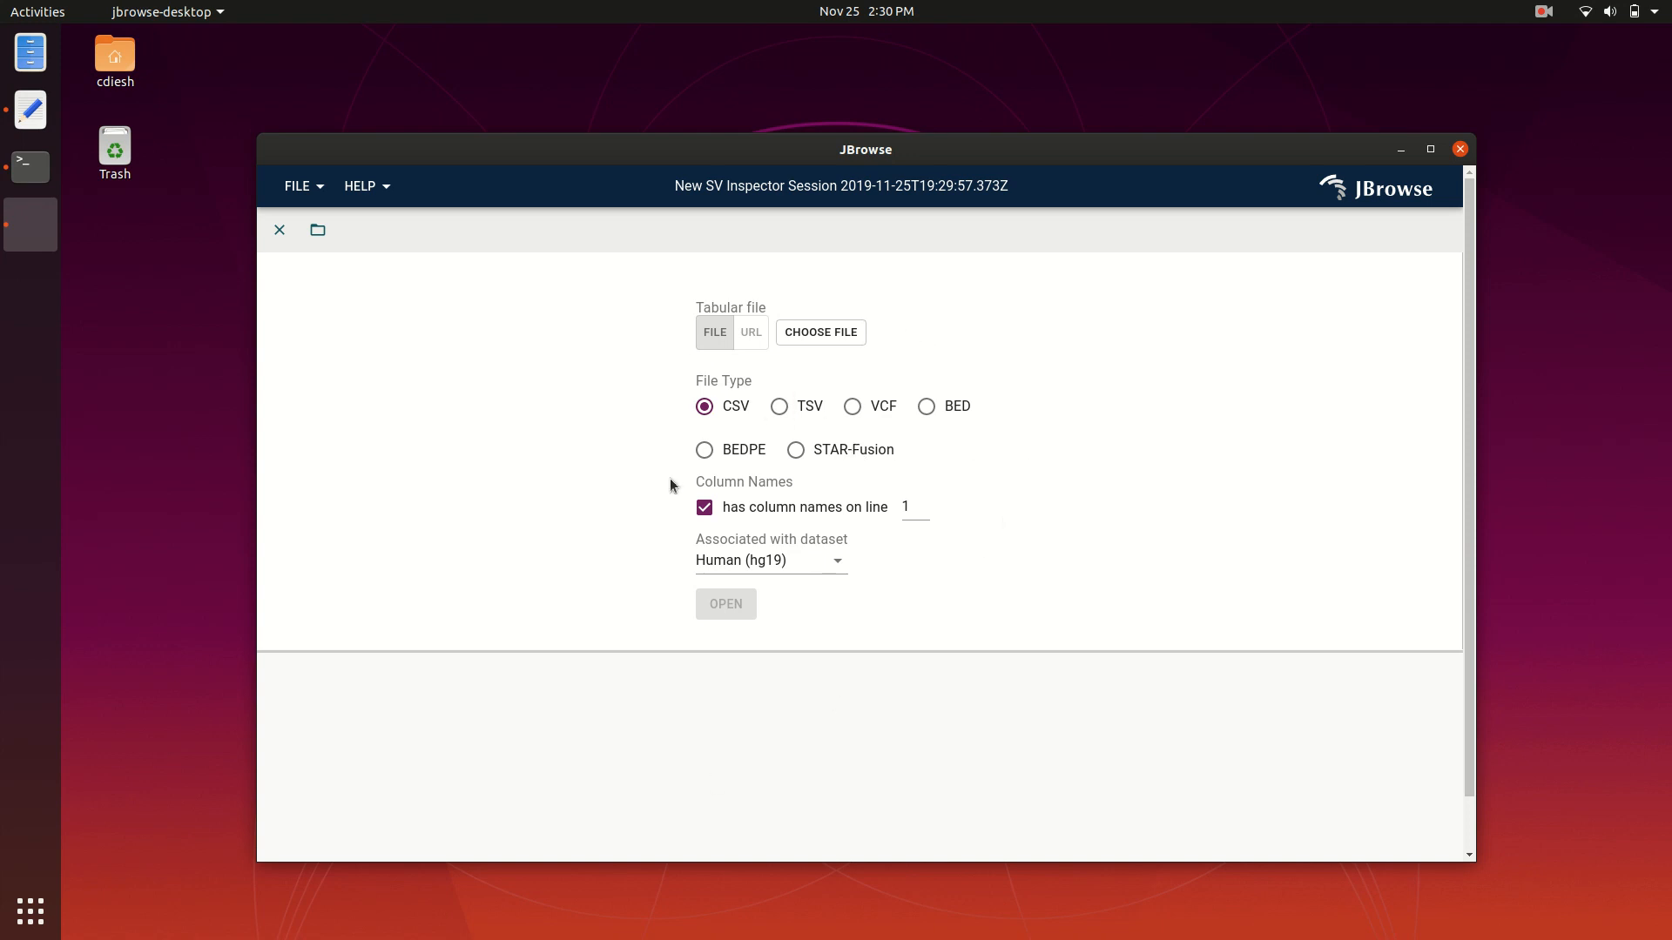
click(31, 112)
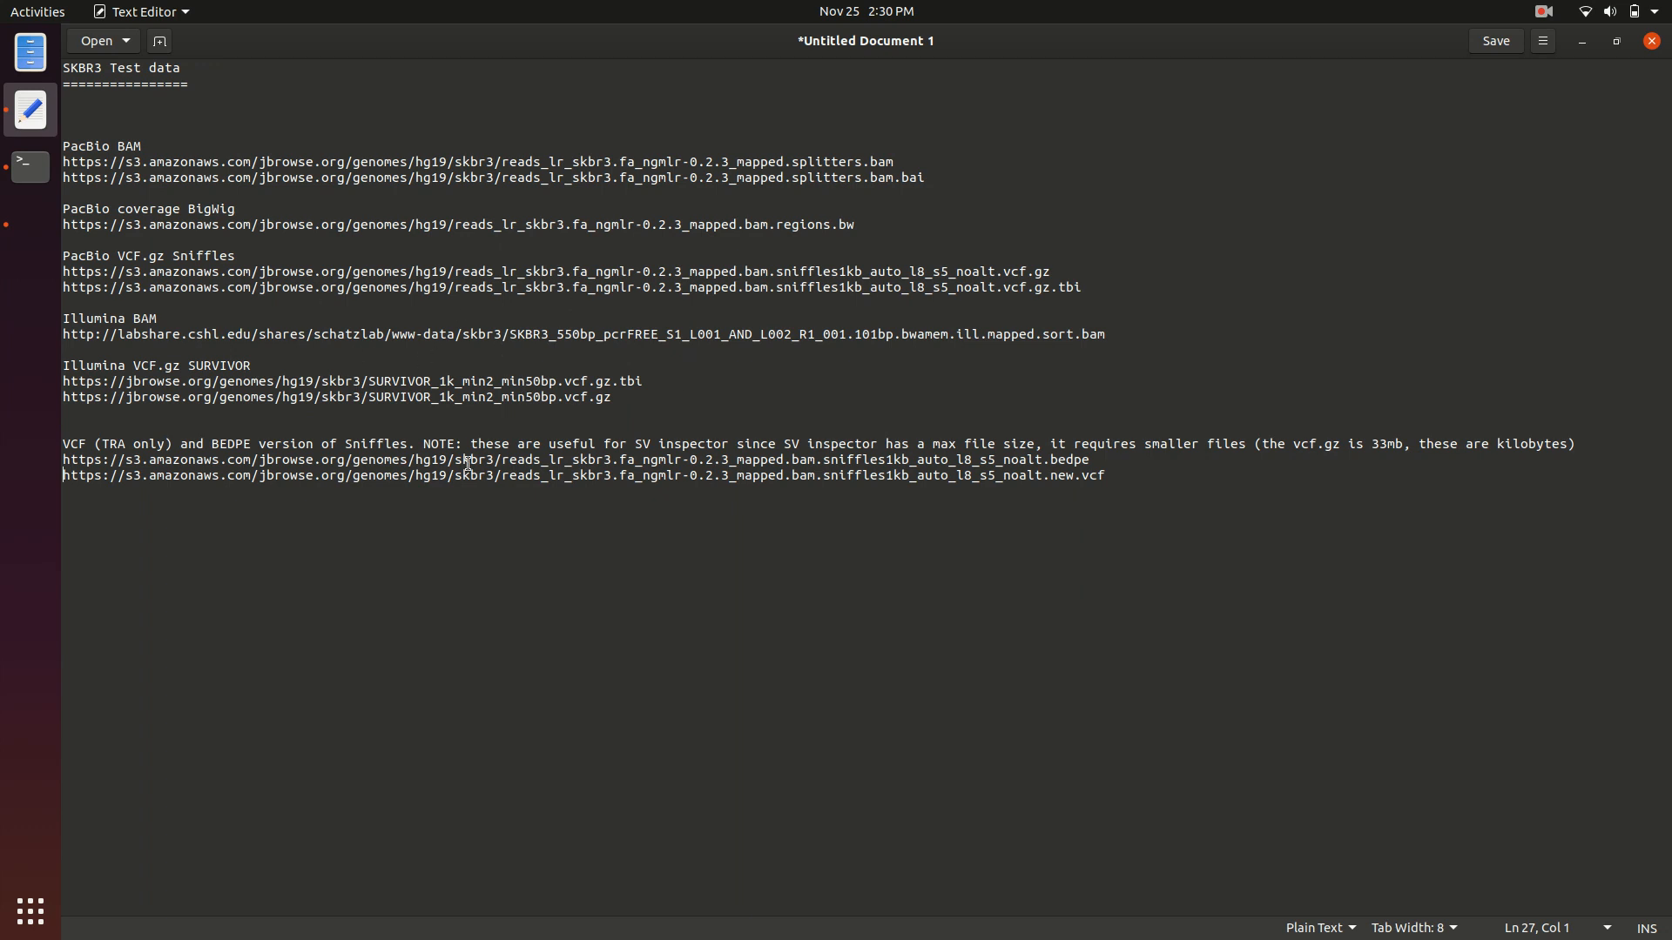
triple_click(531, 477)
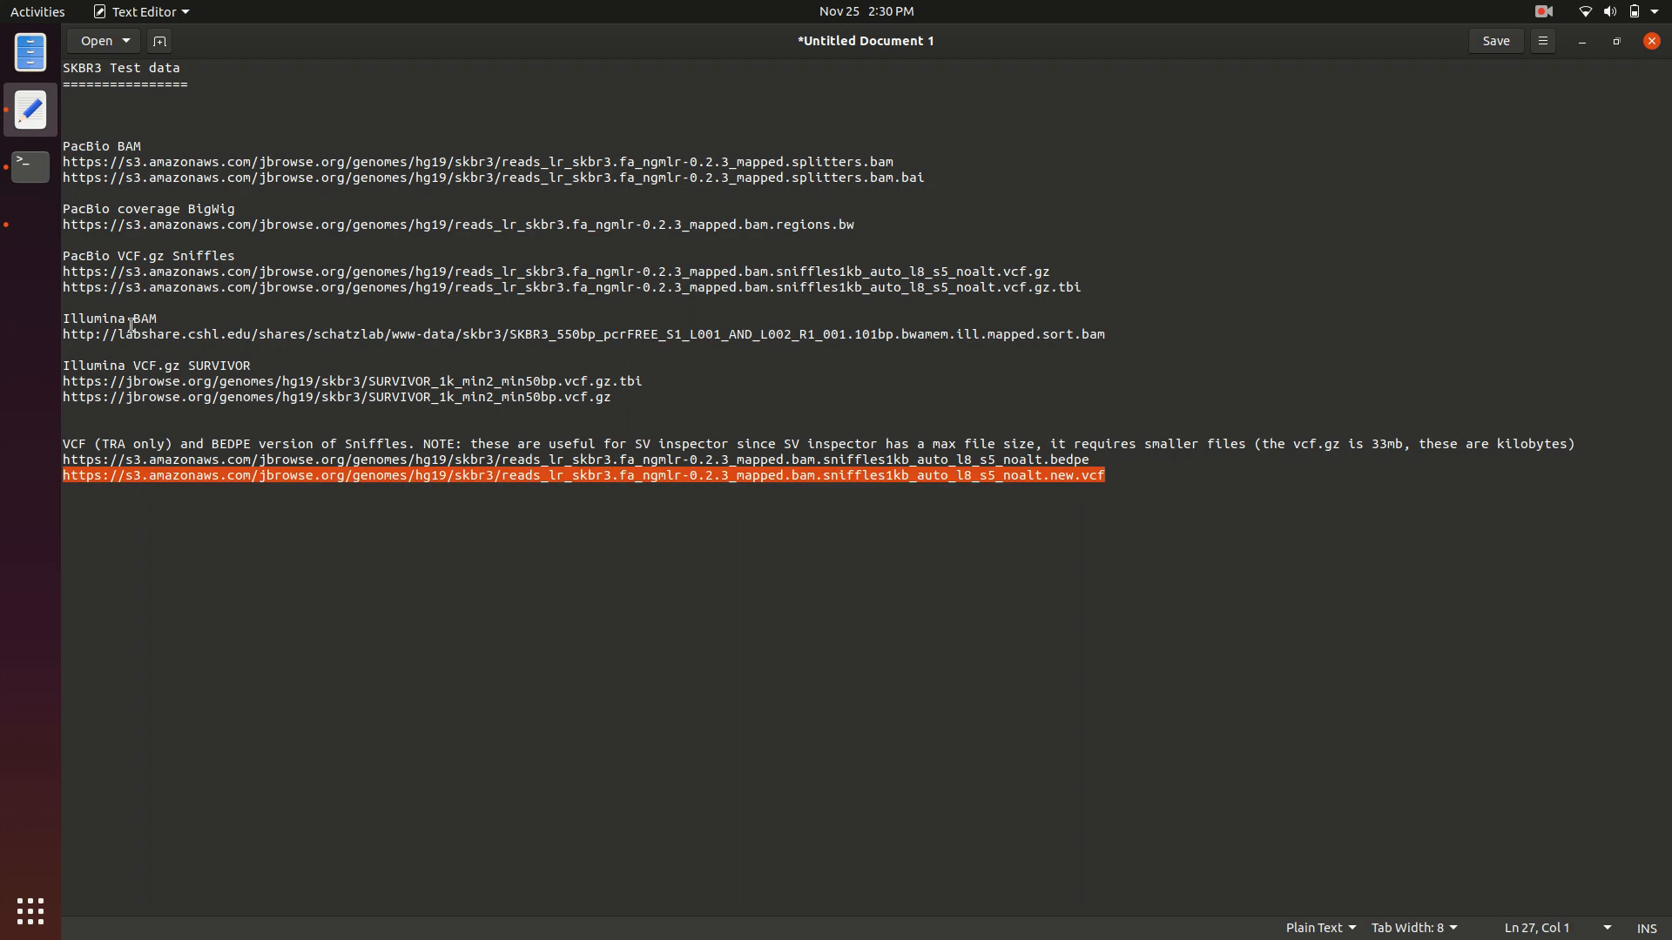
click(29, 218)
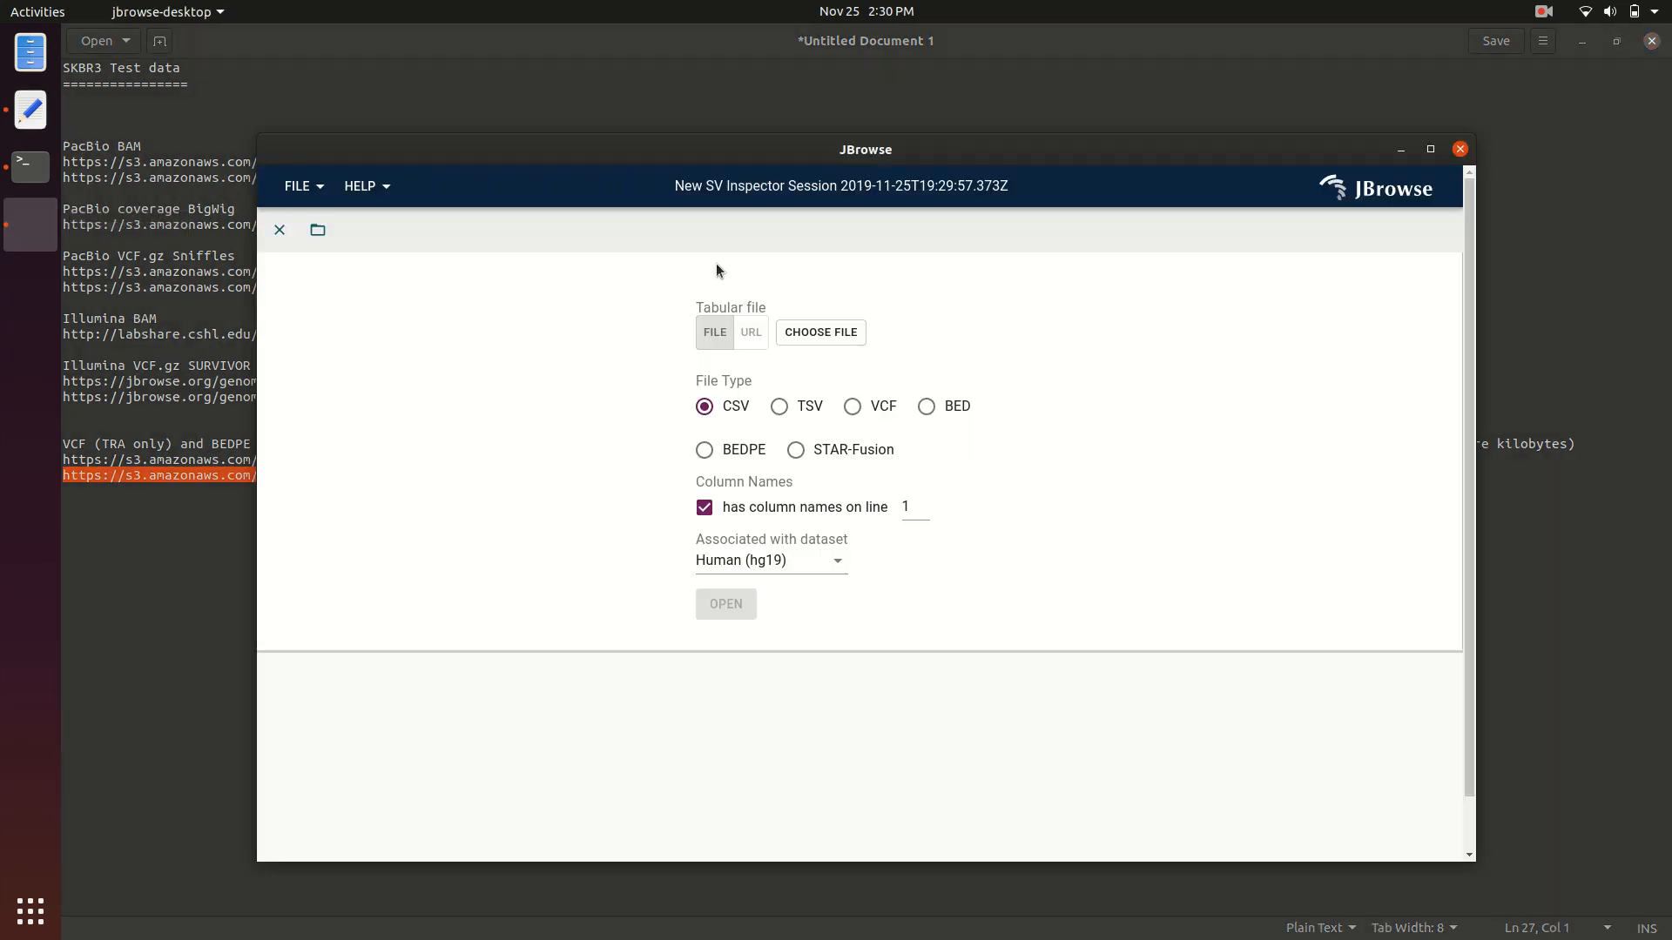
- Load the copied new.vcf URL as a VCF tabular file associated with the Human (hg19) dataset
click(831, 331)
click(305, 104)
click(750, 333)
click(795, 338)
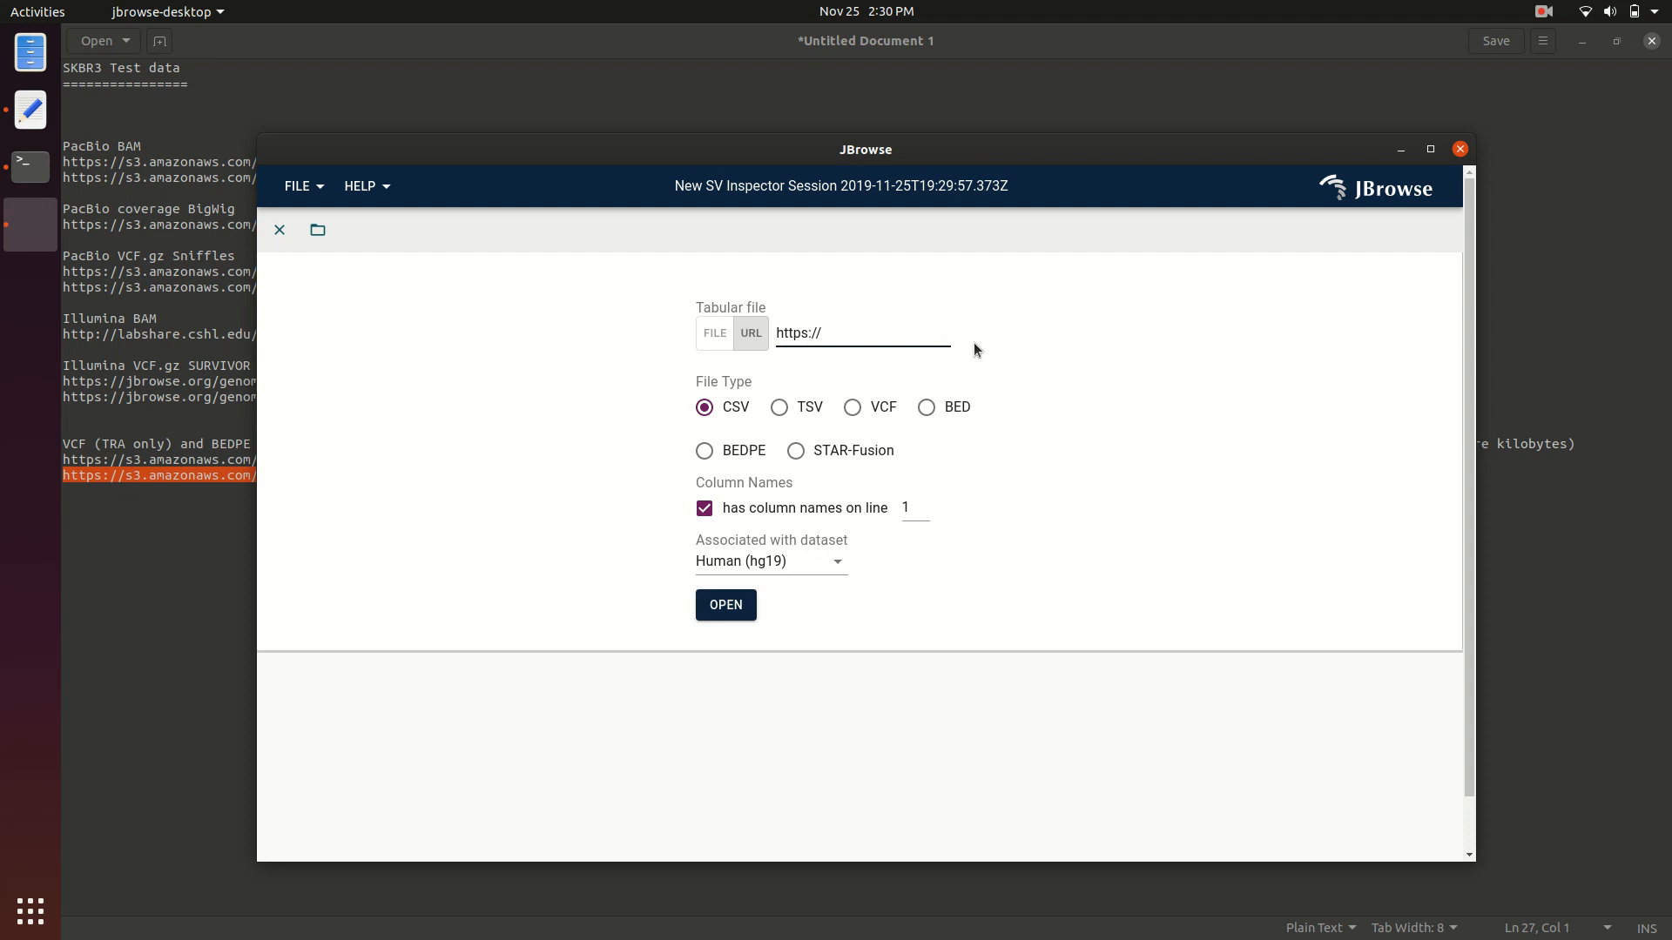
key(ctrl+a)
key(ctrl+v)
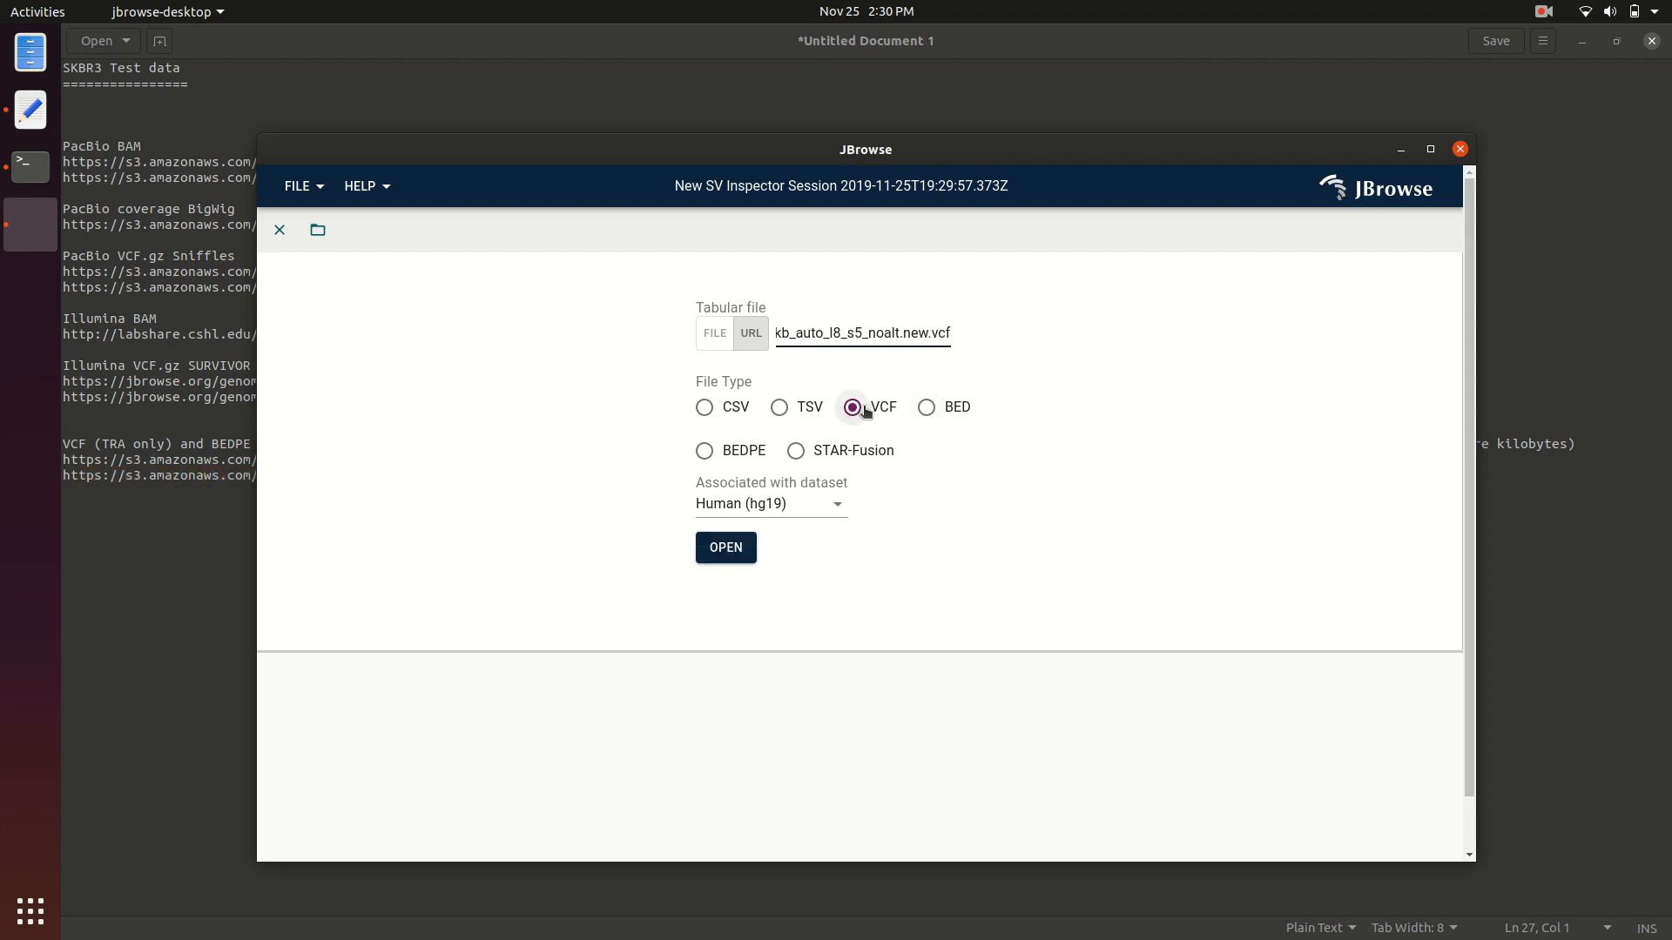
click(728, 547)
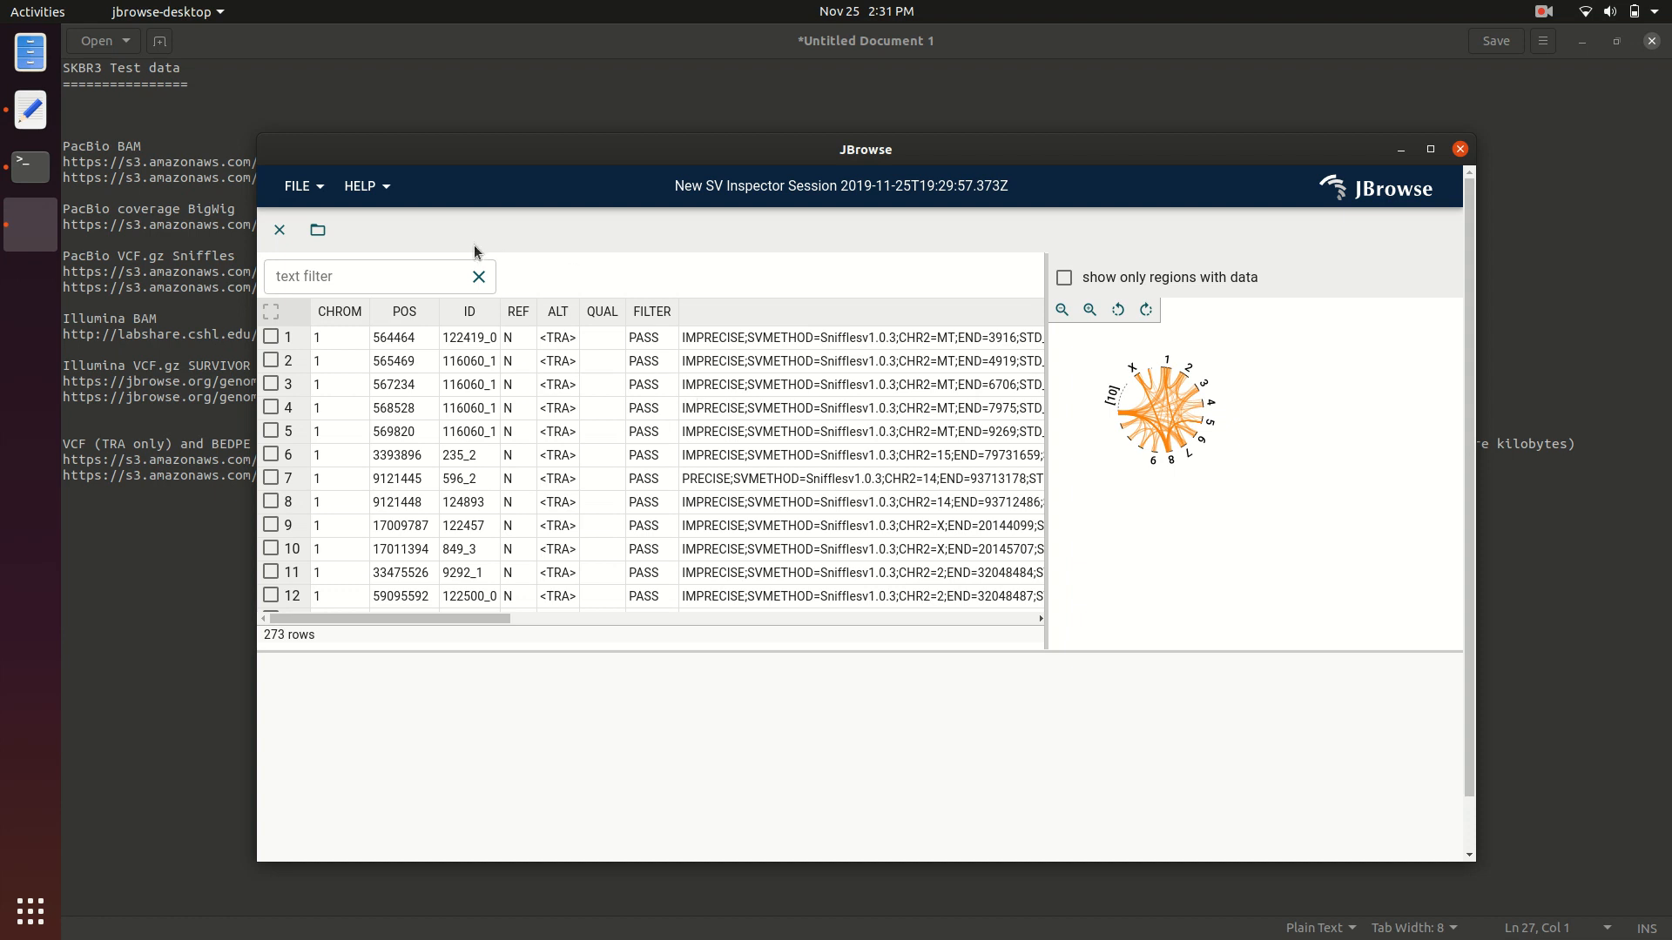
- Filter the variant table by the text CHR2=20
click(359, 271)
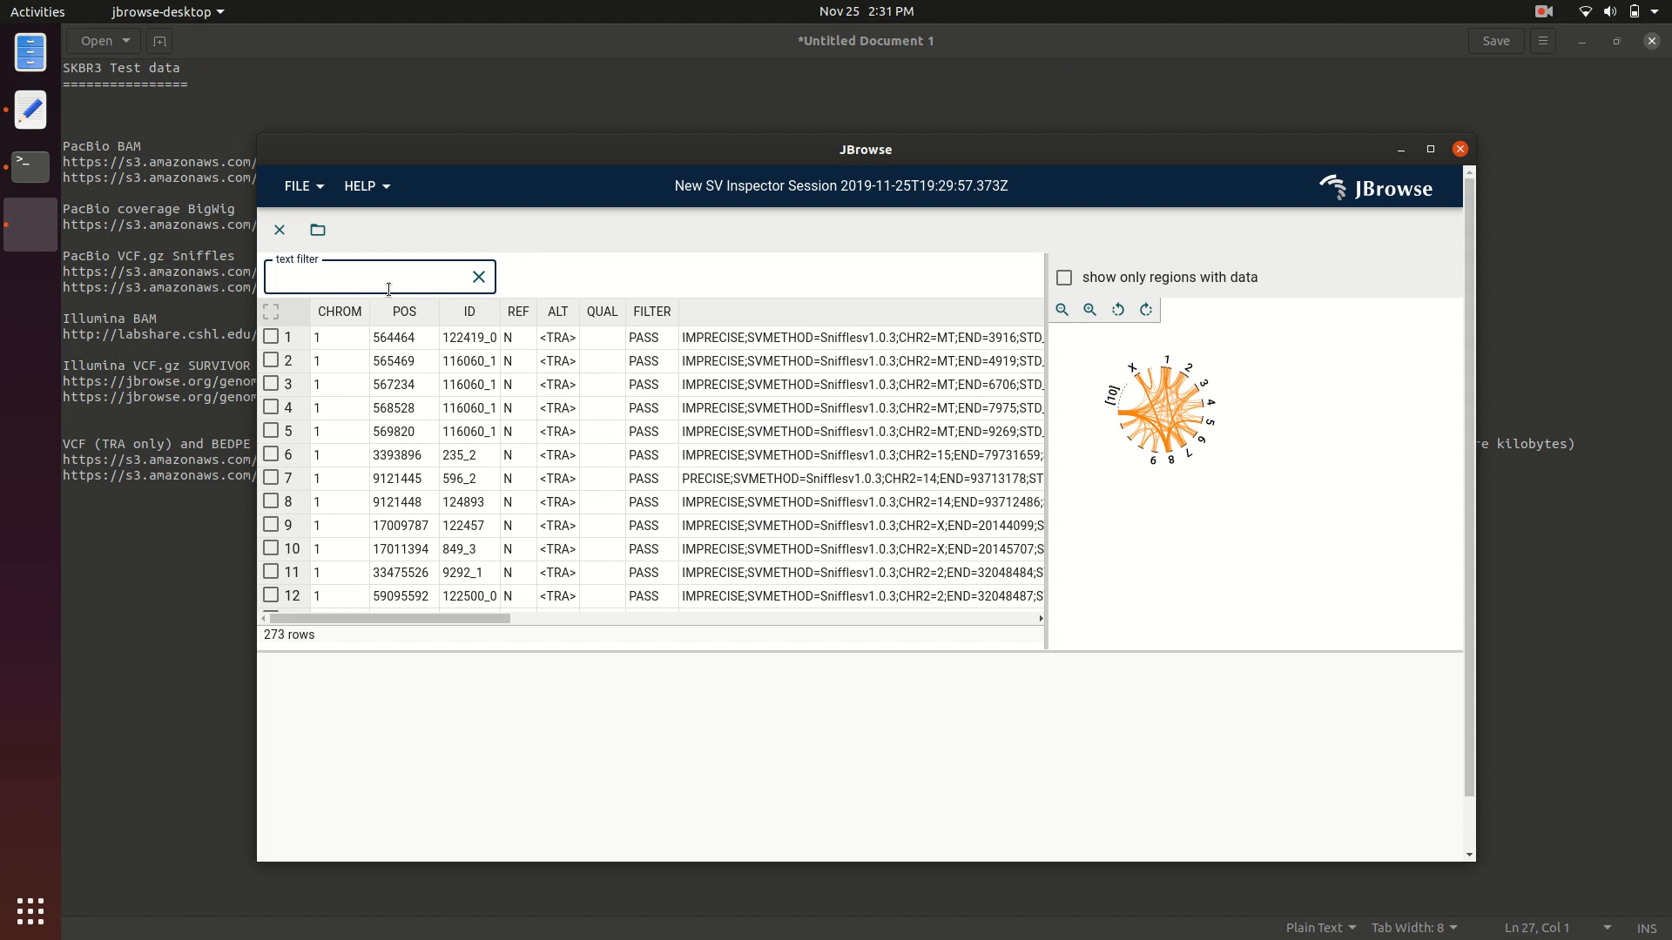
text(CHR2=20)
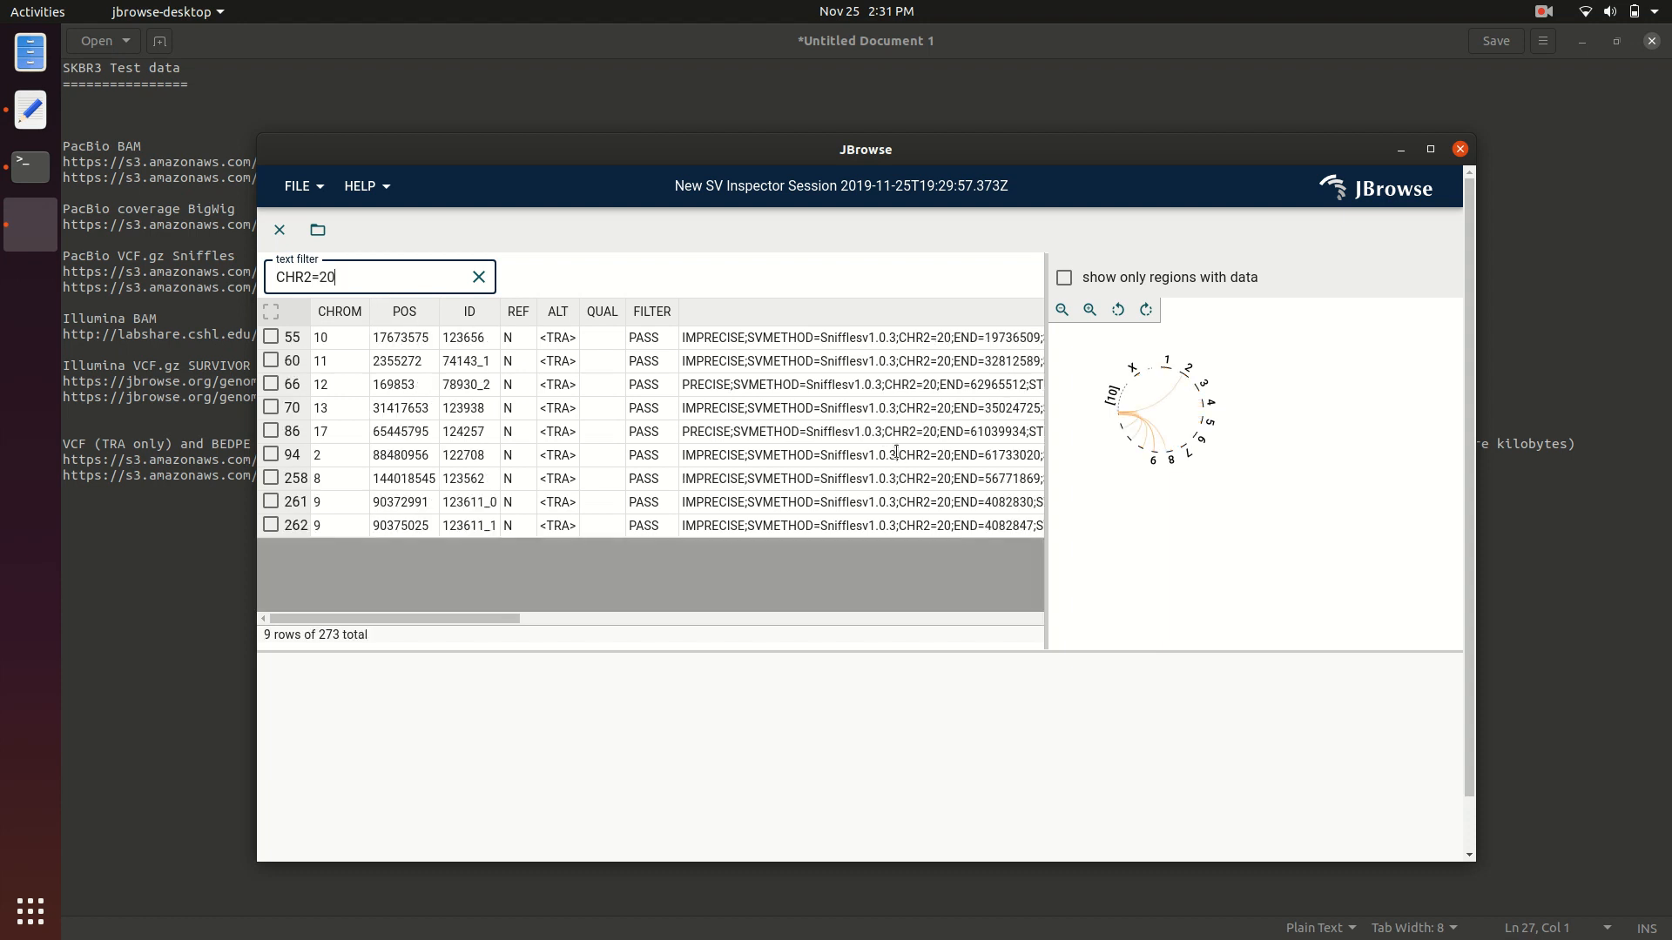
drag(897, 454, 926, 461)
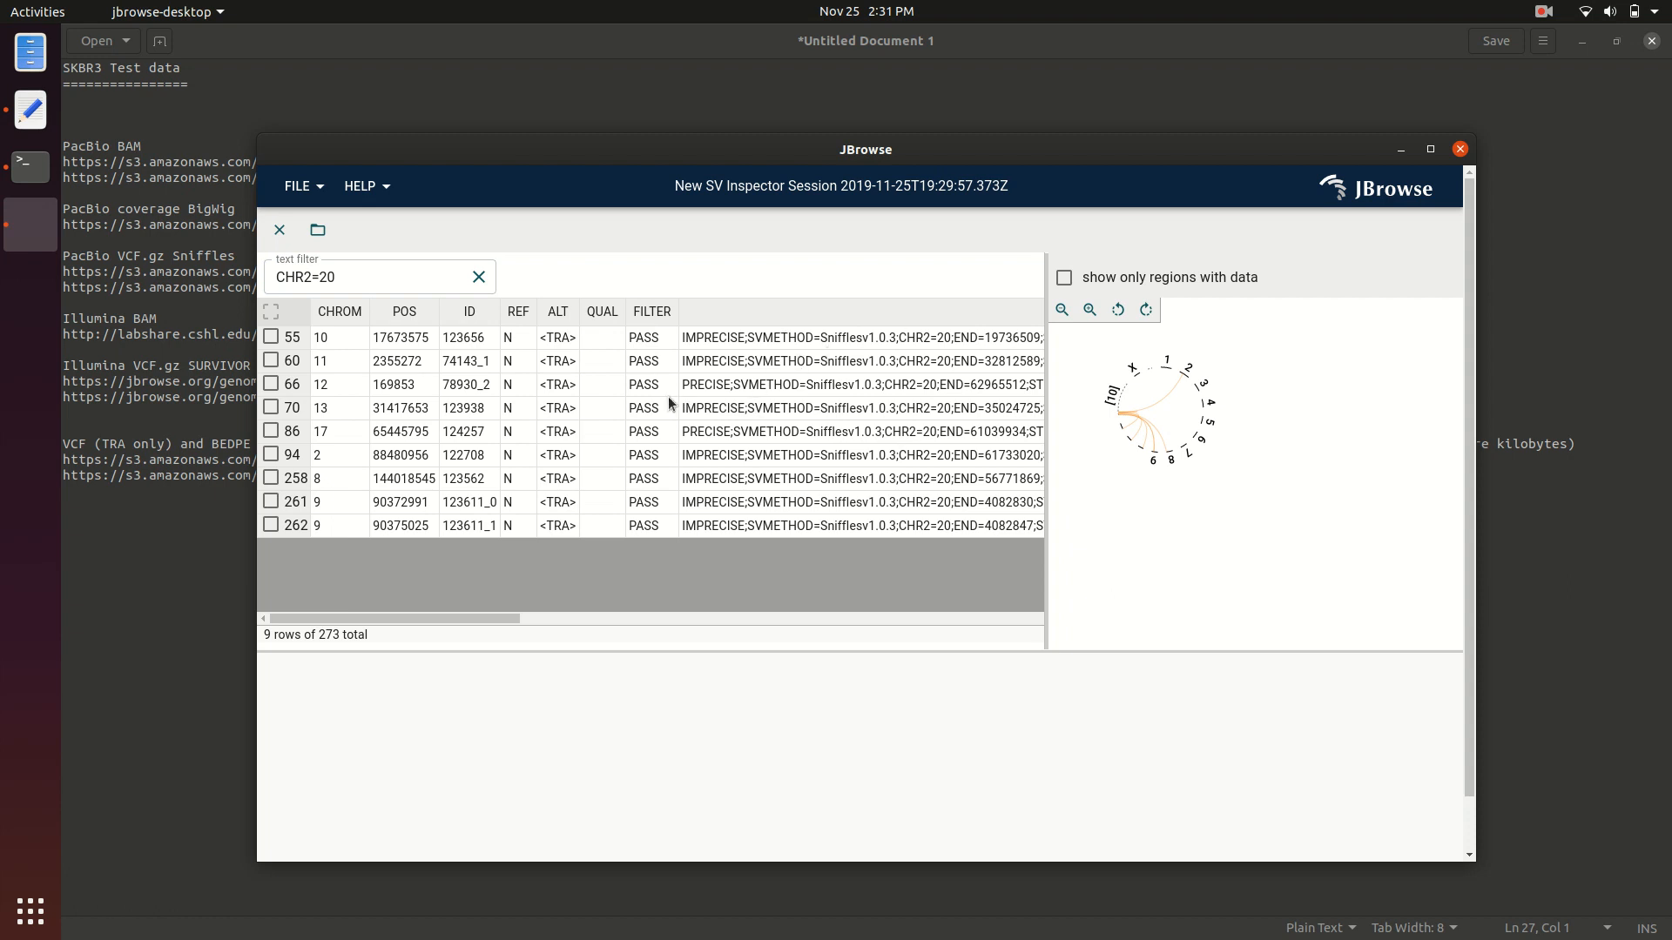
- Enlarge the circular view and restrict it to only the regions with data
click(1089, 309)
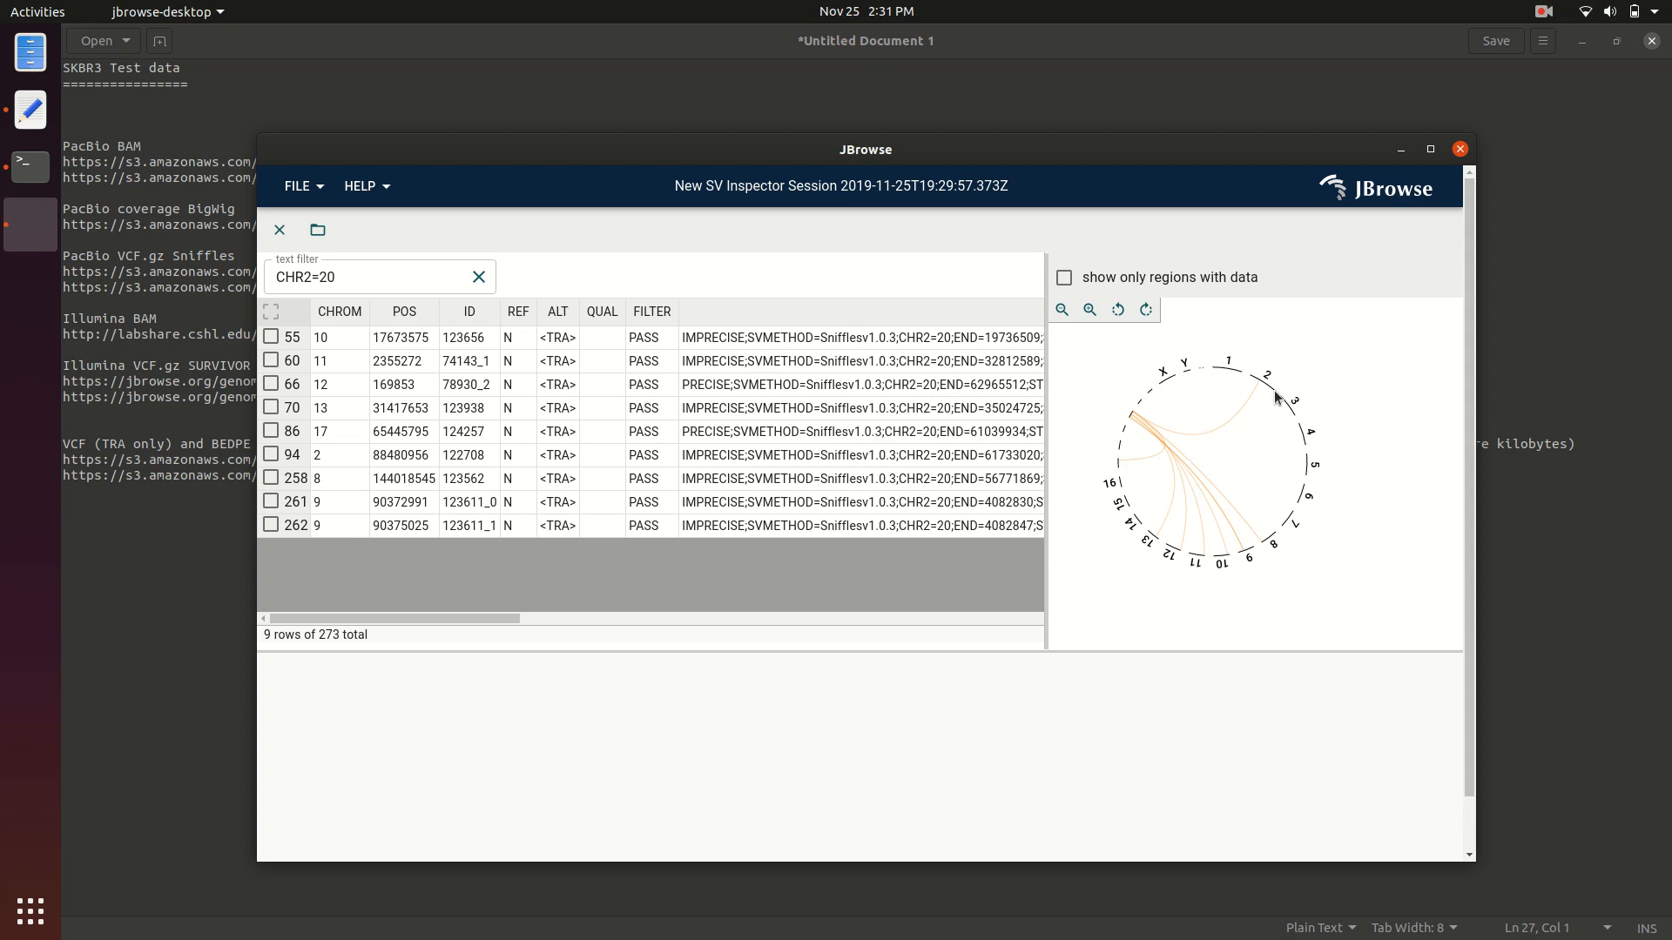
click(1086, 279)
click(1090, 311)
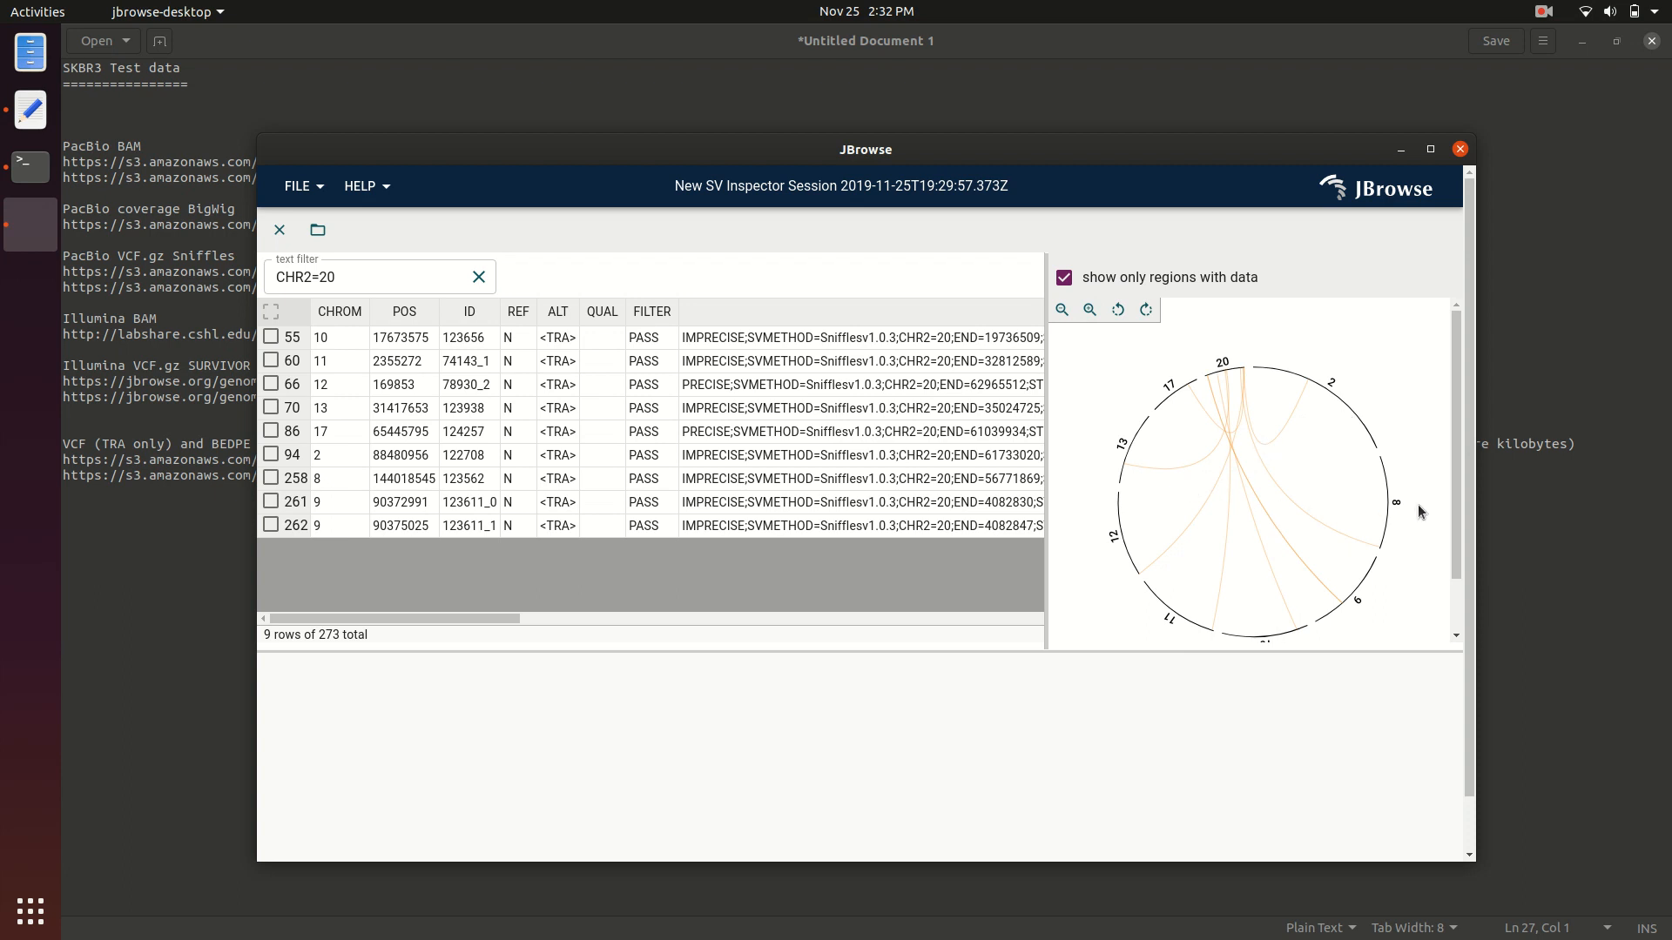
scroll(1428, 520, down, 1)
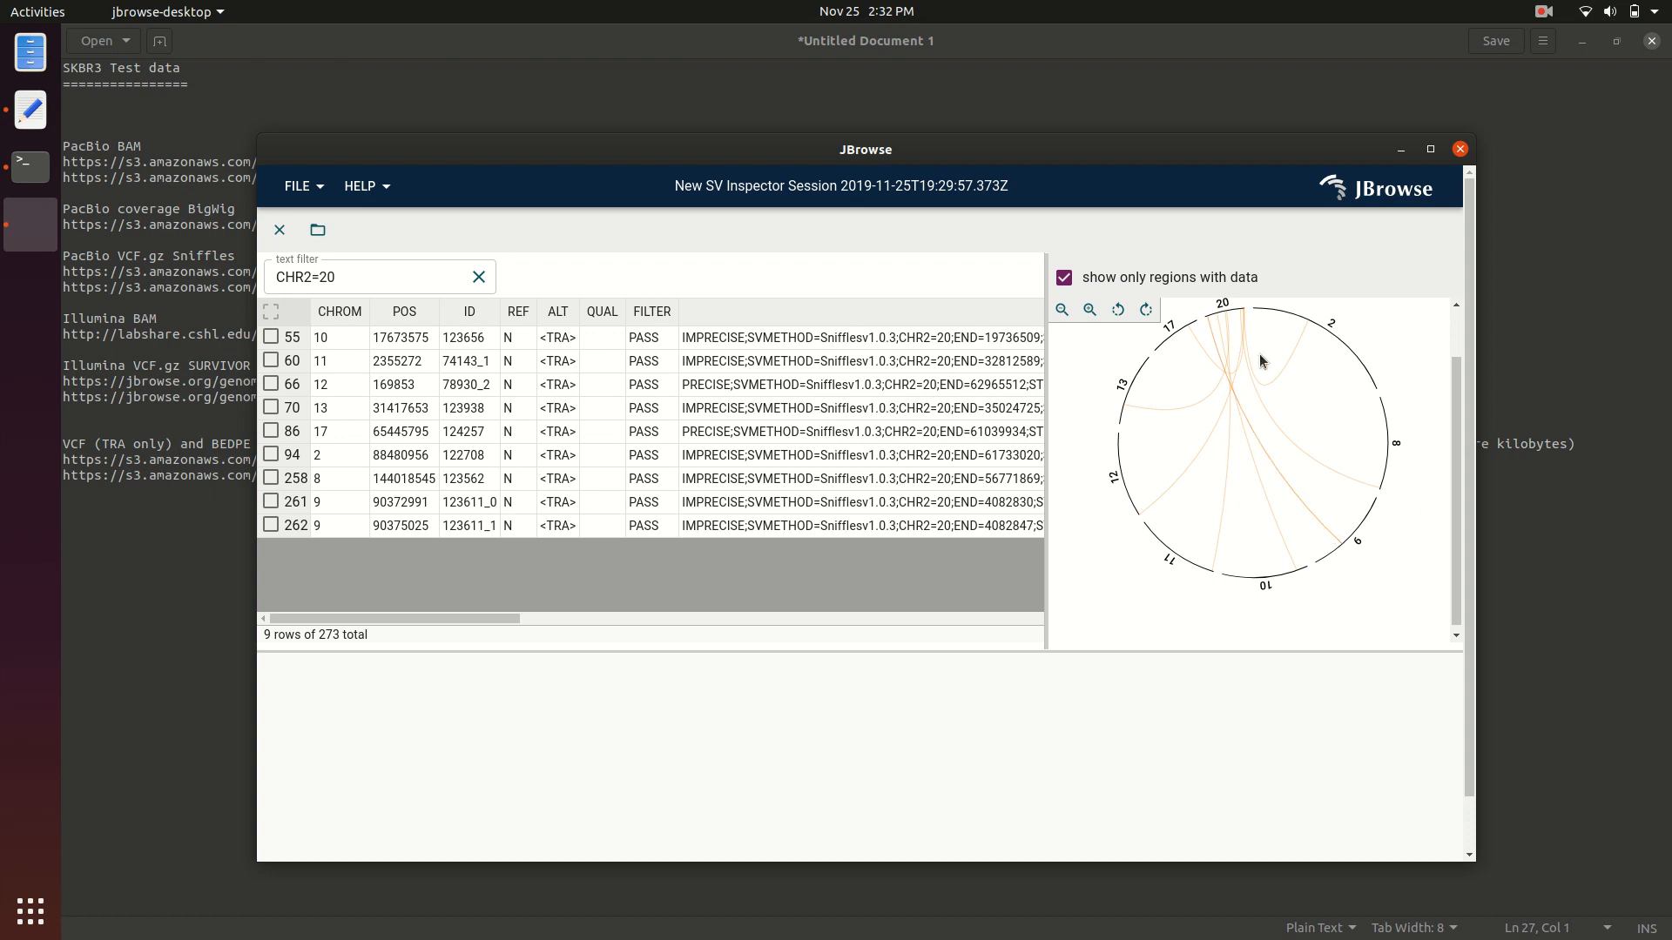
- Open the split detail for variant 123611_1 between chromosomes 9 and 20, and show the Illumina BAM track in both of its views
click(1318, 520)
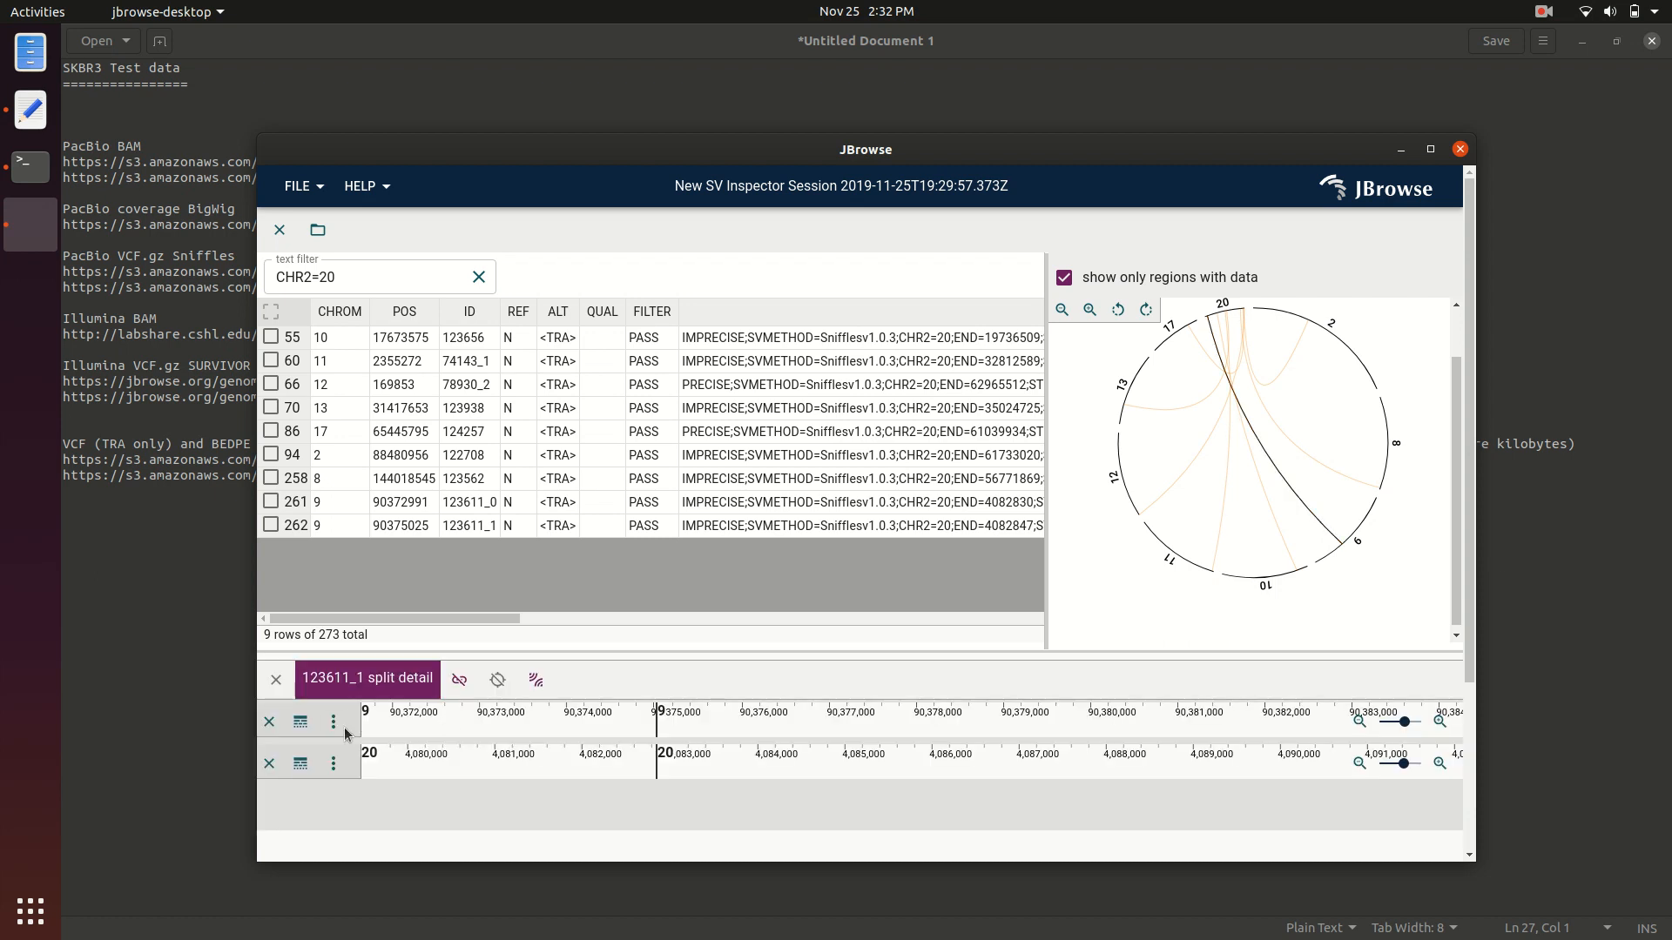
scroll(344, 731, down, 5)
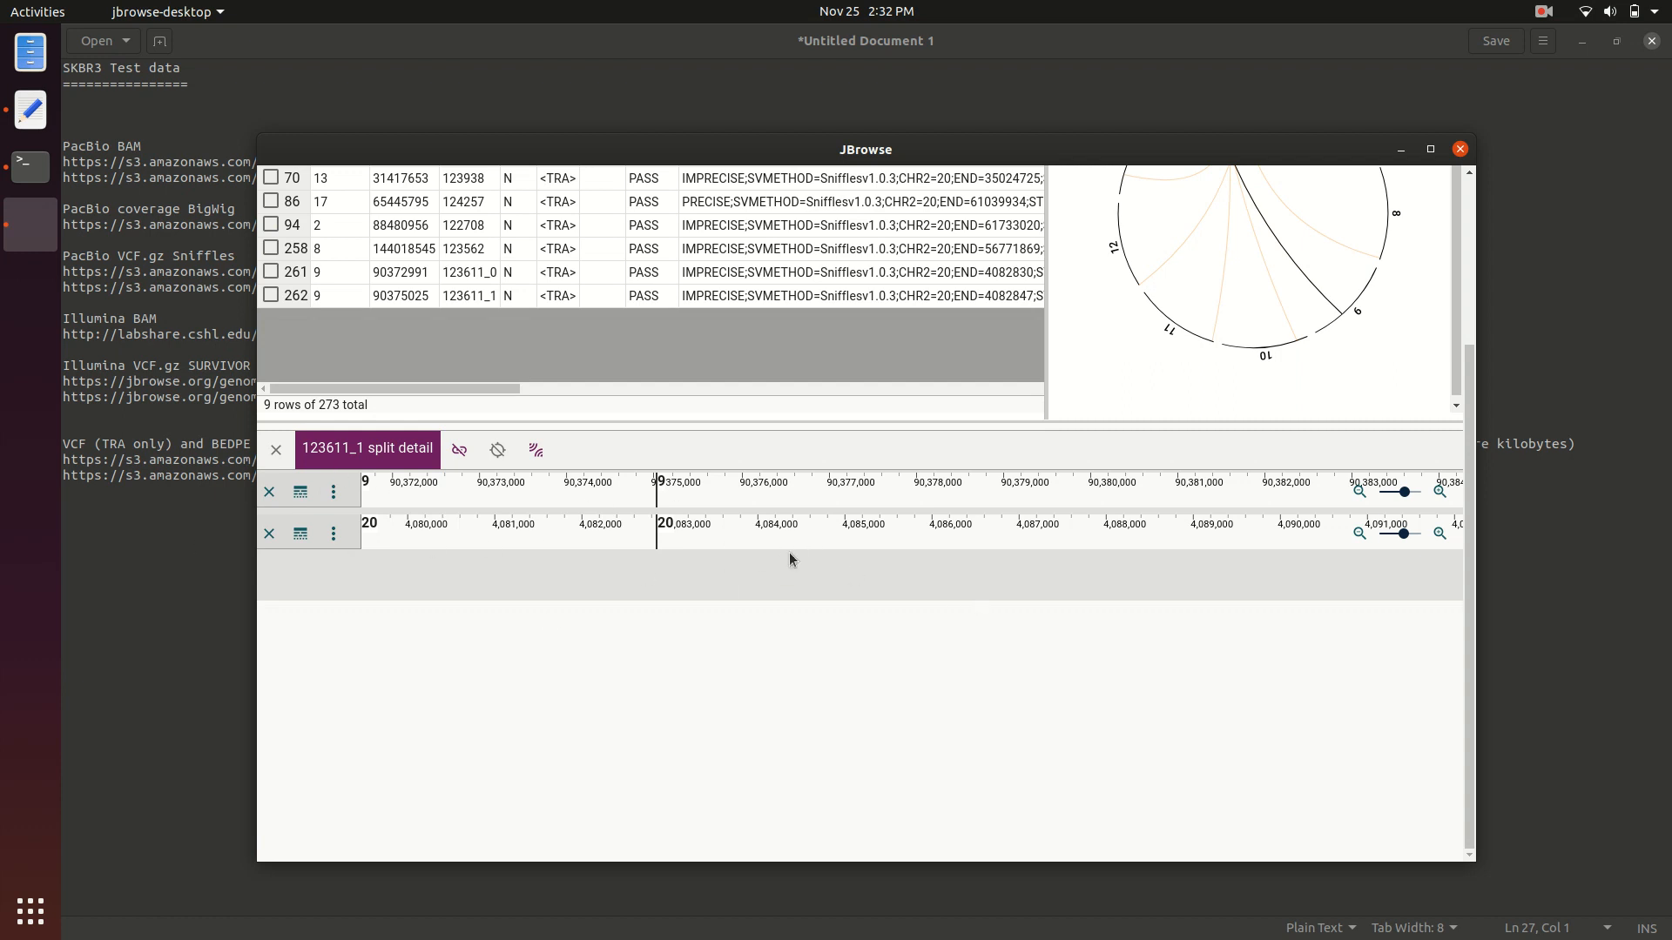
click(300, 495)
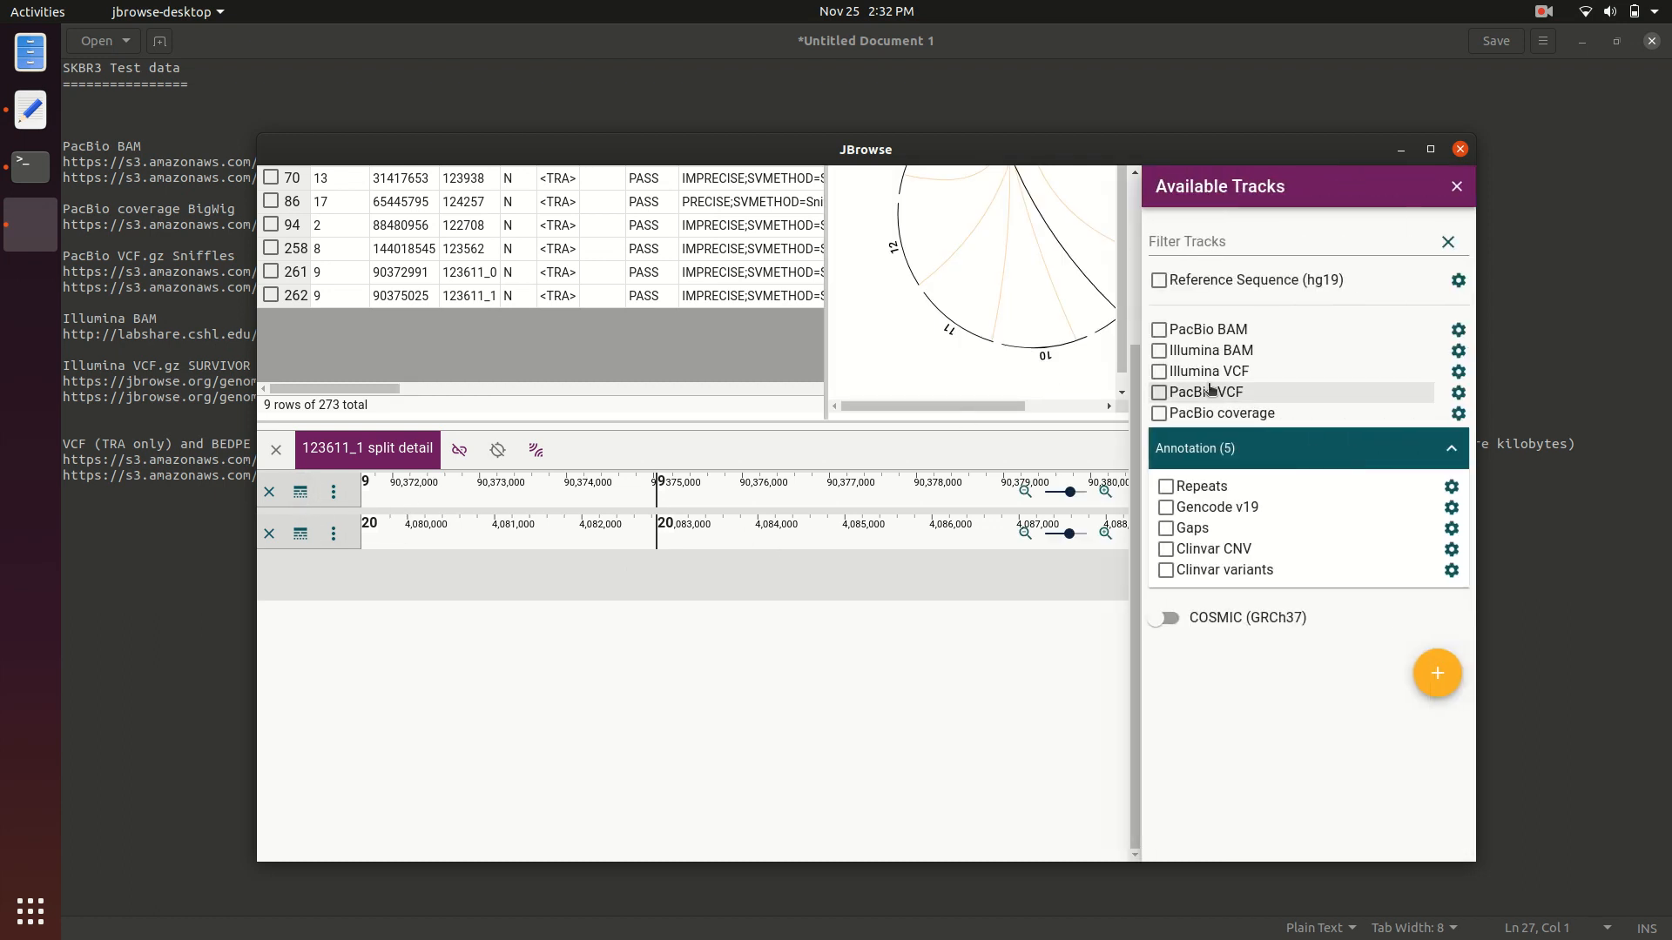
click(1249, 352)
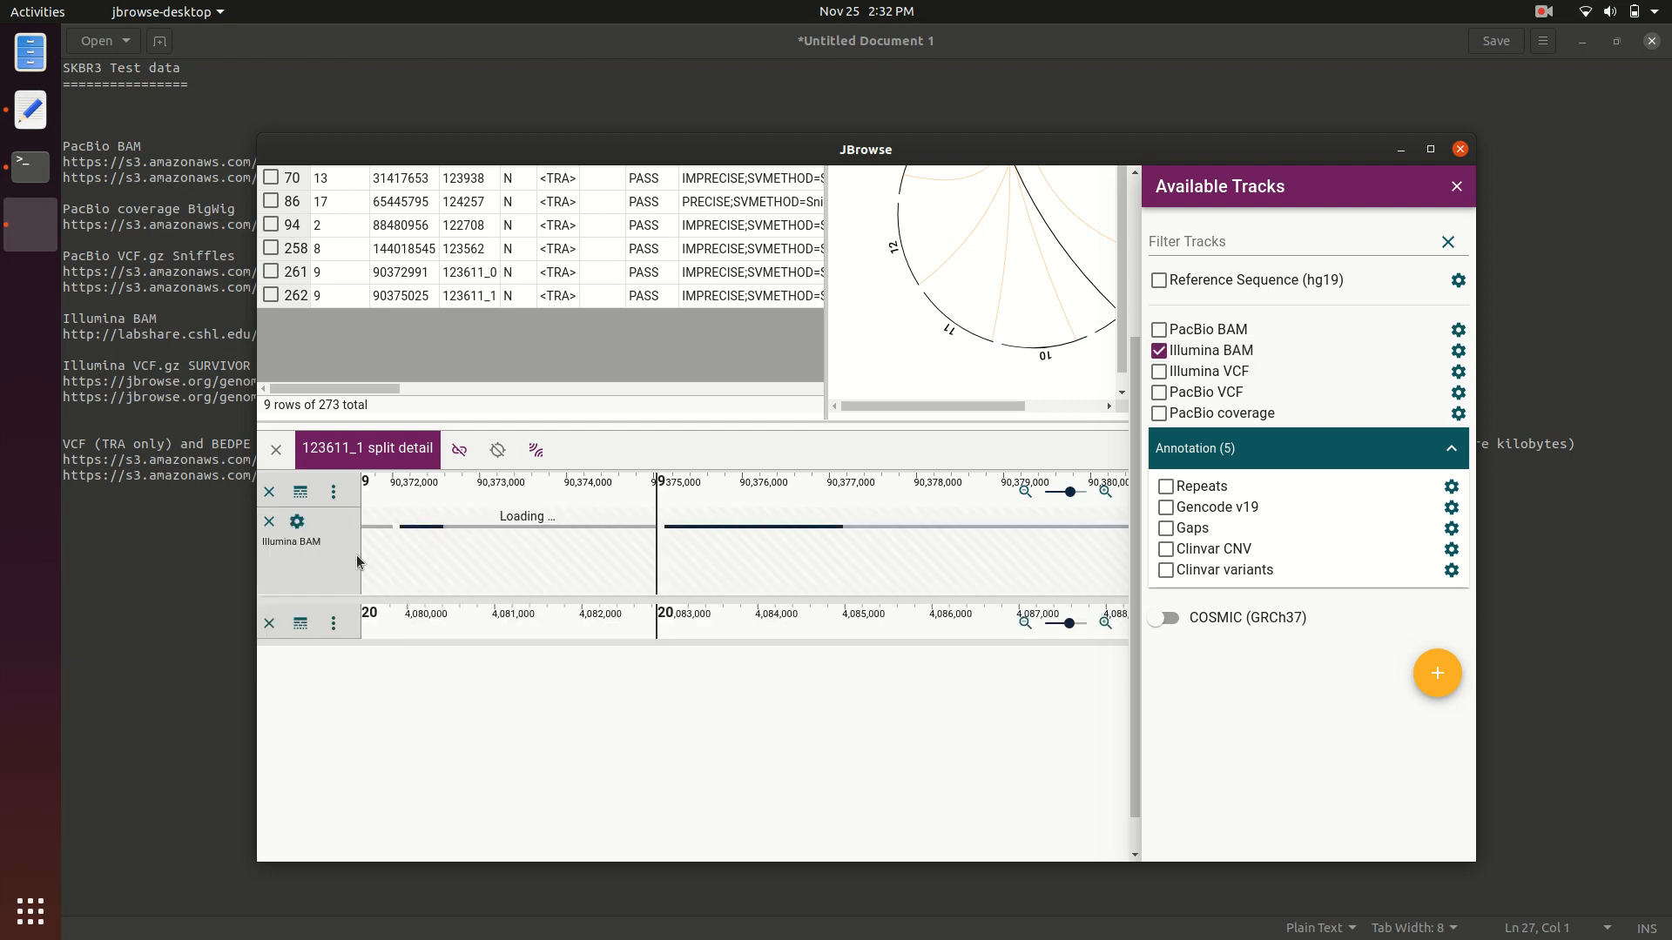
click(1201, 352)
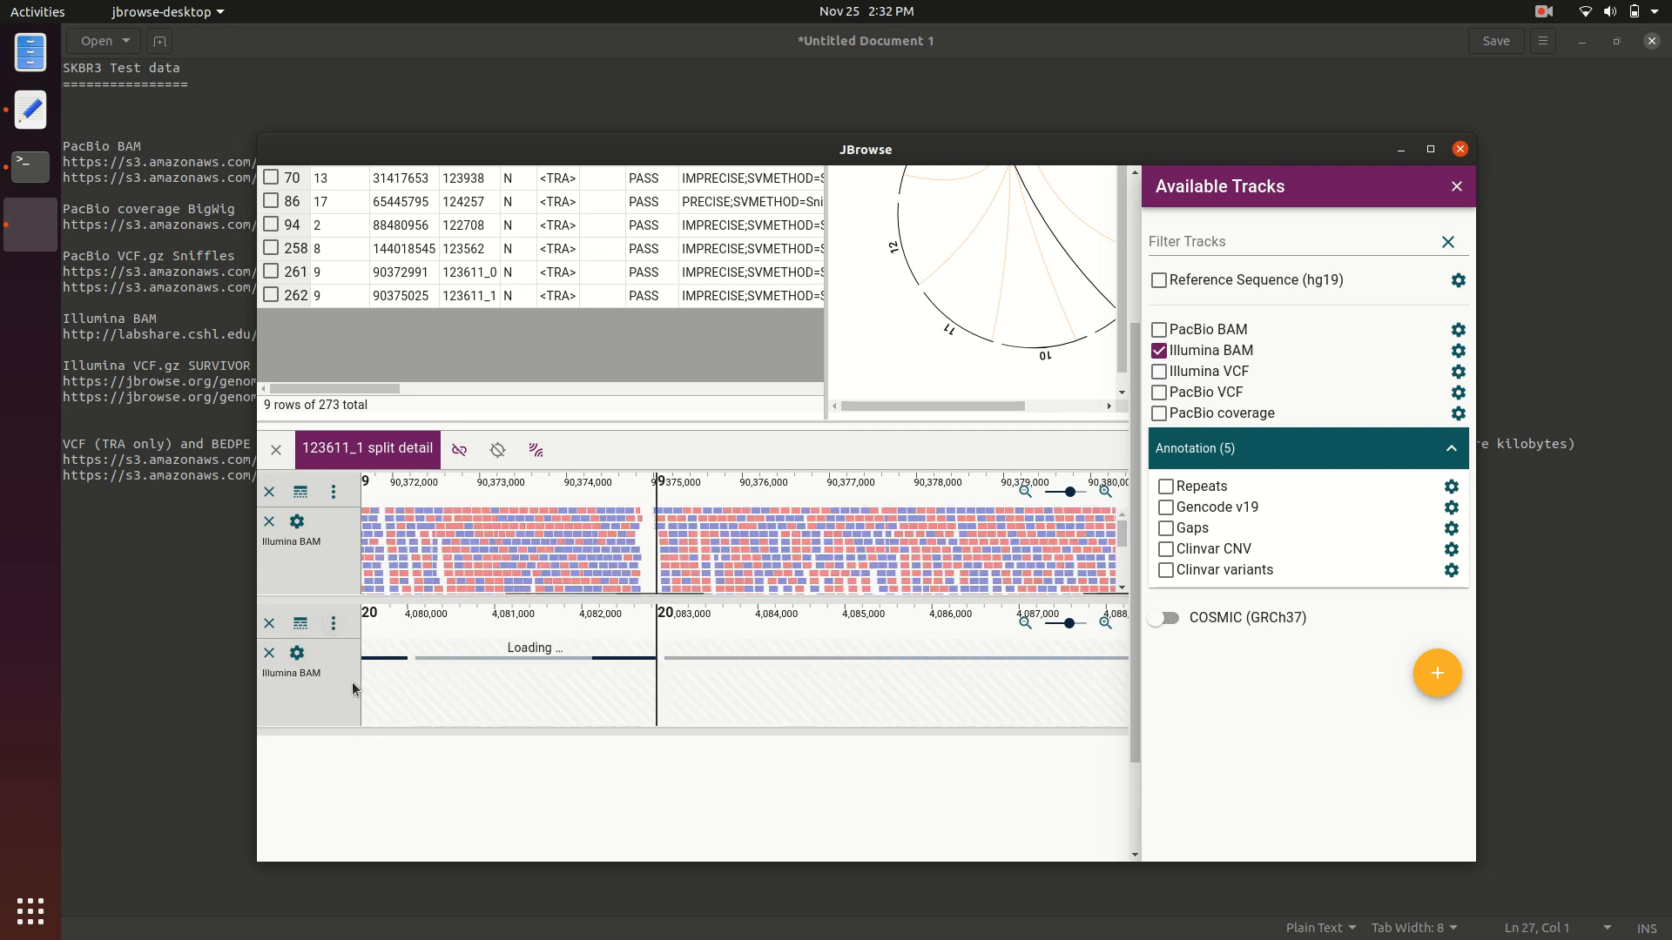
scroll(351, 675, down, 2)
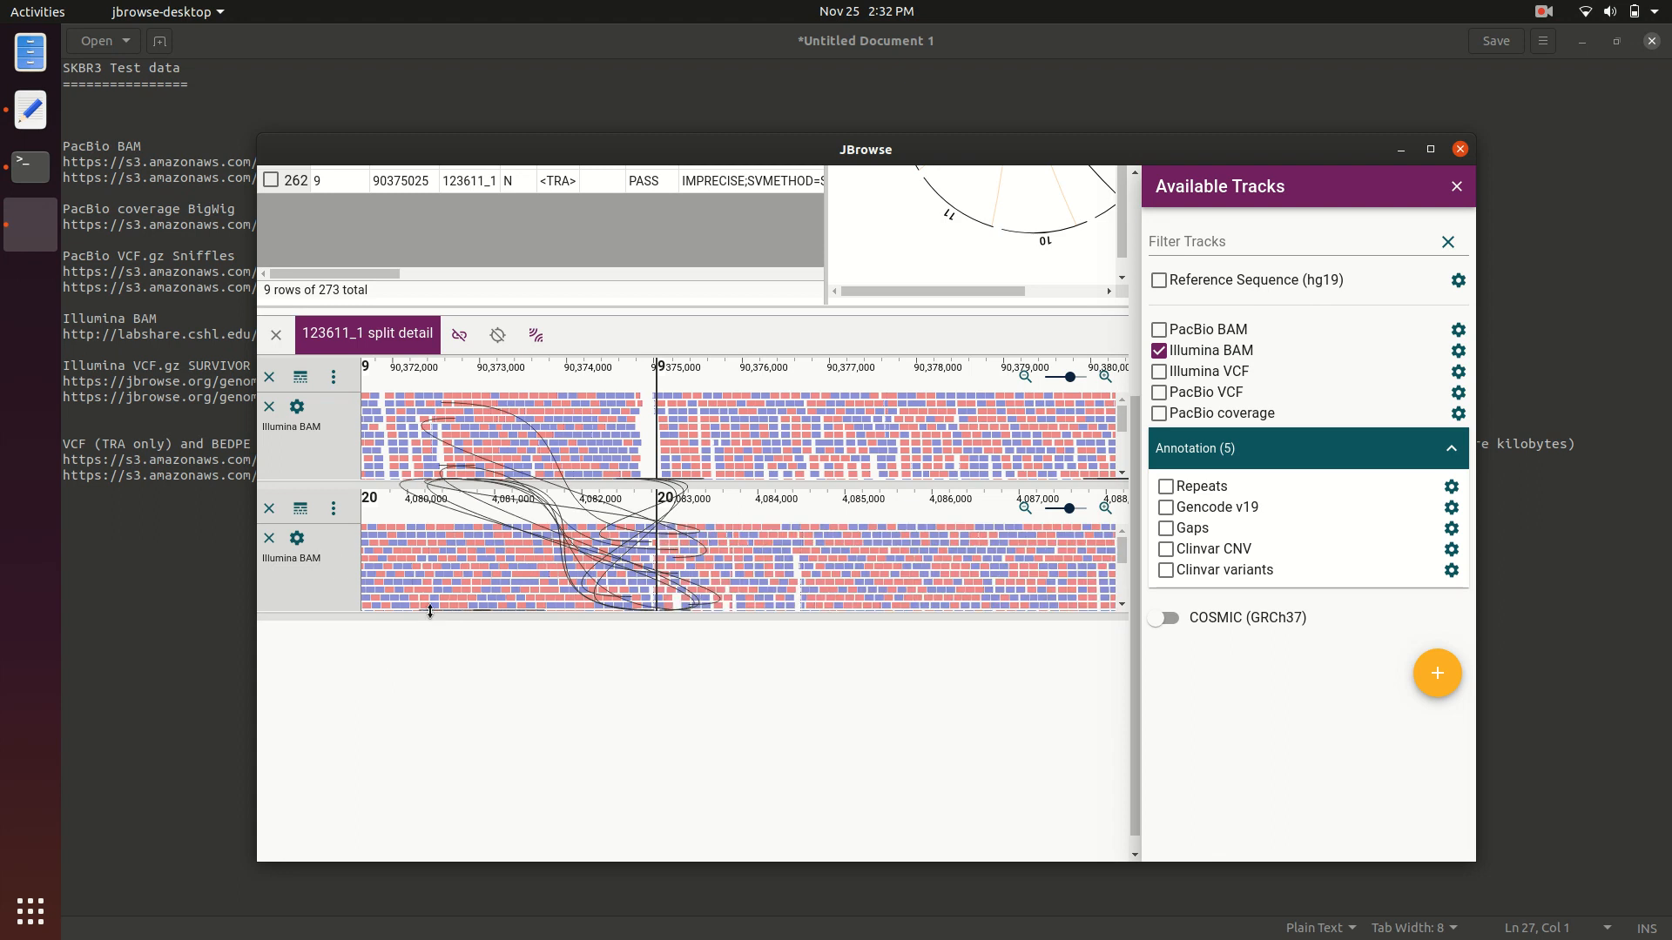
- Increase the height of both Illumina BAM tracks and shift the chromosome 9 view to lower coordinates
drag(430, 609, 451, 697)
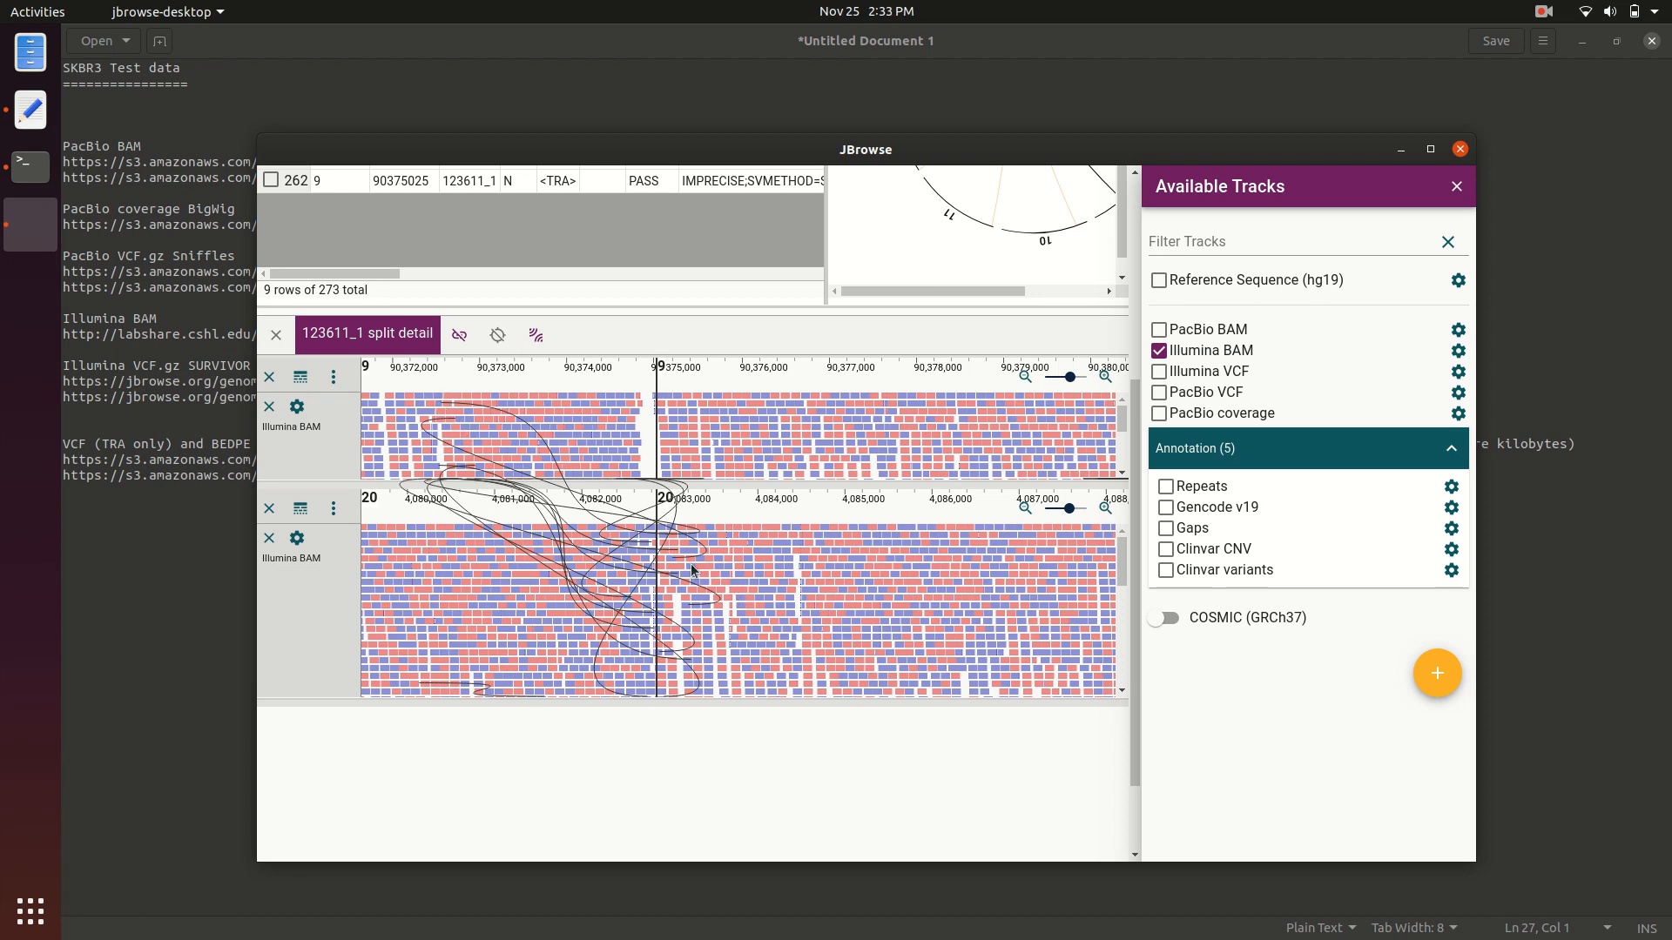
drag(707, 480, 716, 551)
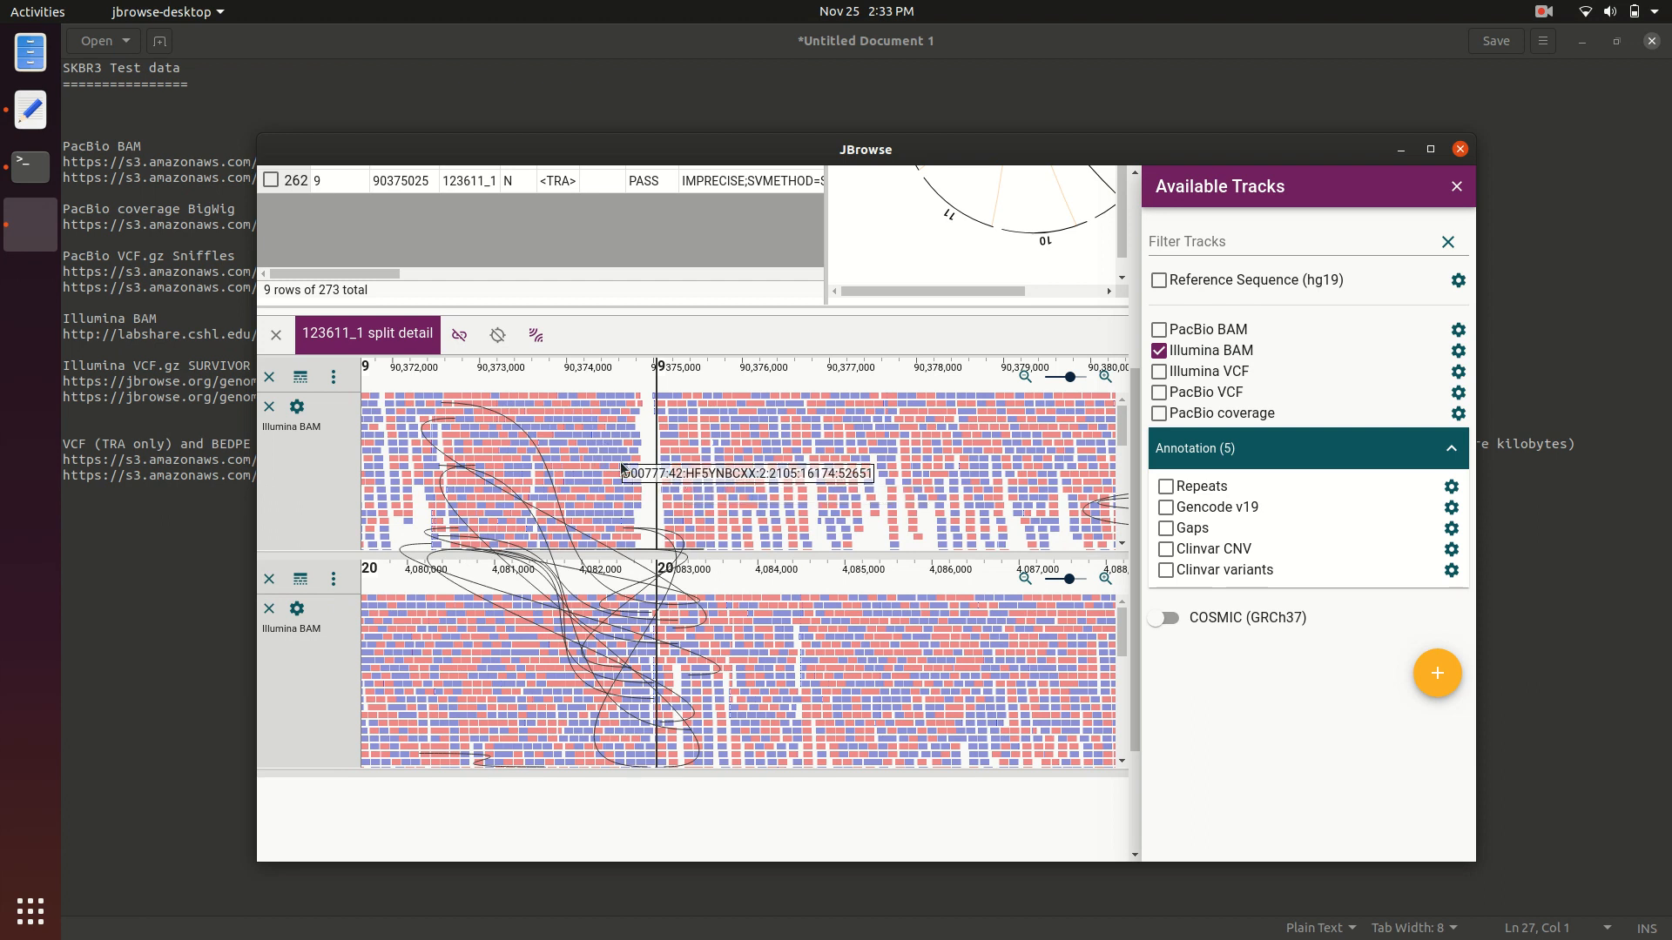
scroll(622, 468, left, 2)
scroll(622, 469, left, 10)
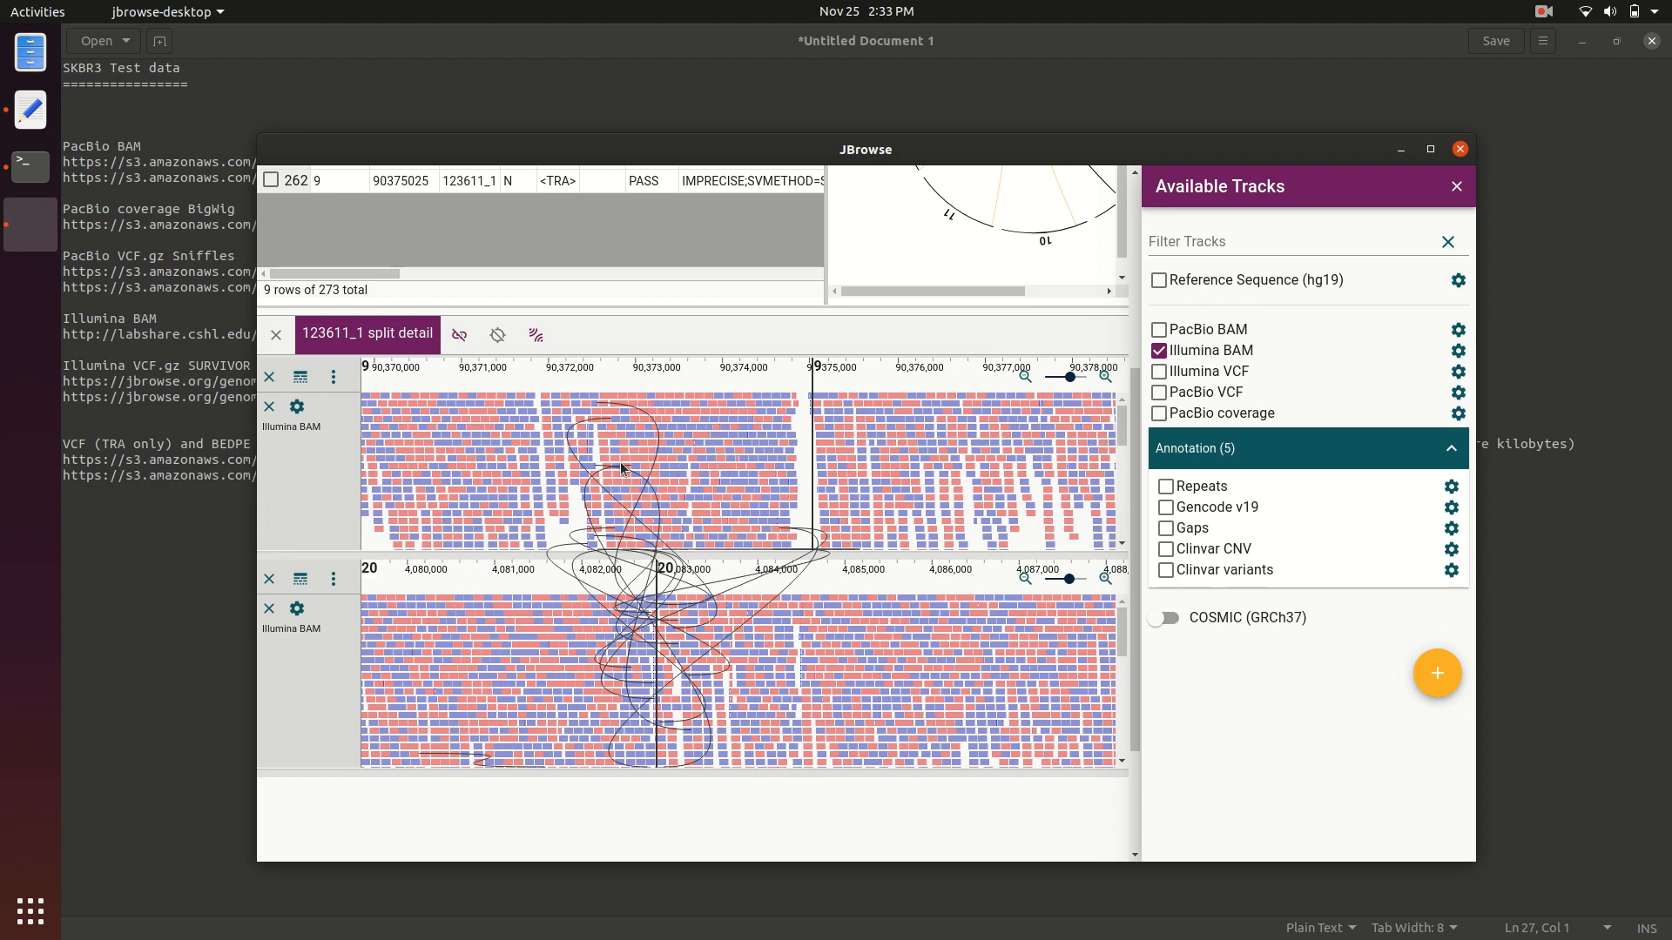
scroll(621, 468, left, 10)
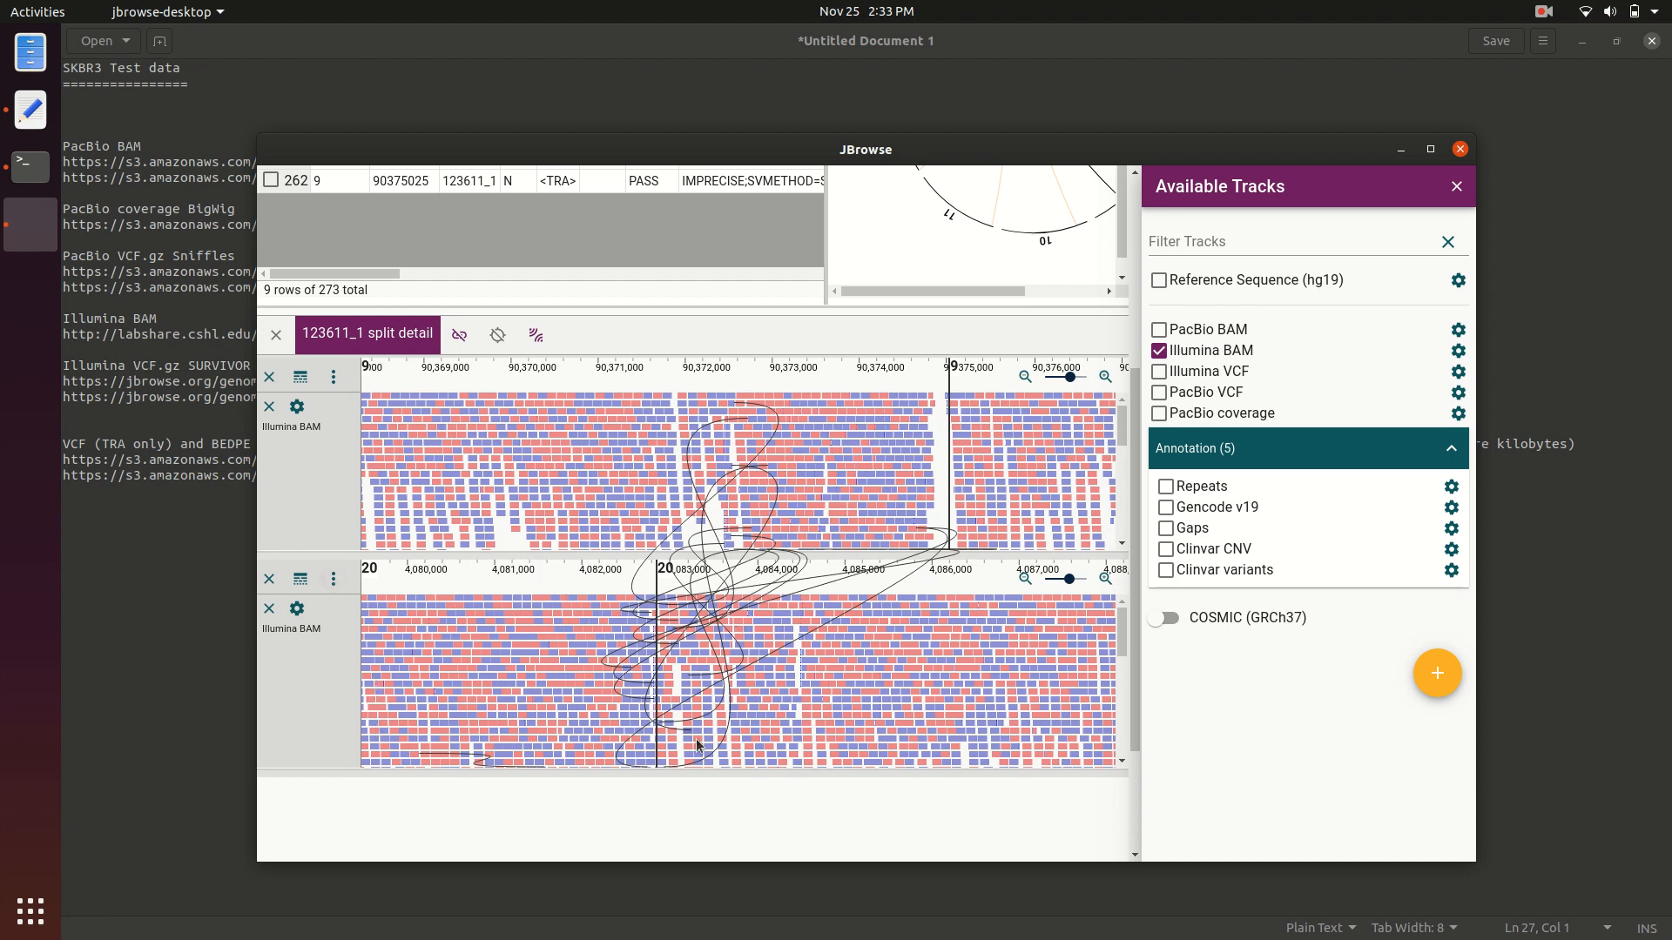
- Try flipping the chromosome 20 view horizontally to compare the read connections, and restore its original orientation
click(331, 581)
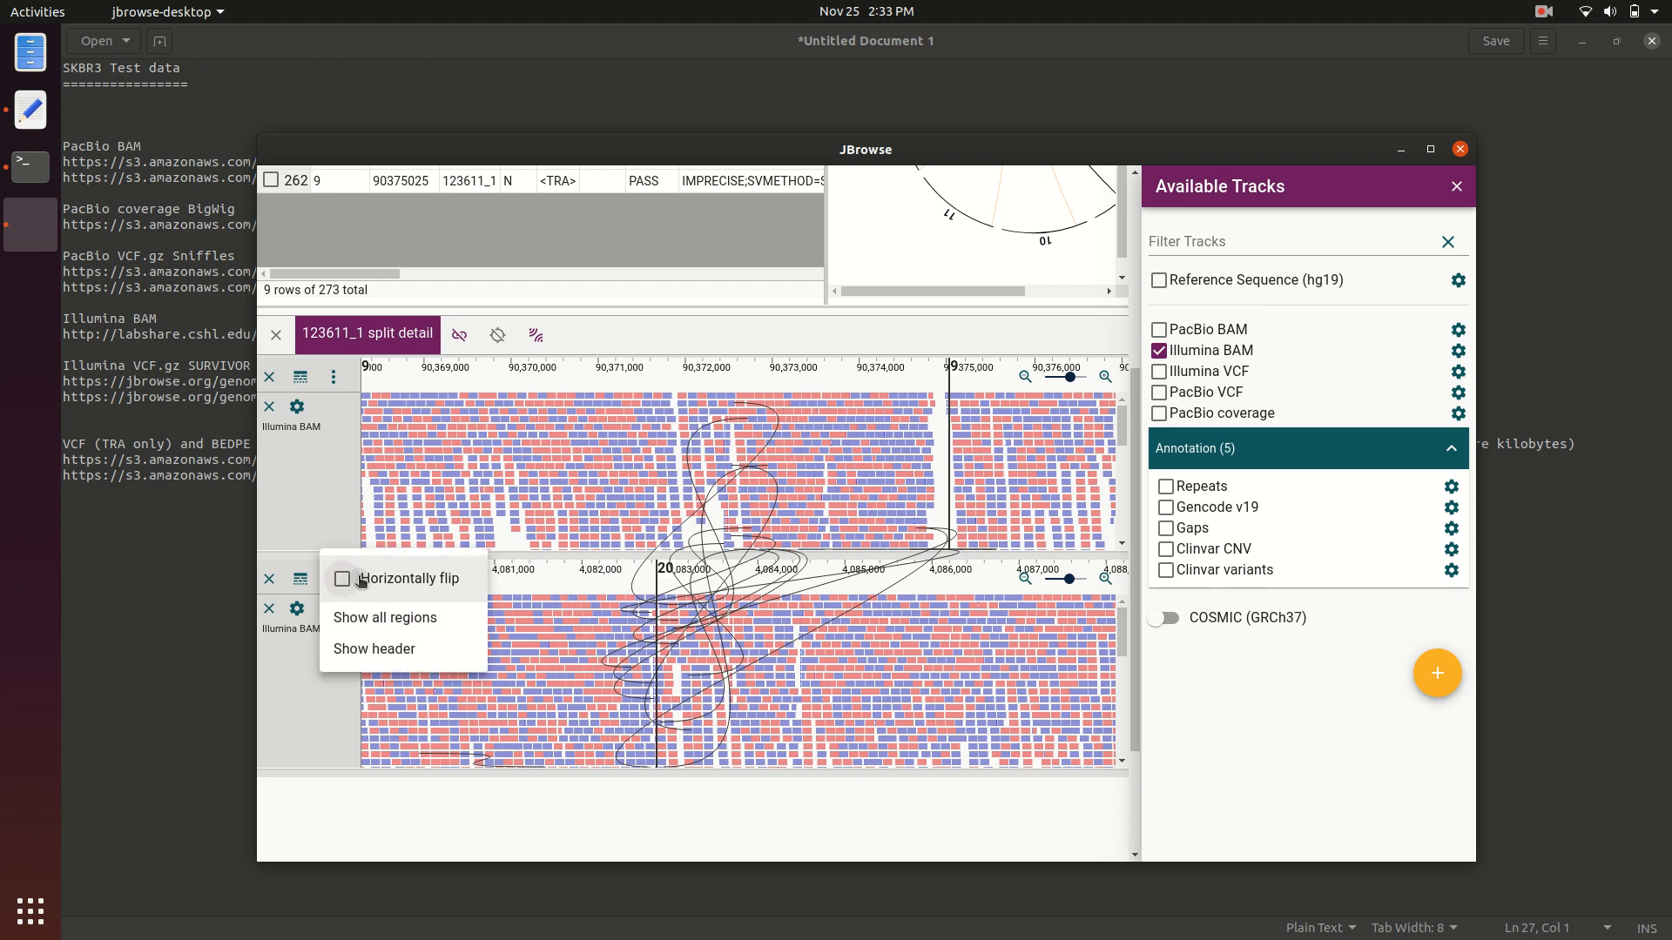
click(361, 581)
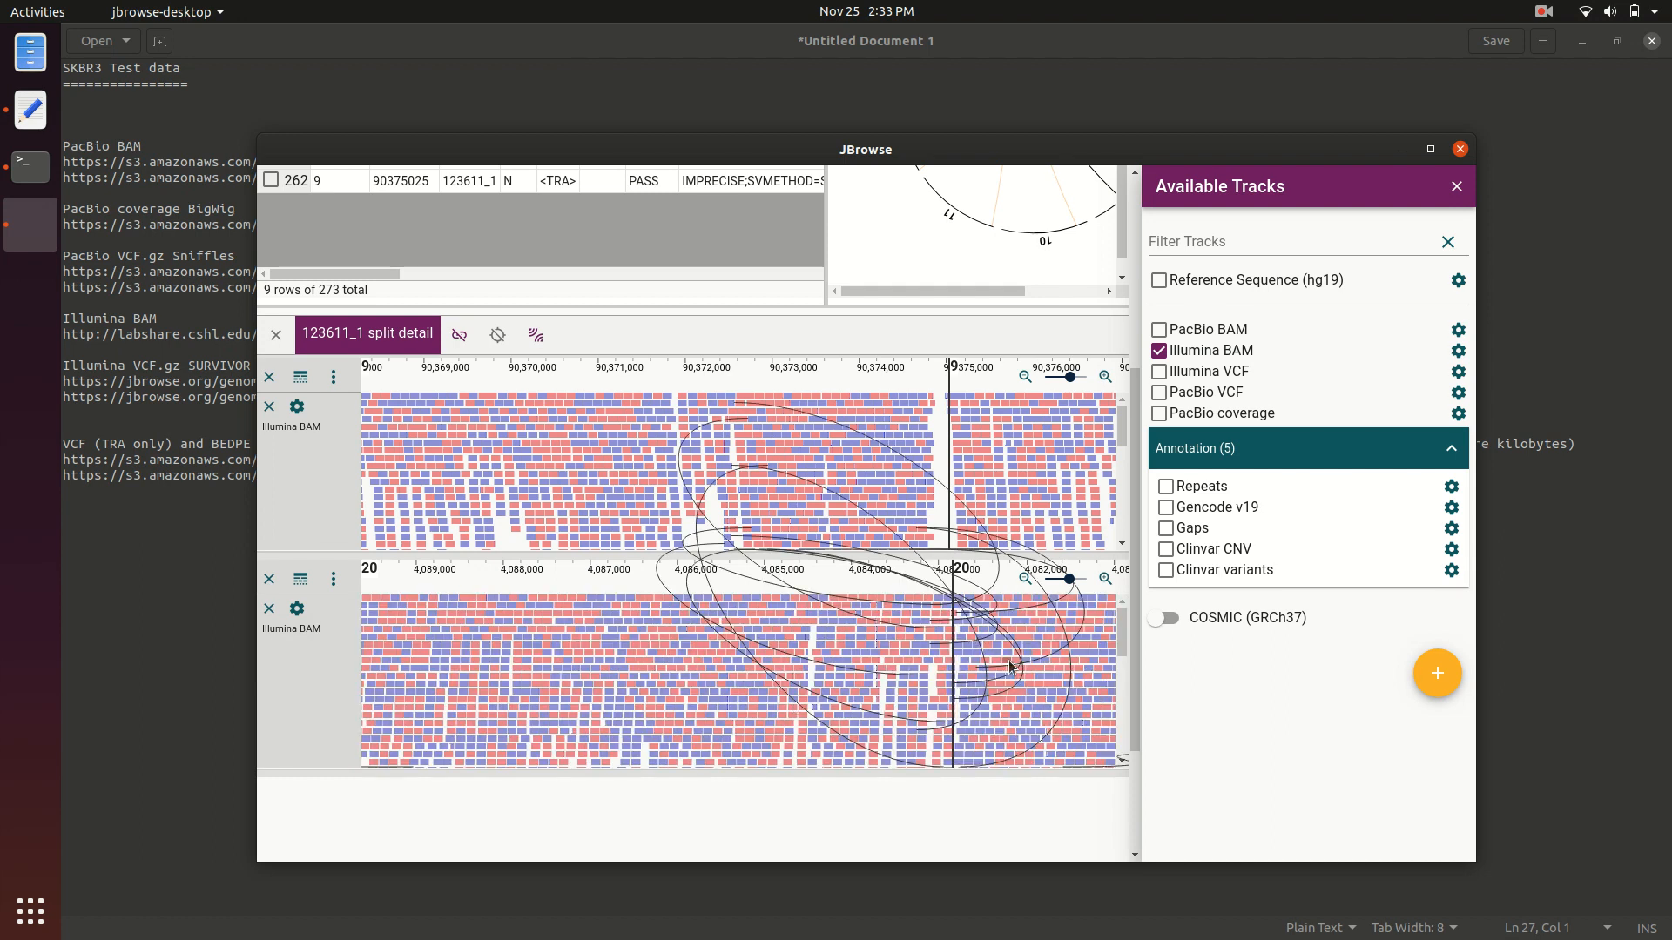
scroll(1008, 666, right, 5)
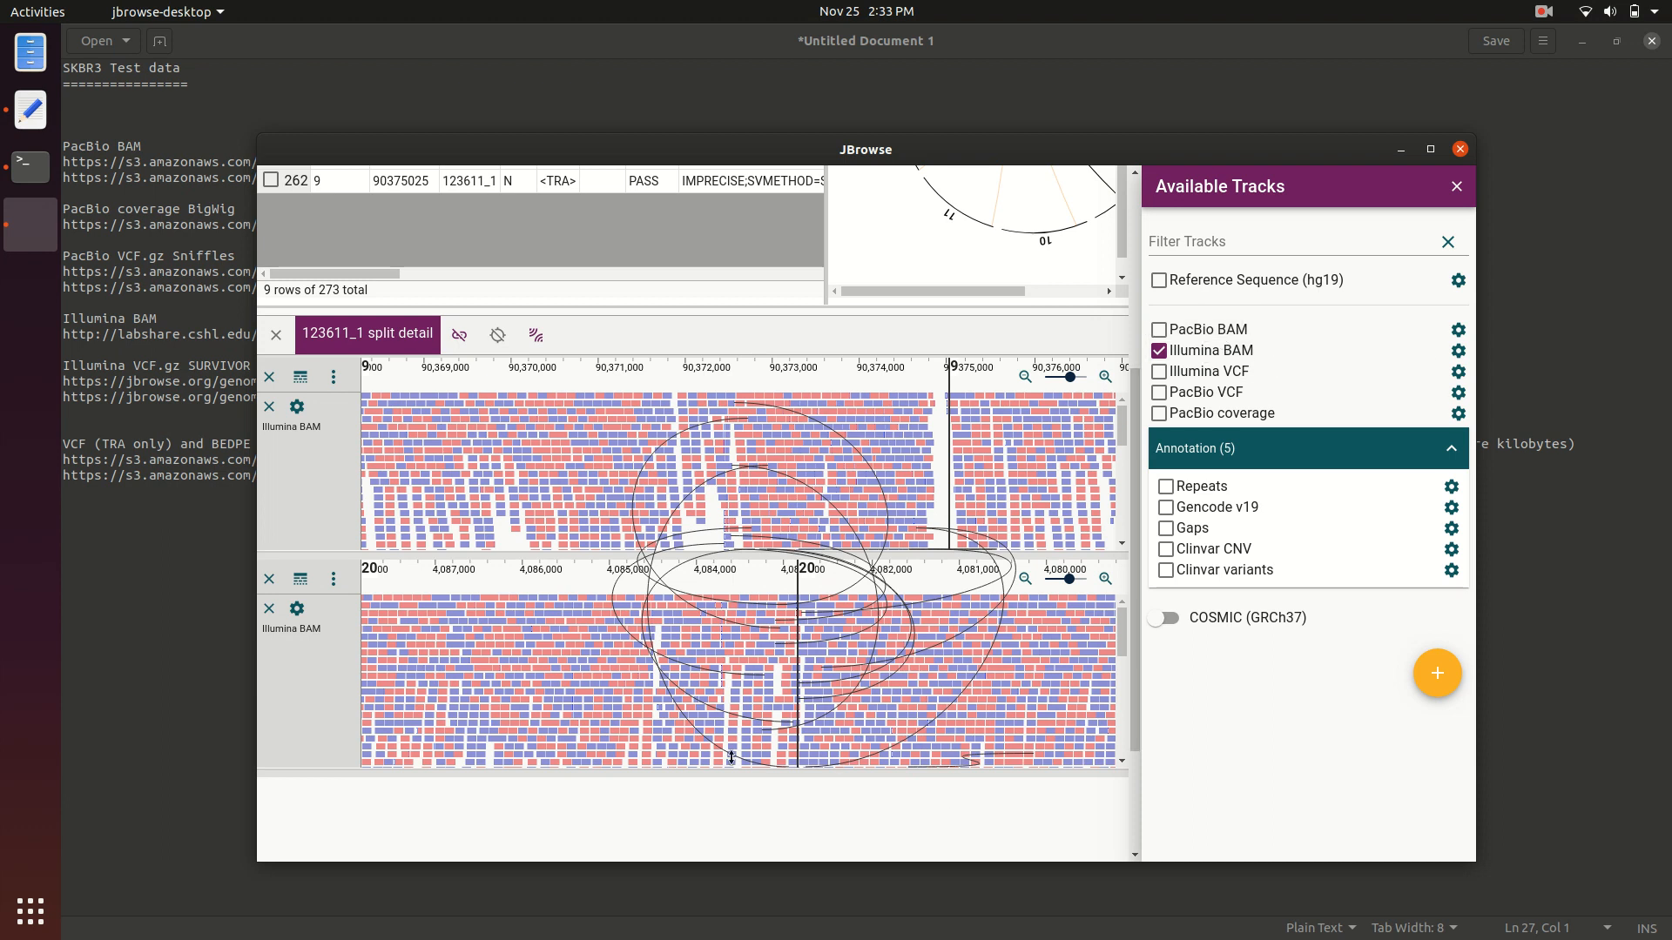
click(333, 579)
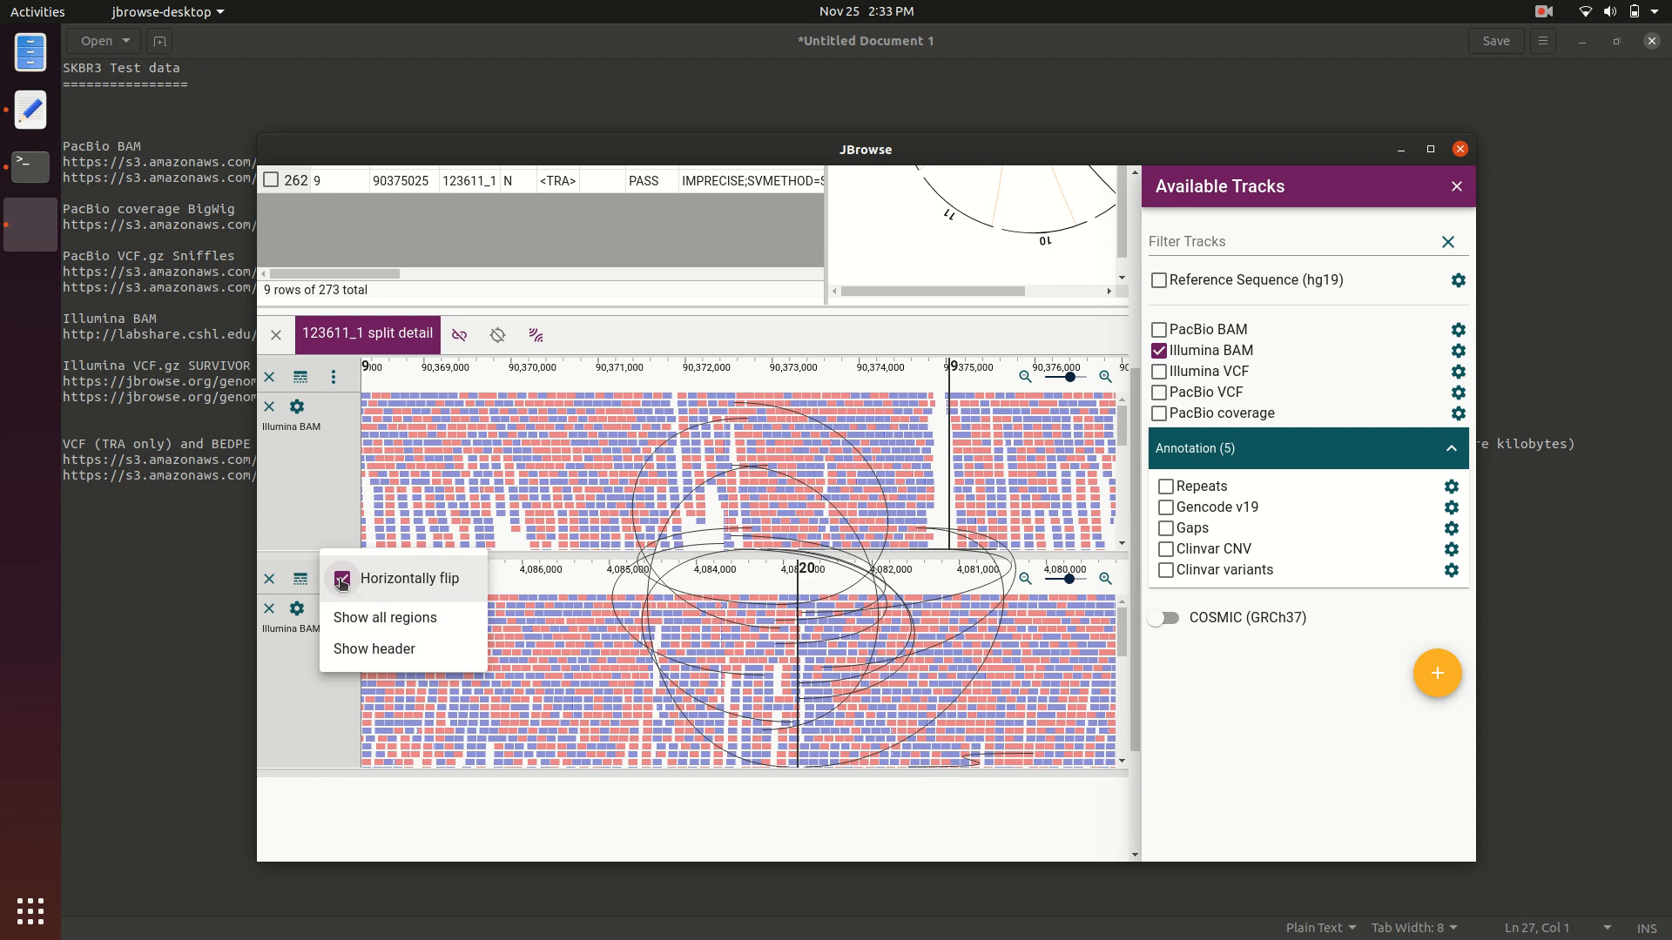
click(366, 582)
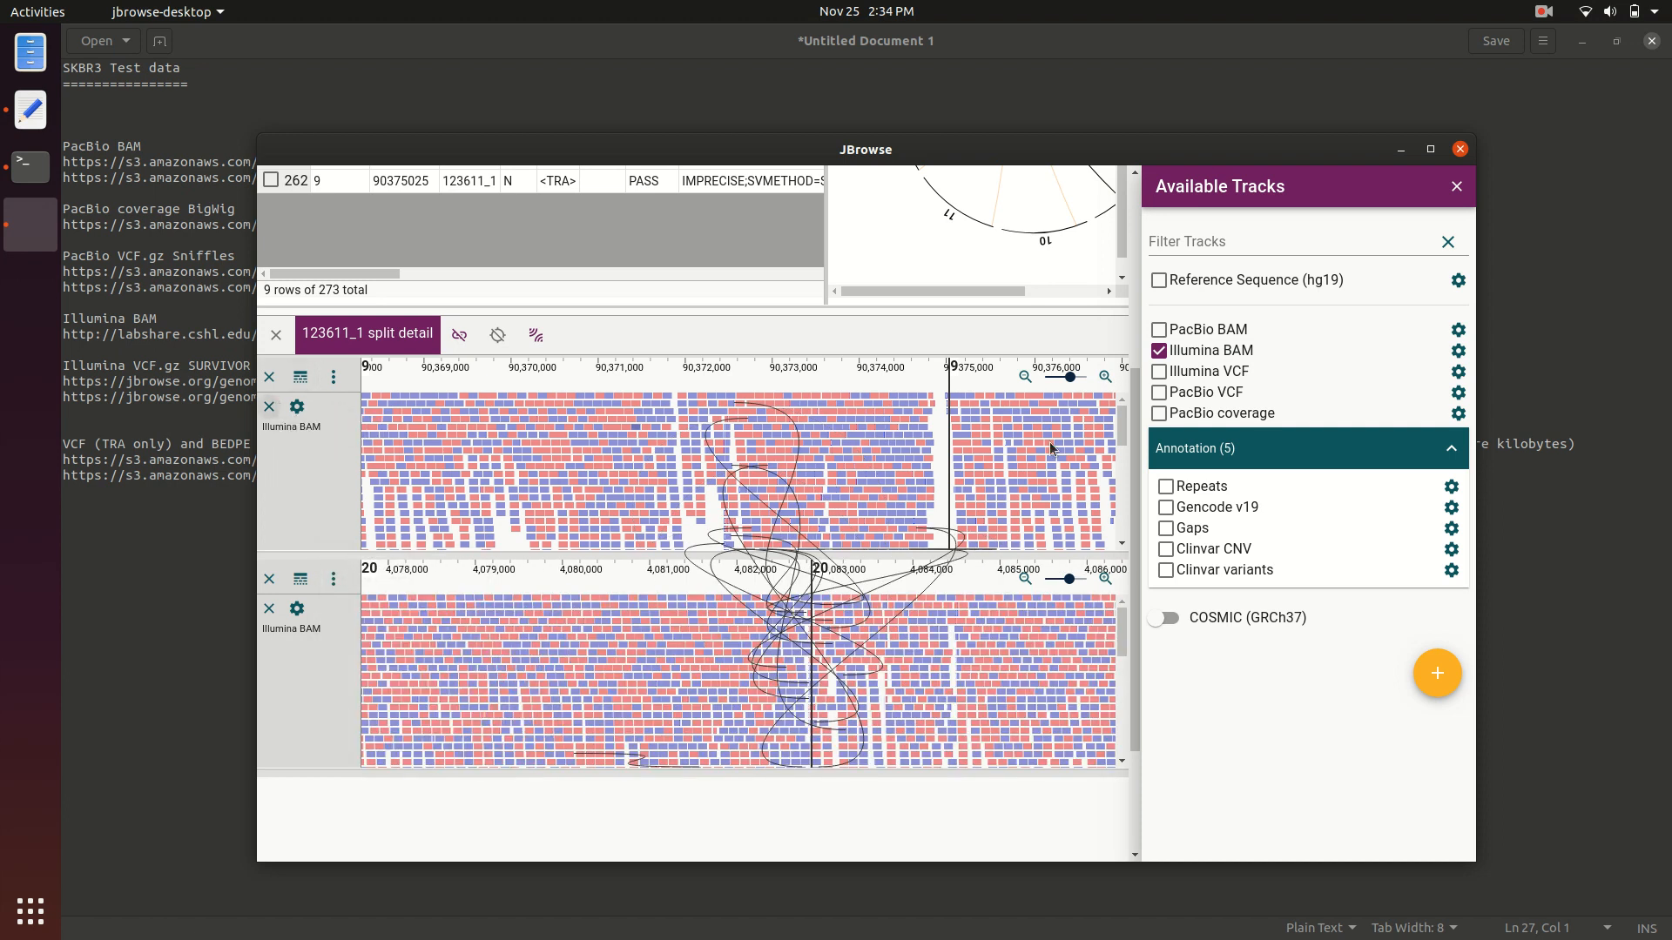
- Replace the Illumina BAM track with the PacBio BAM track in both the chromosome 9 and chromosome 20 views
click(1175, 332)
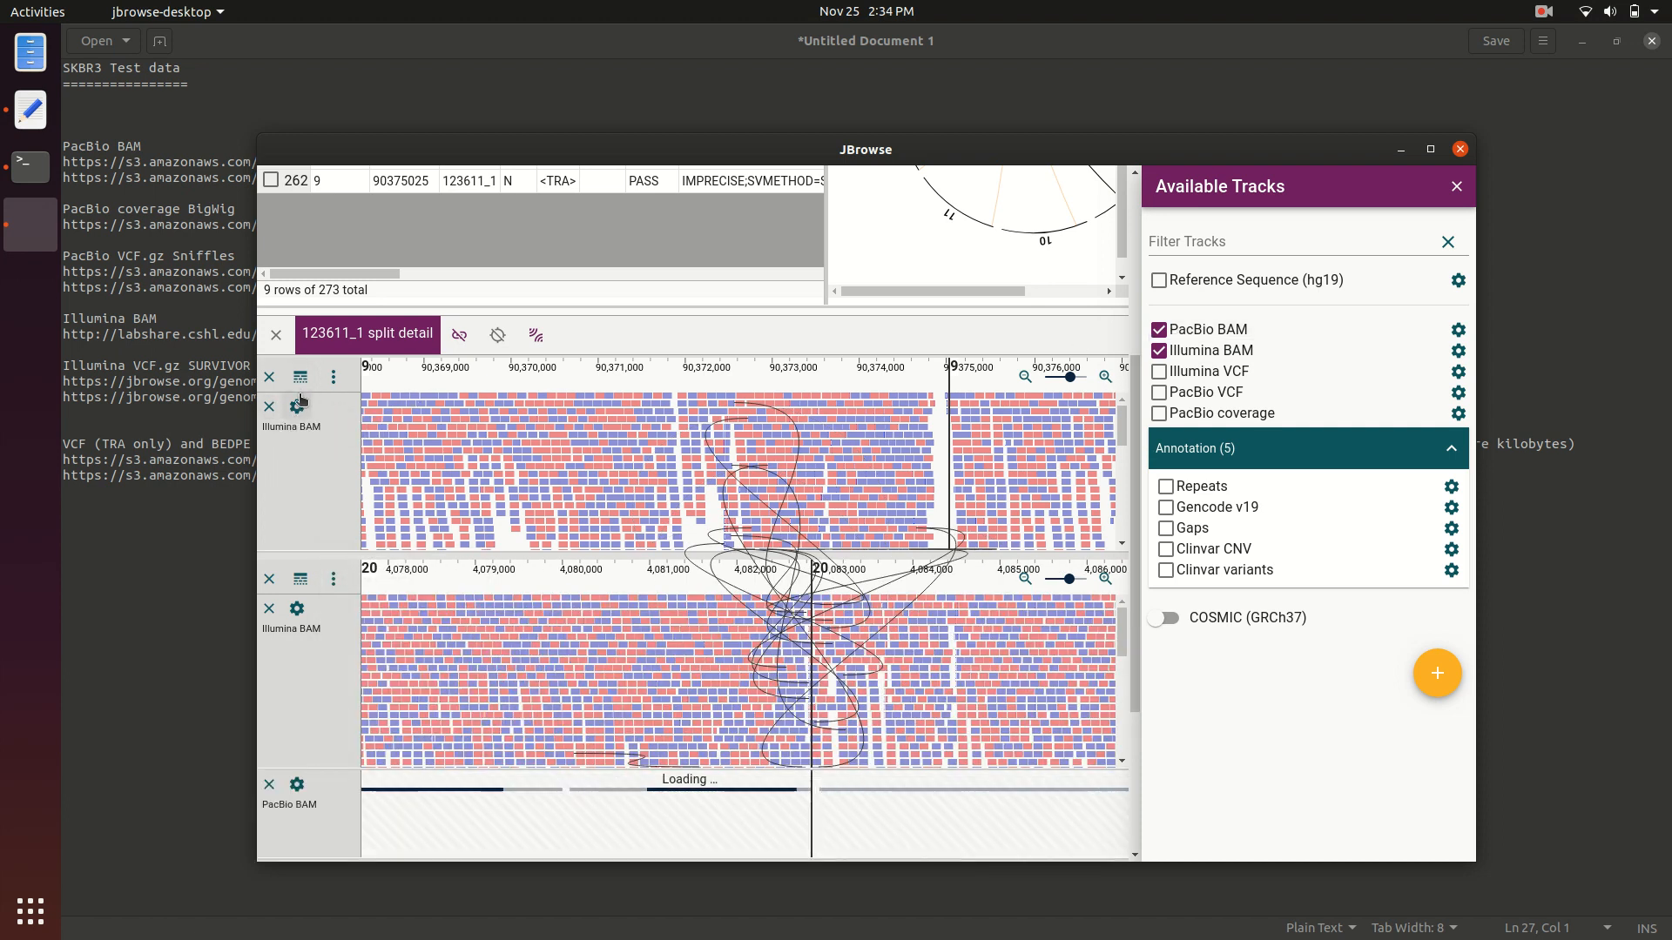
click(1159, 330)
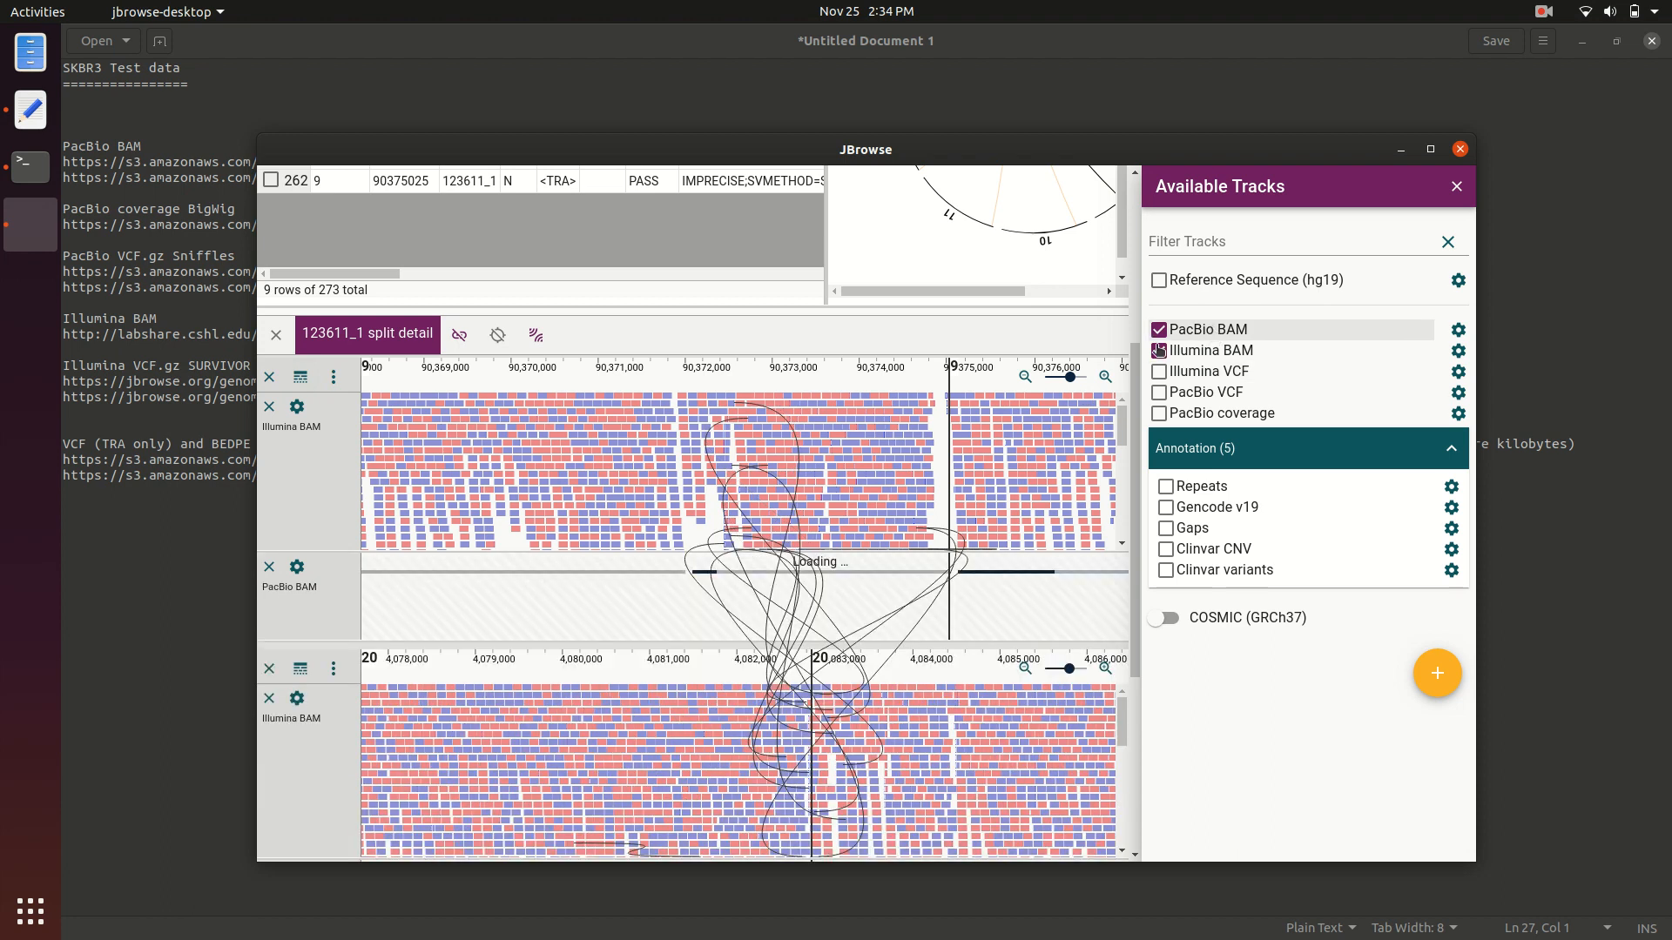
click(269, 406)
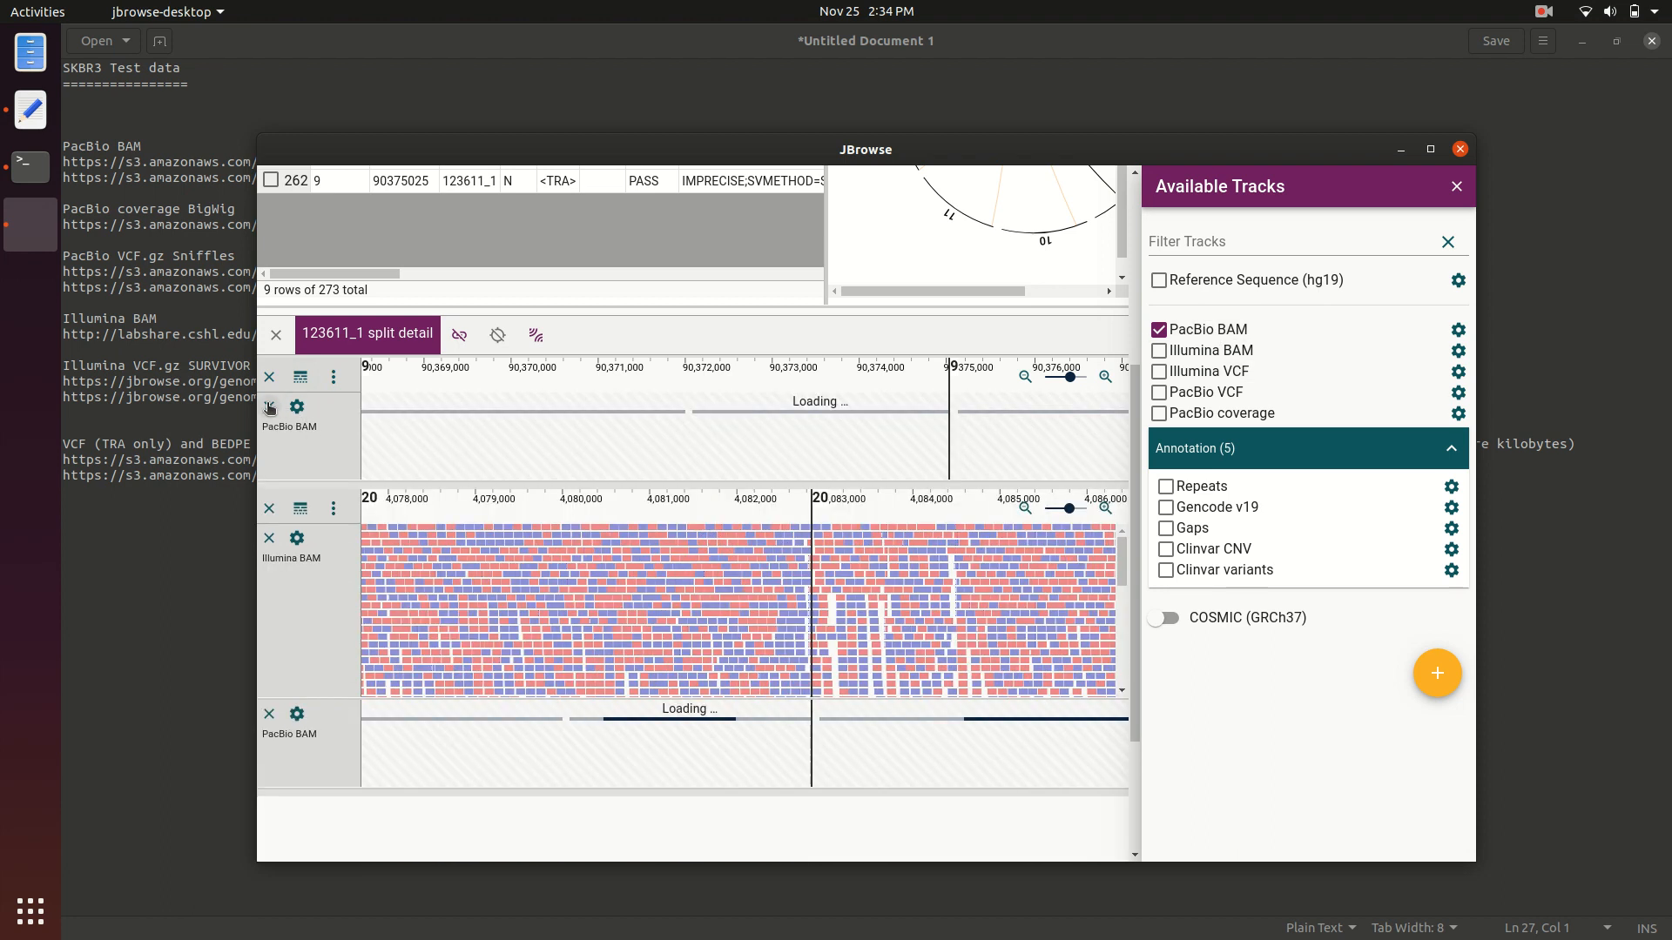
click(269, 538)
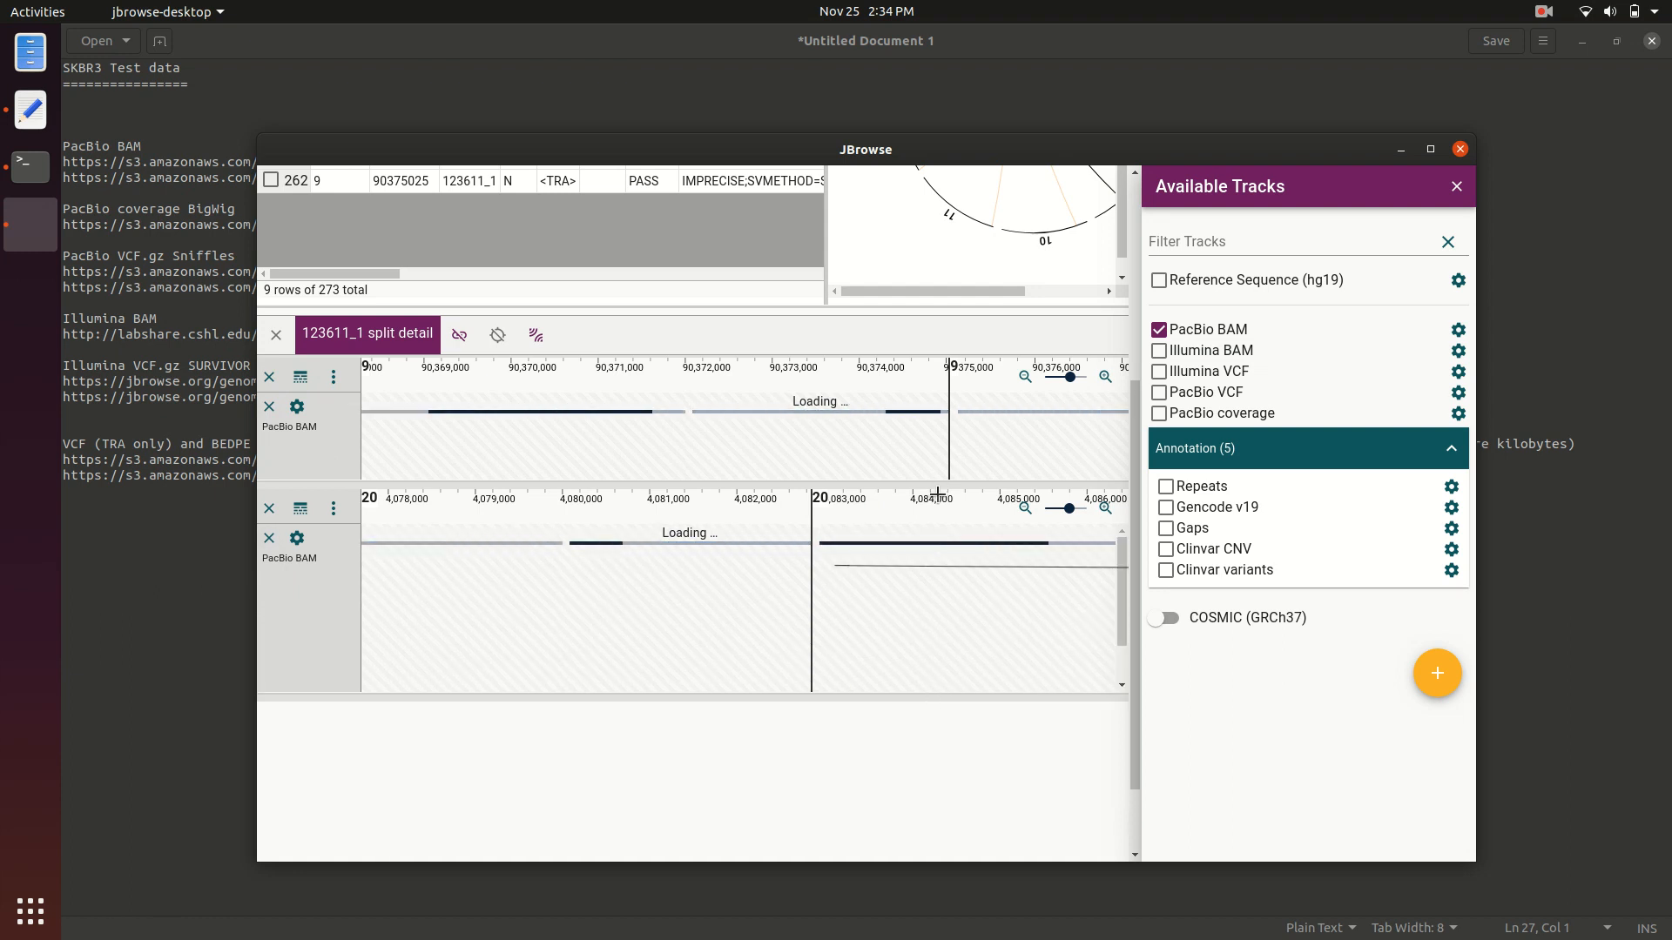
- Align the chromosome 9 breakpoint with the chromosome 20 one and increase the height of the PacBio BAM tracks
scroll(883, 494, right, 5)
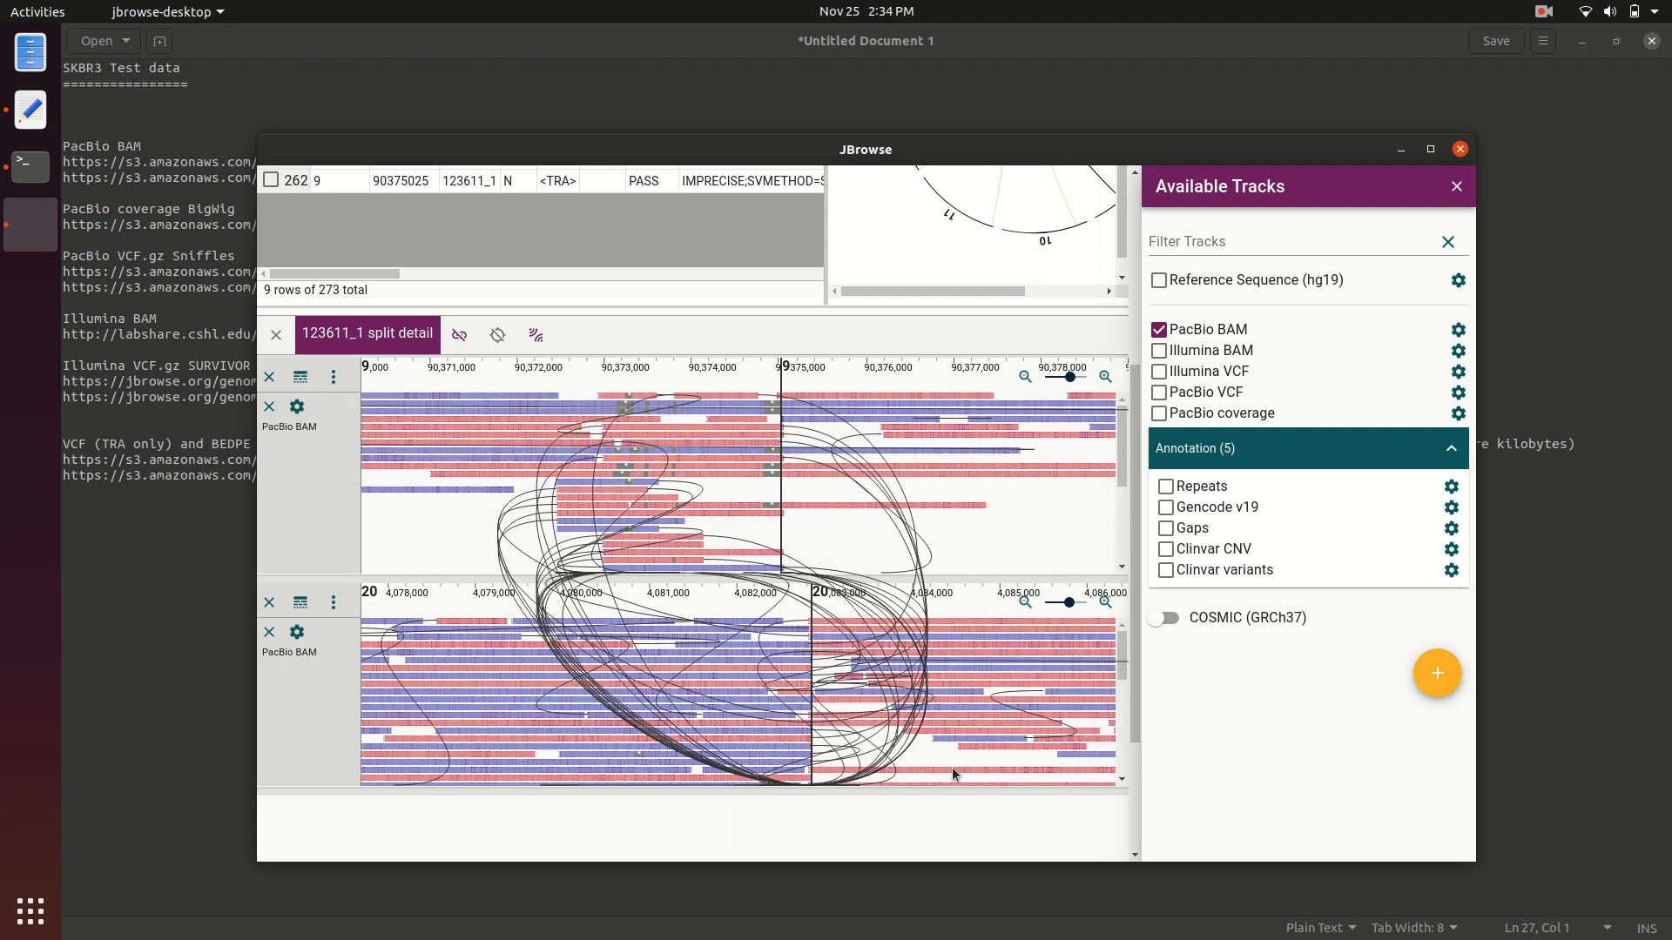
drag(953, 786, 953, 843)
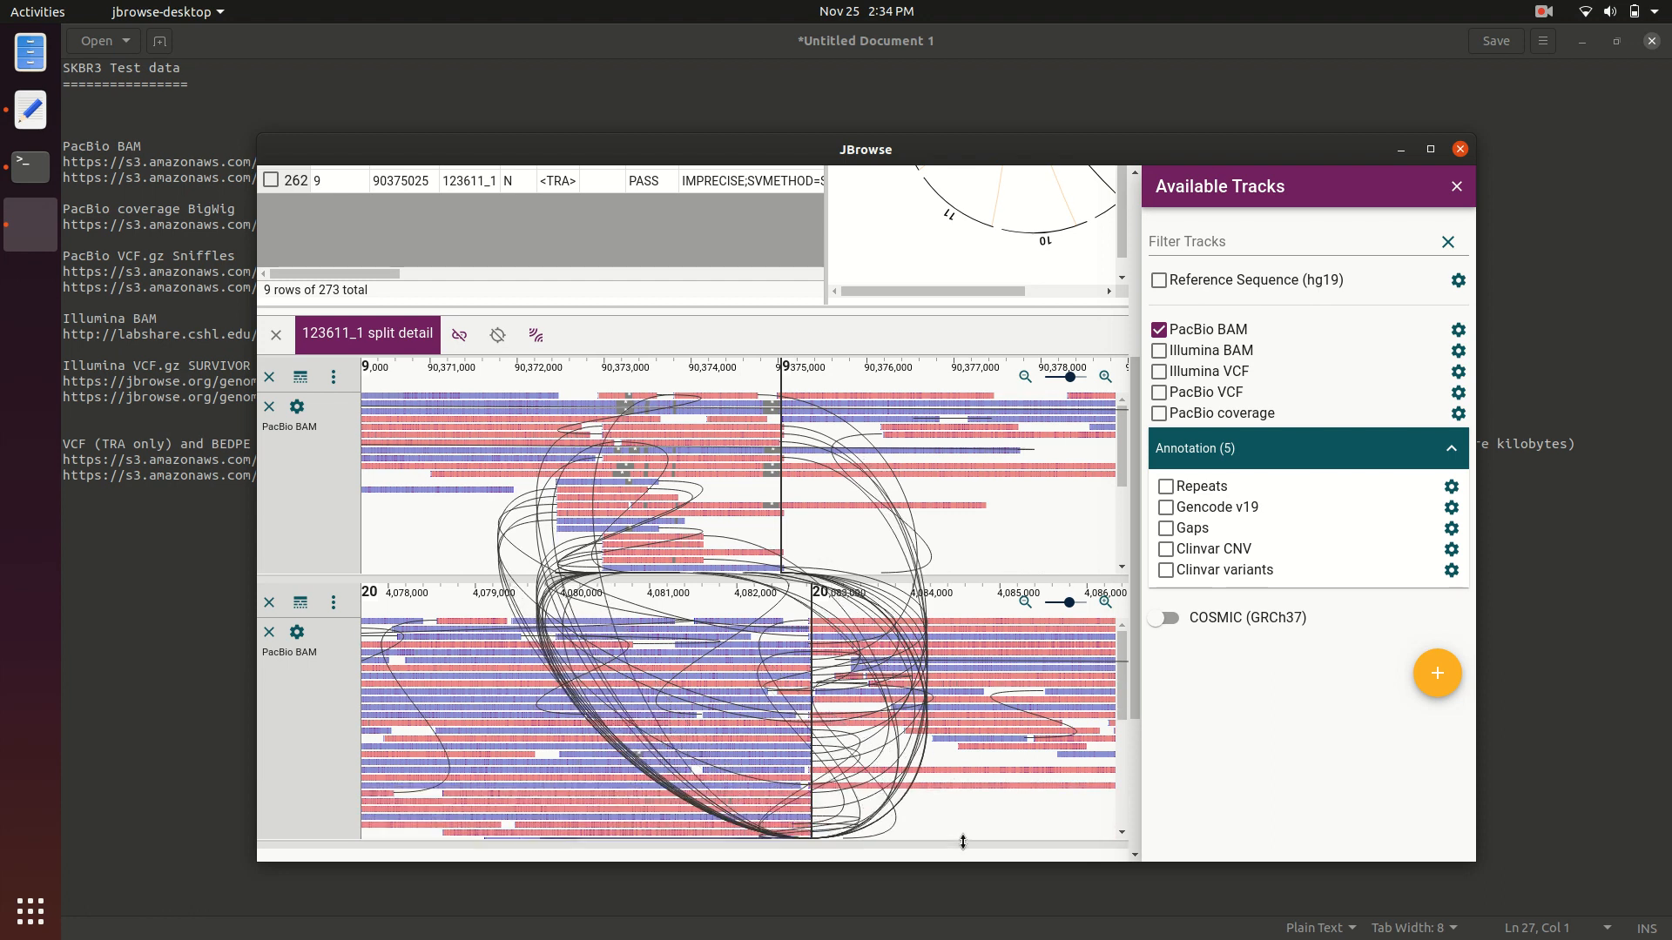
scroll(287, 729, down, 3)
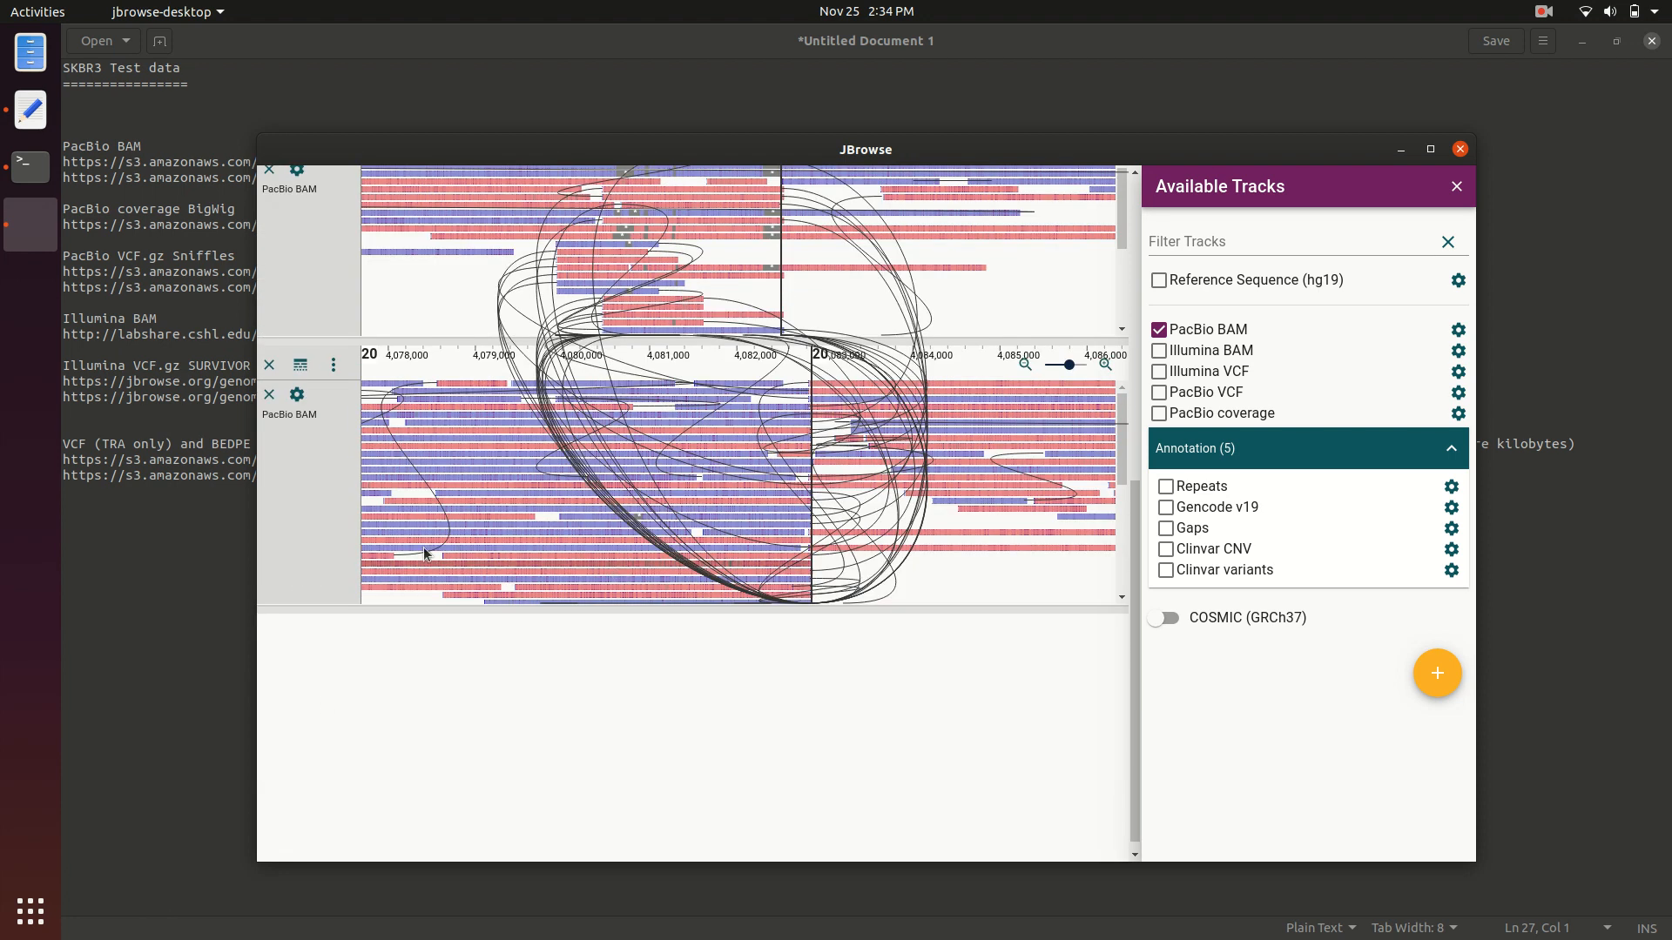
- Hide the intra-view read connections in the 123611_1 split view
scroll(312, 502, up, 2)
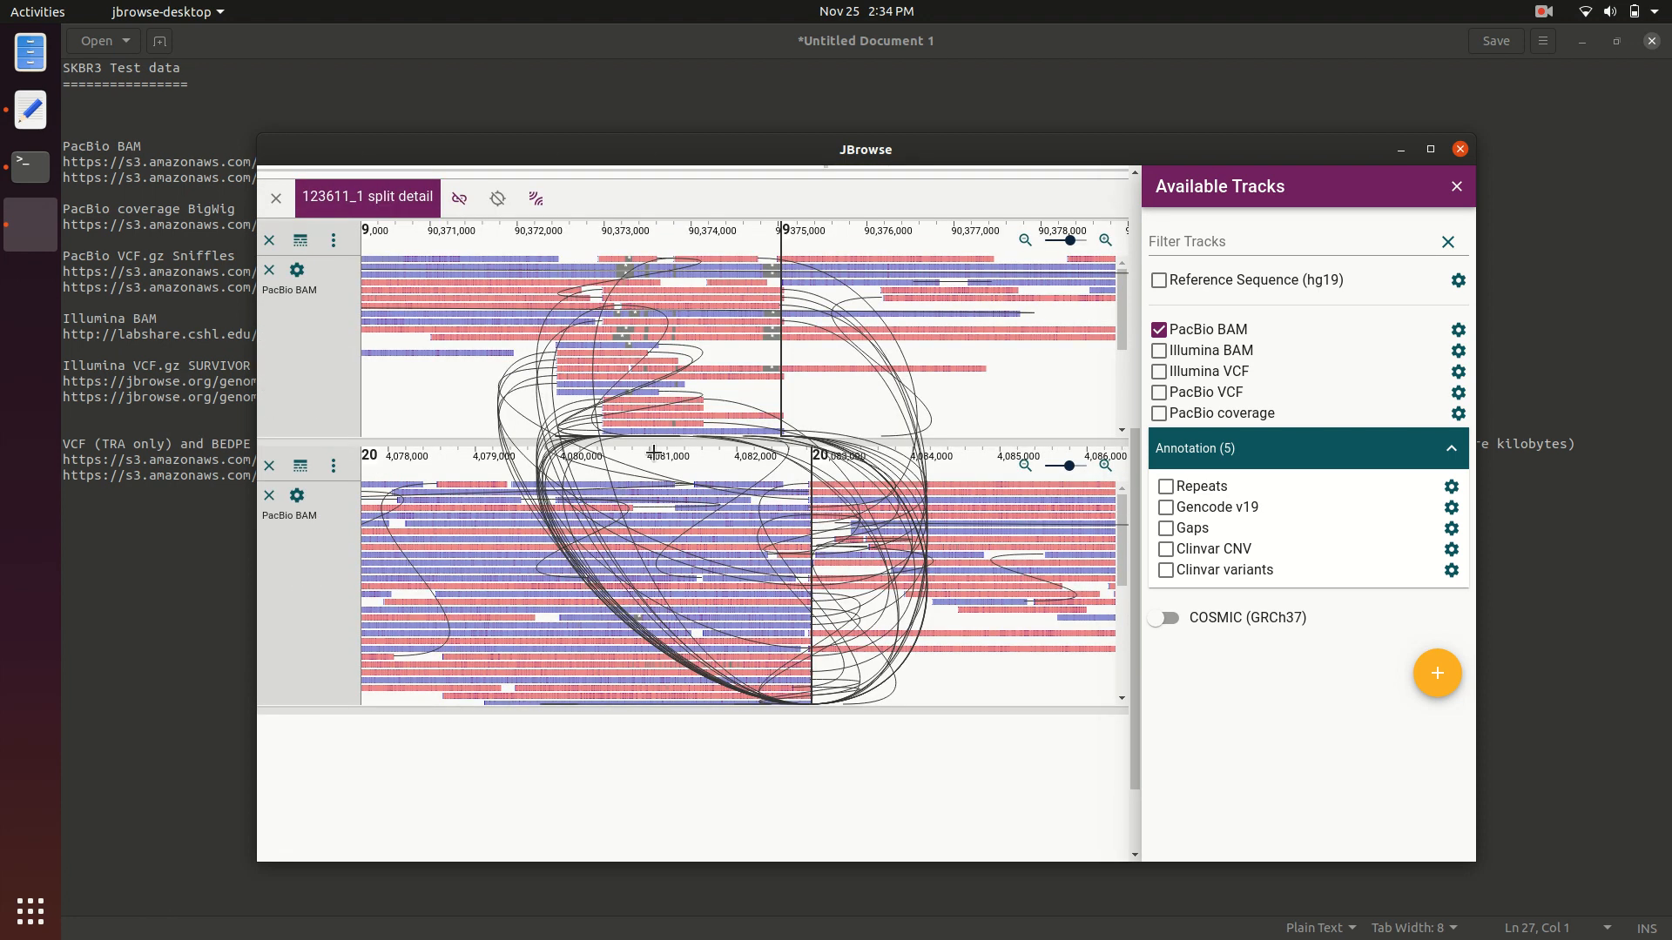
scroll(326, 564, up, 3)
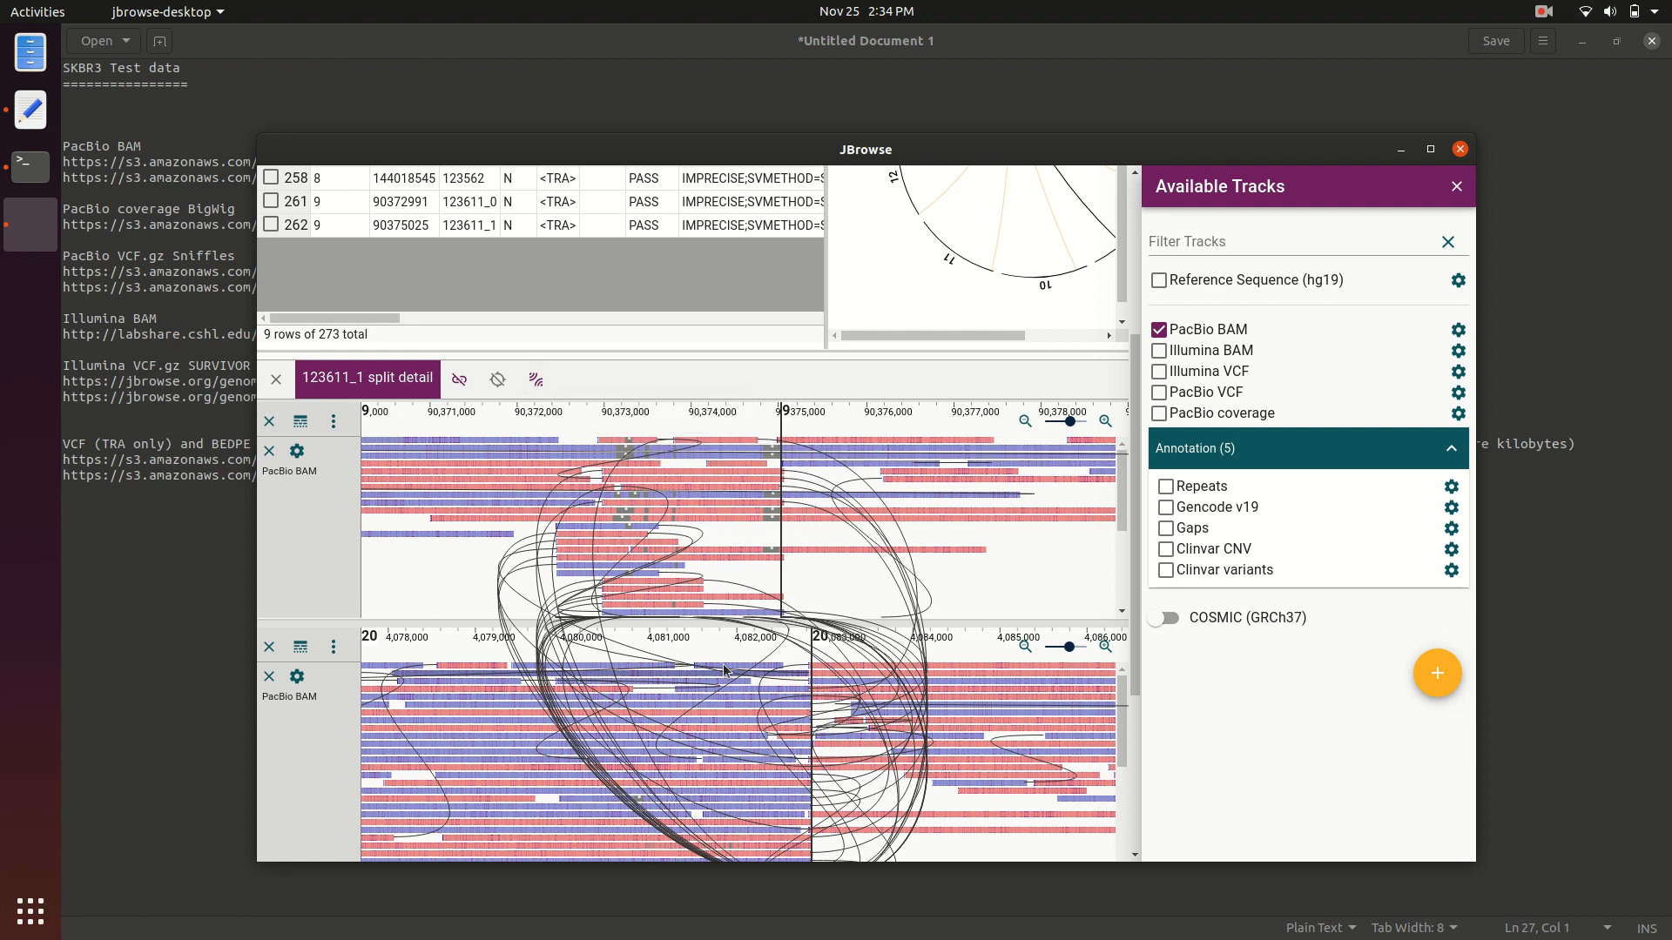
click(536, 379)
scroll(337, 587, down, 3)
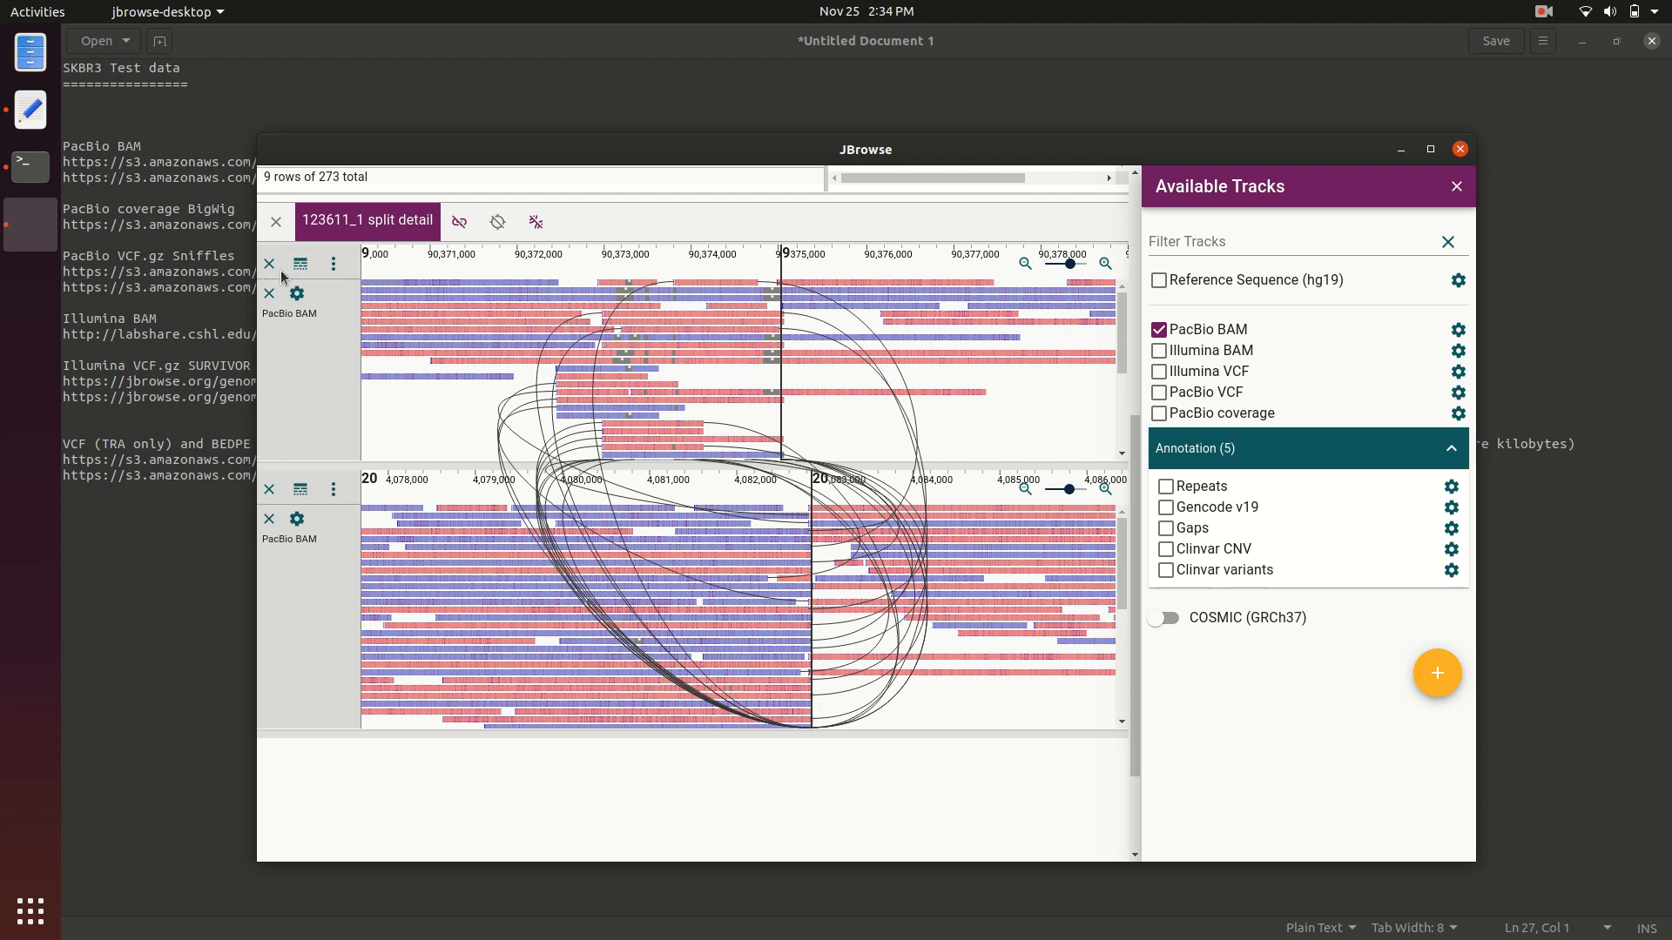
- Add the PacBio VCF track to both the chromosome 9 and chromosome 20 views
click(1207, 394)
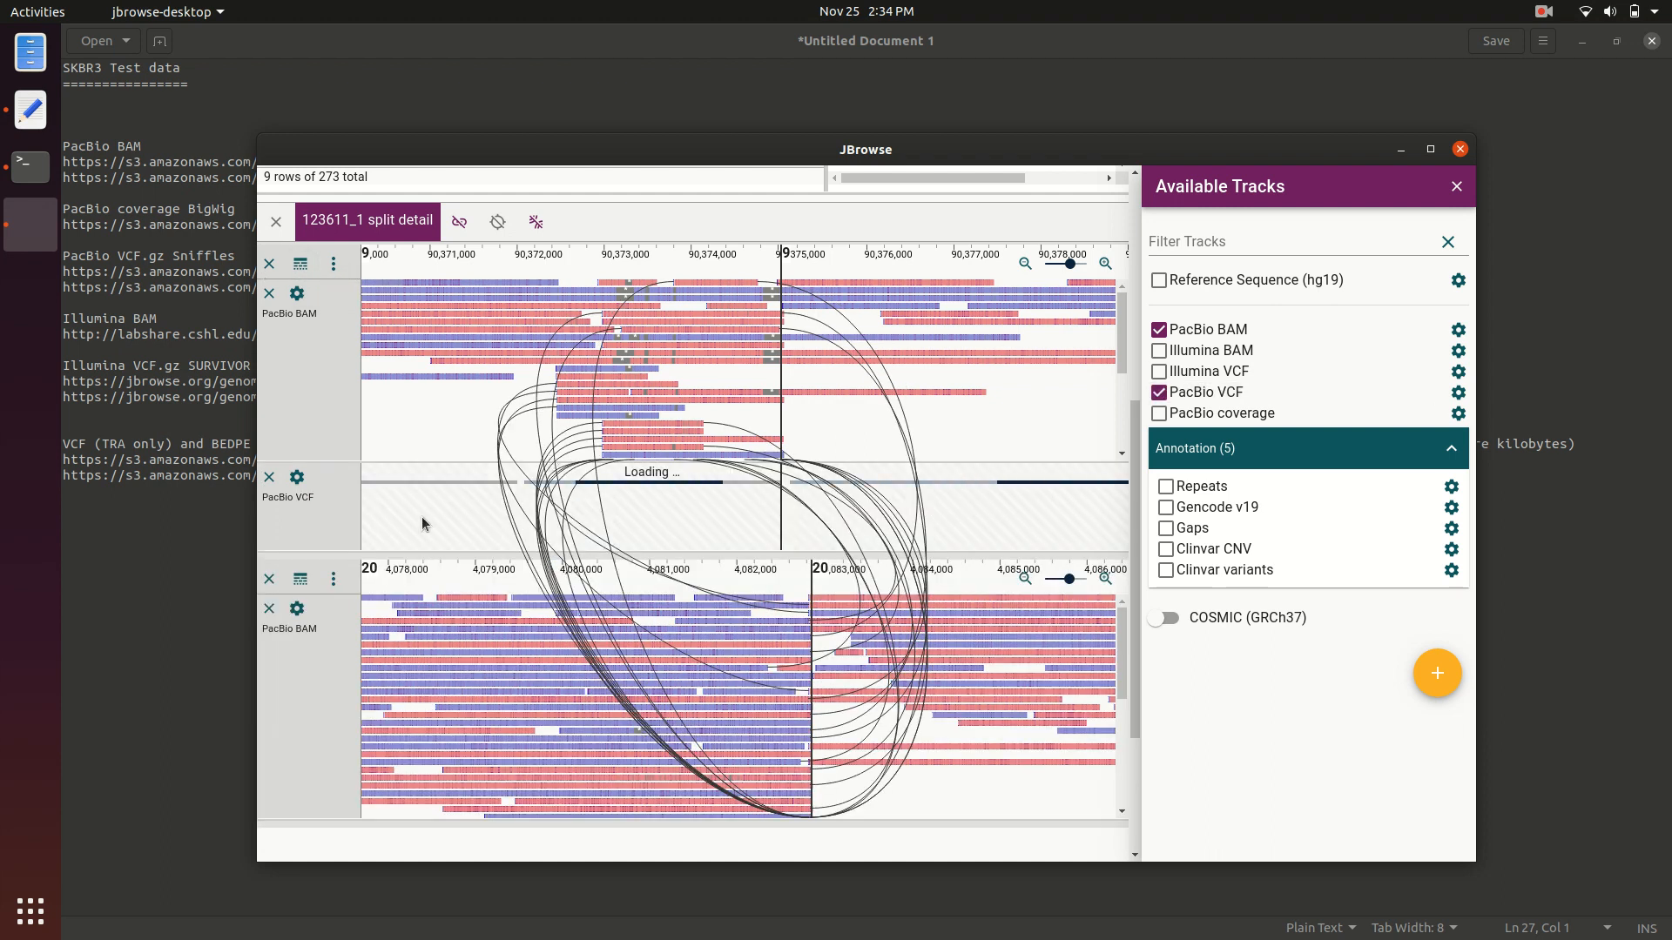
click(300, 579)
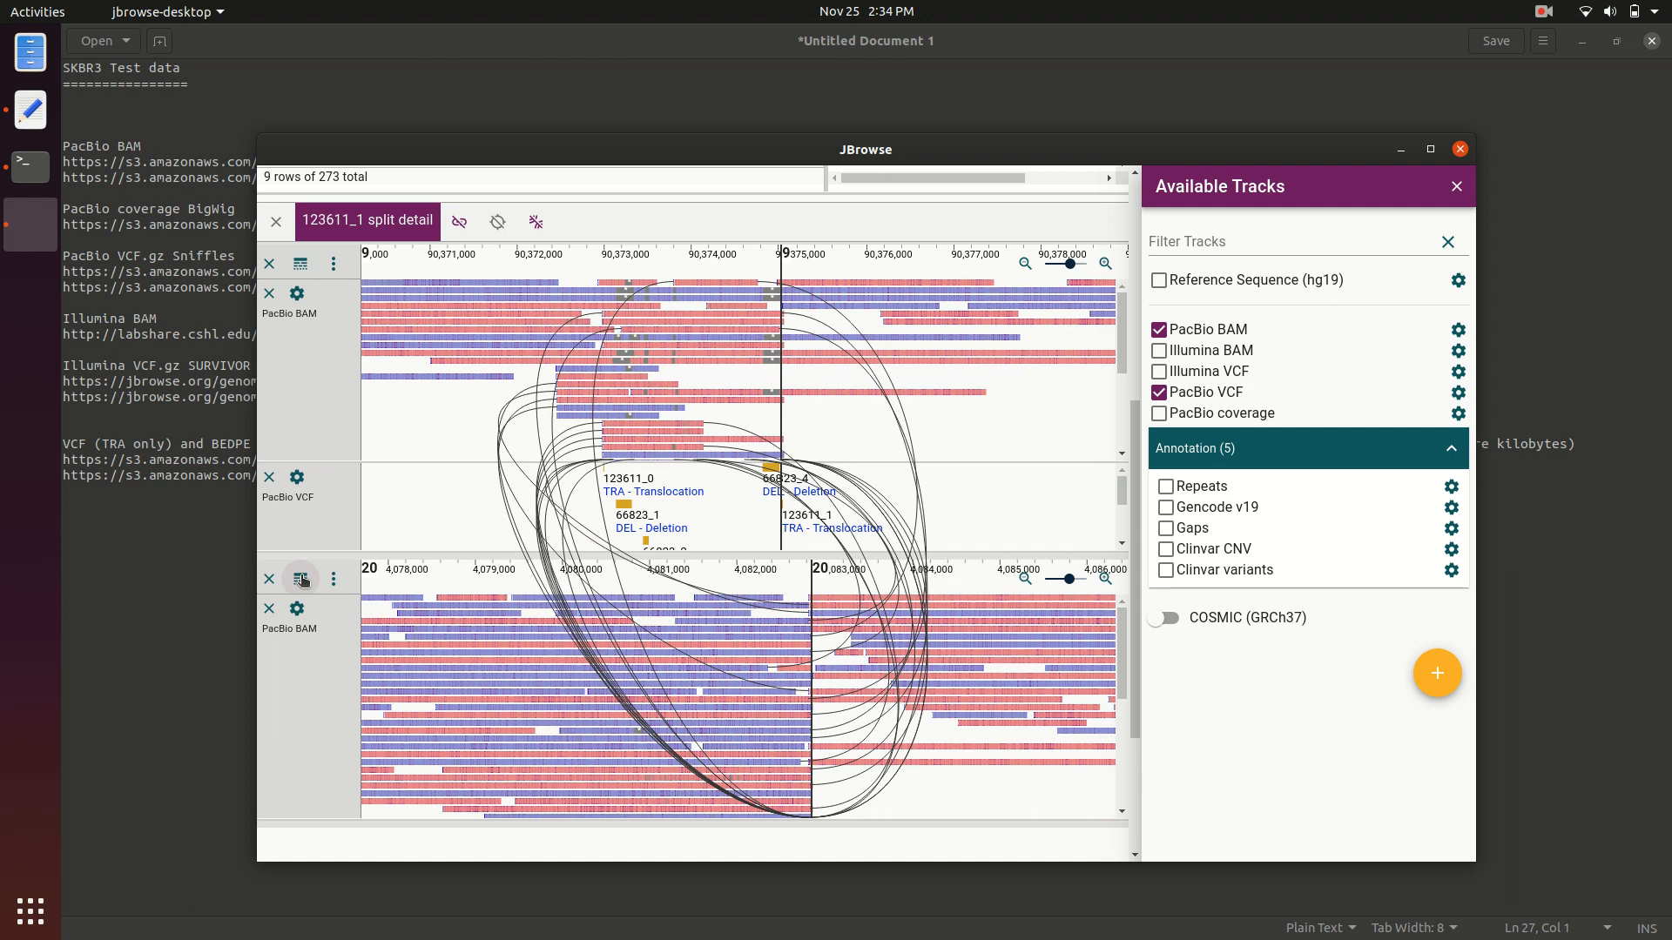
click(1245, 394)
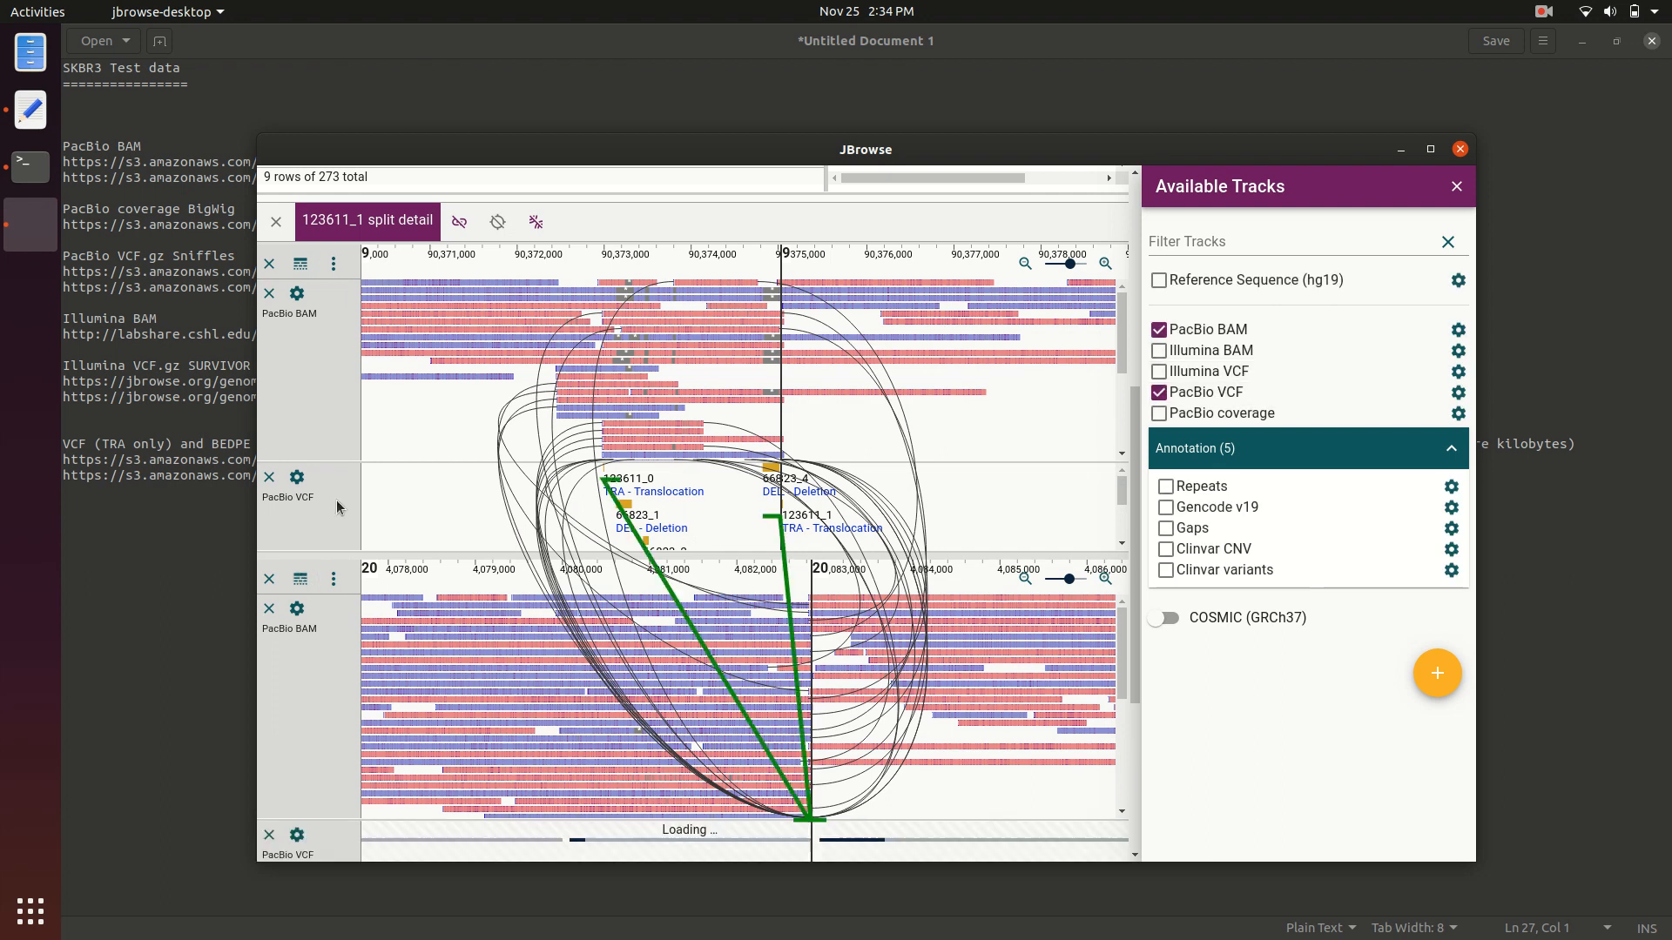
scroll(317, 516, down, 2)
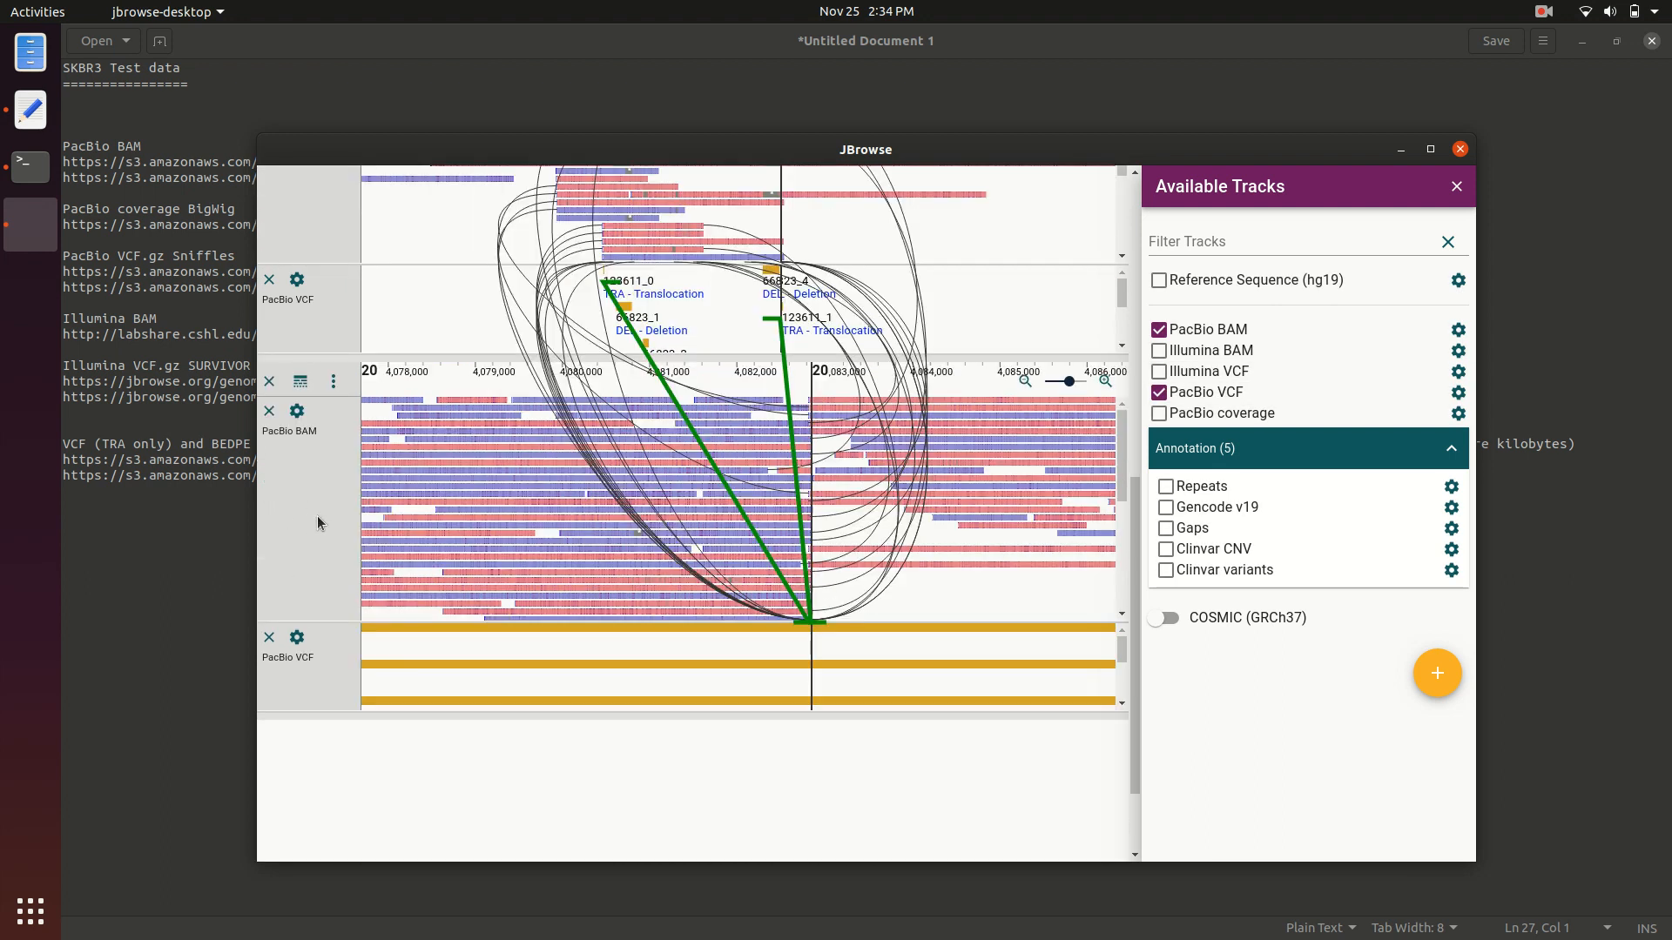
- Enable interaction with the connection overlay, and inspect the details of translocation 123611_1 and of a PacBio read connection
scroll(317, 523, up, 1)
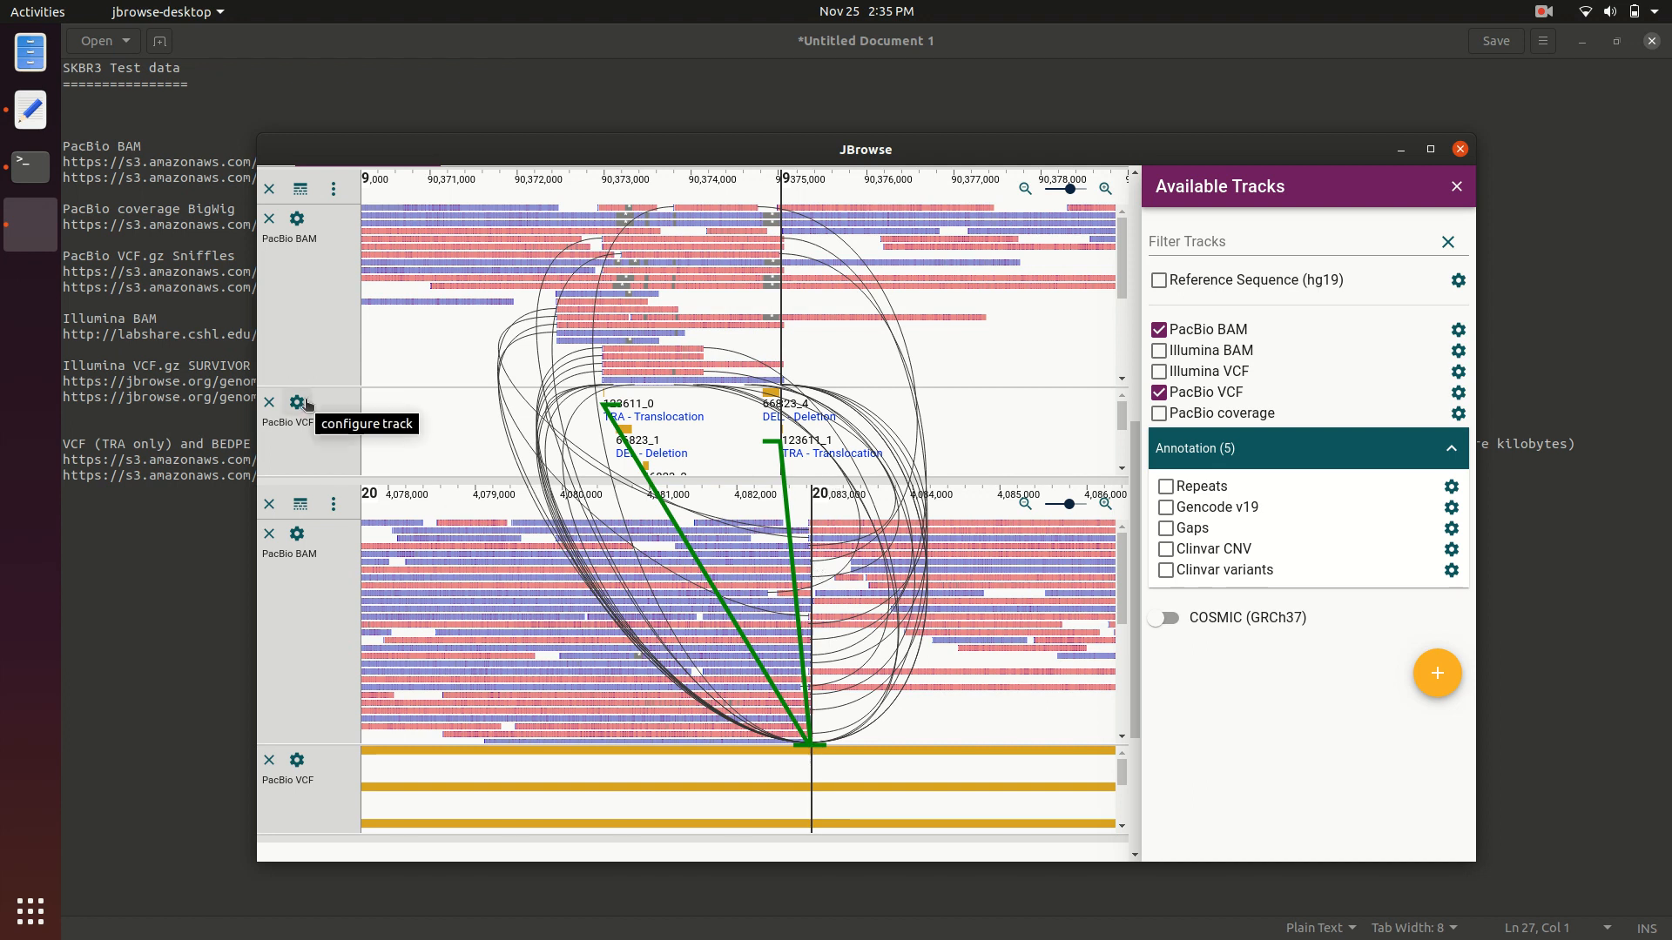
scroll(305, 400, up, 2)
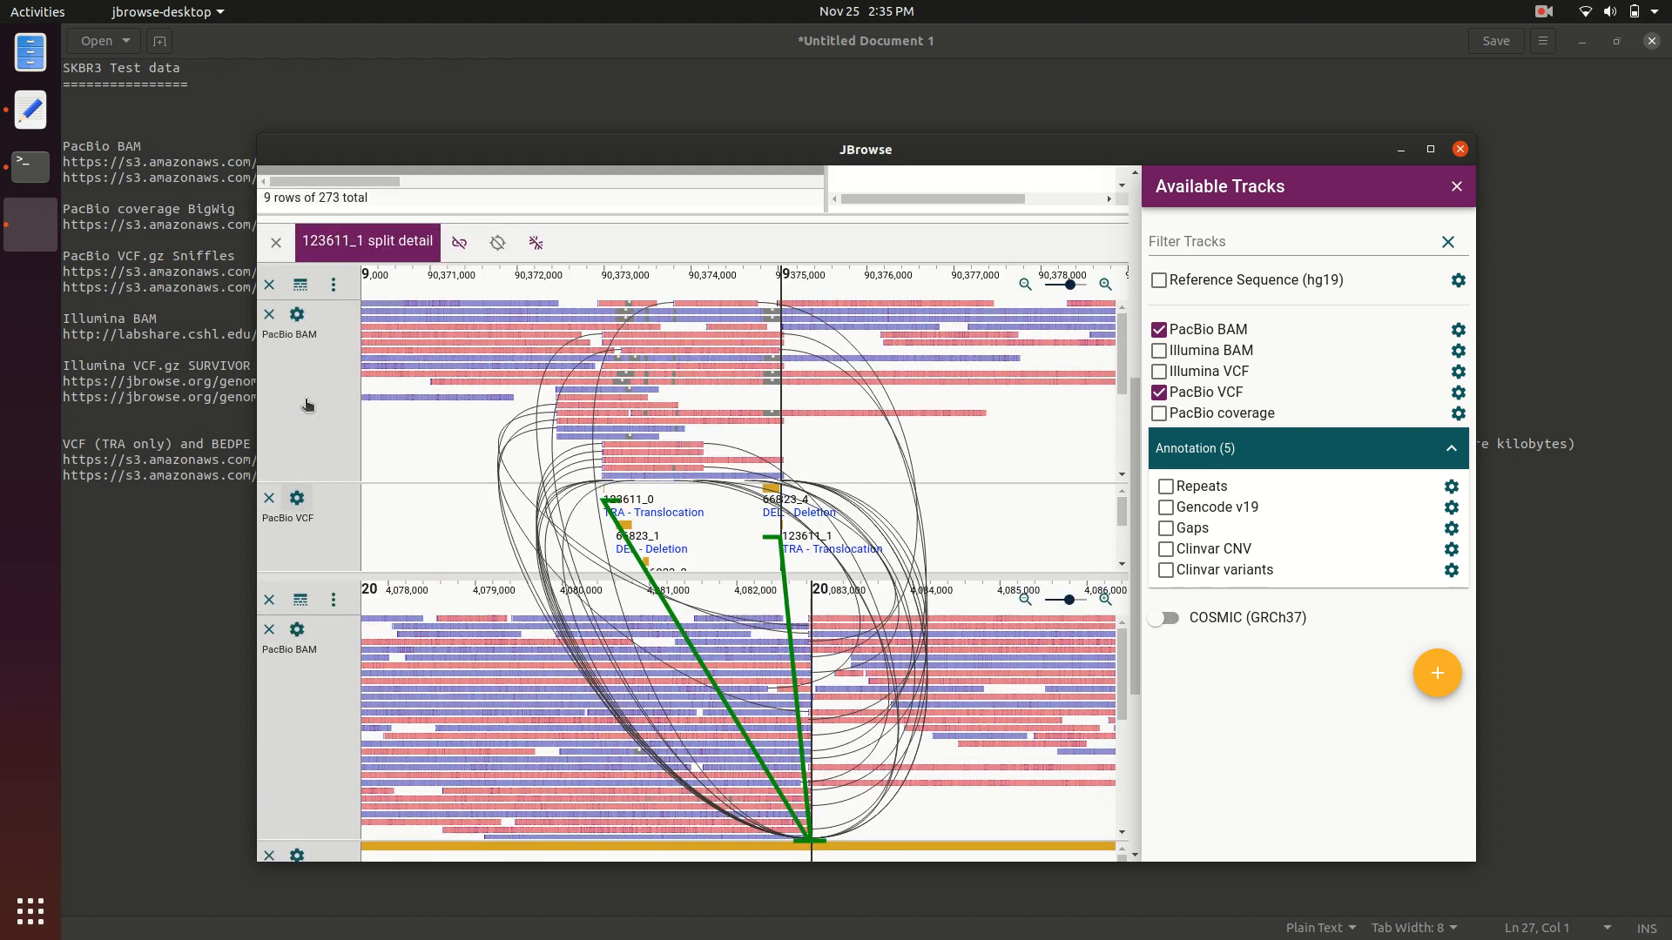
scroll(304, 399, down, 2)
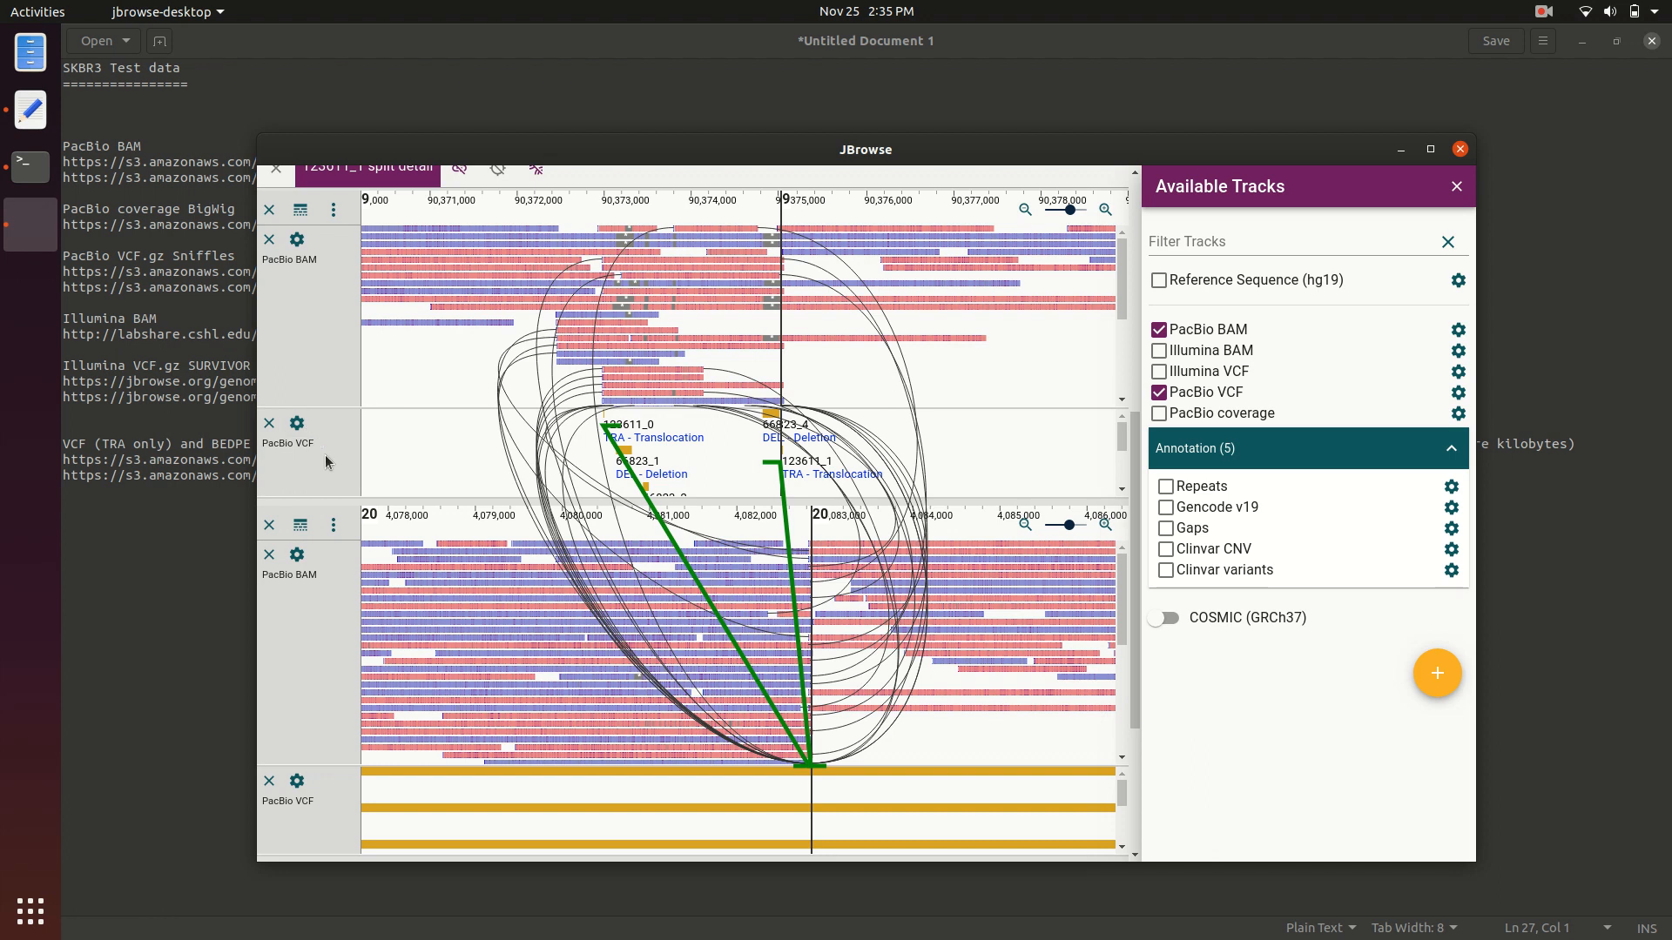
scroll(326, 460, up, 2)
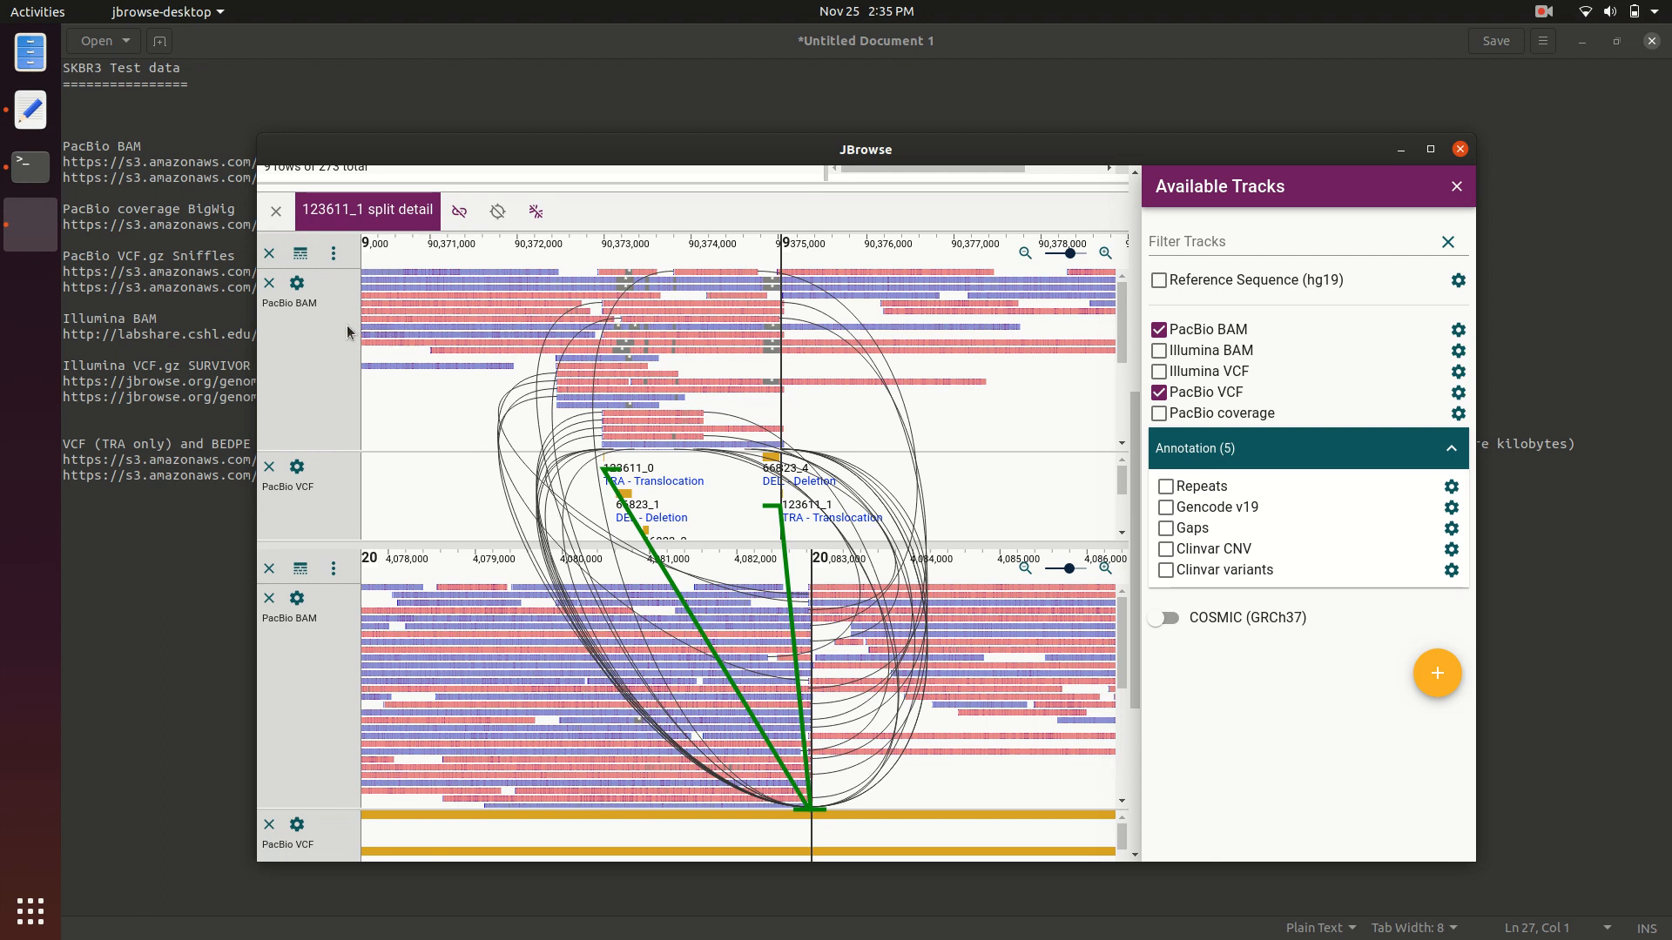
click(499, 214)
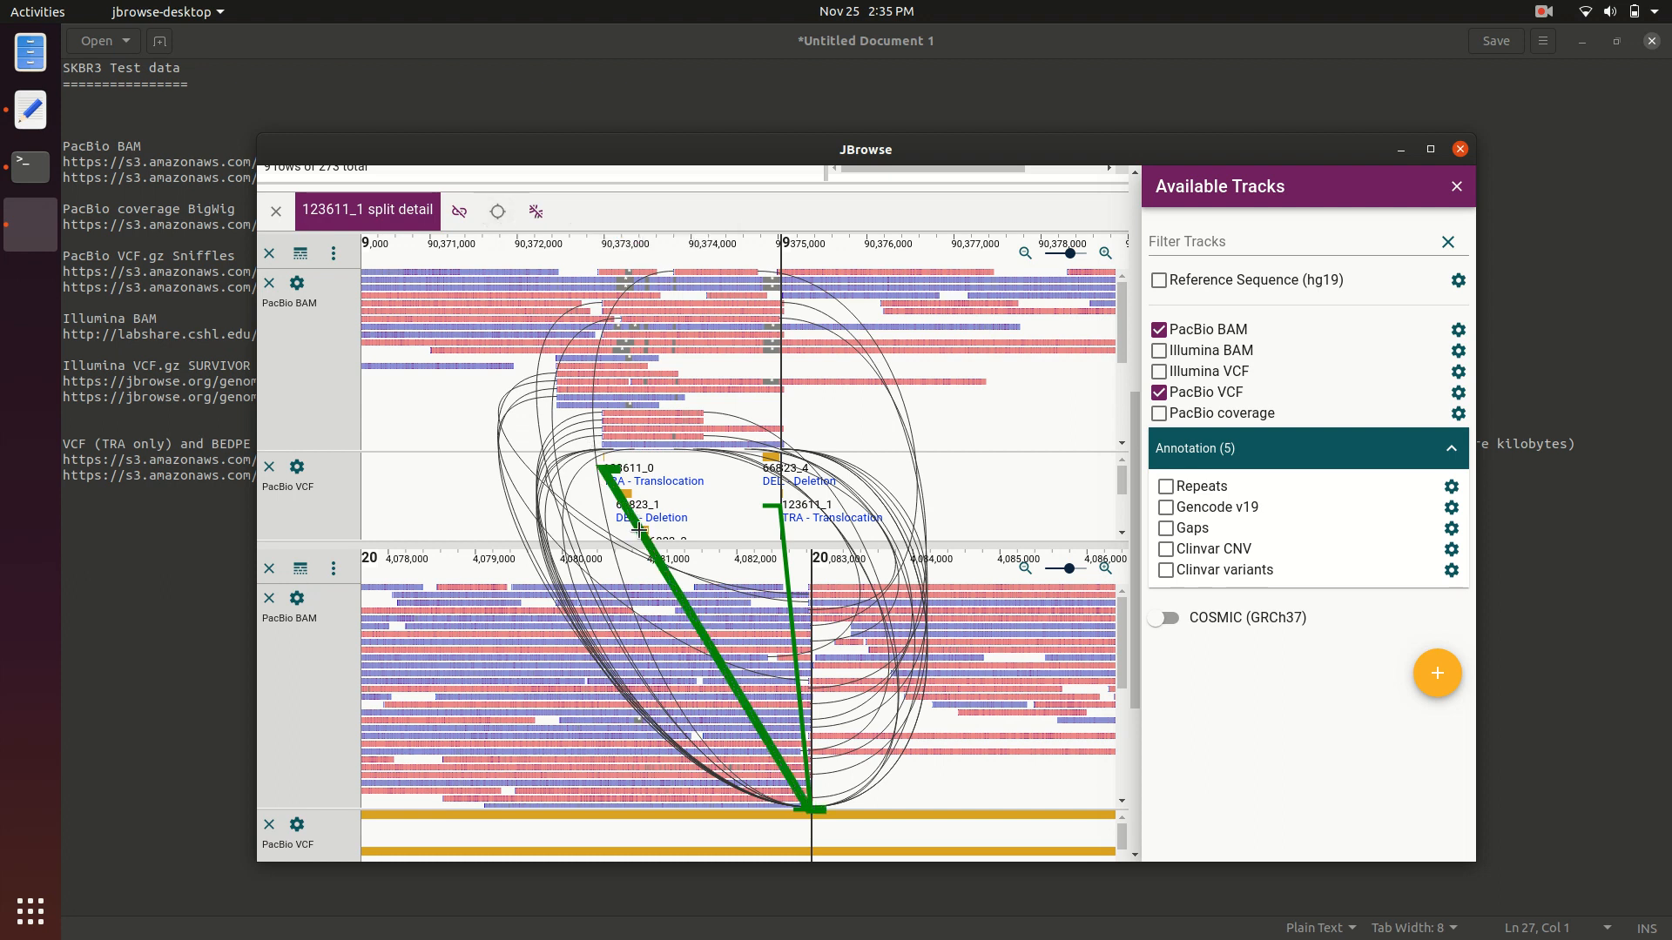
click(786, 556)
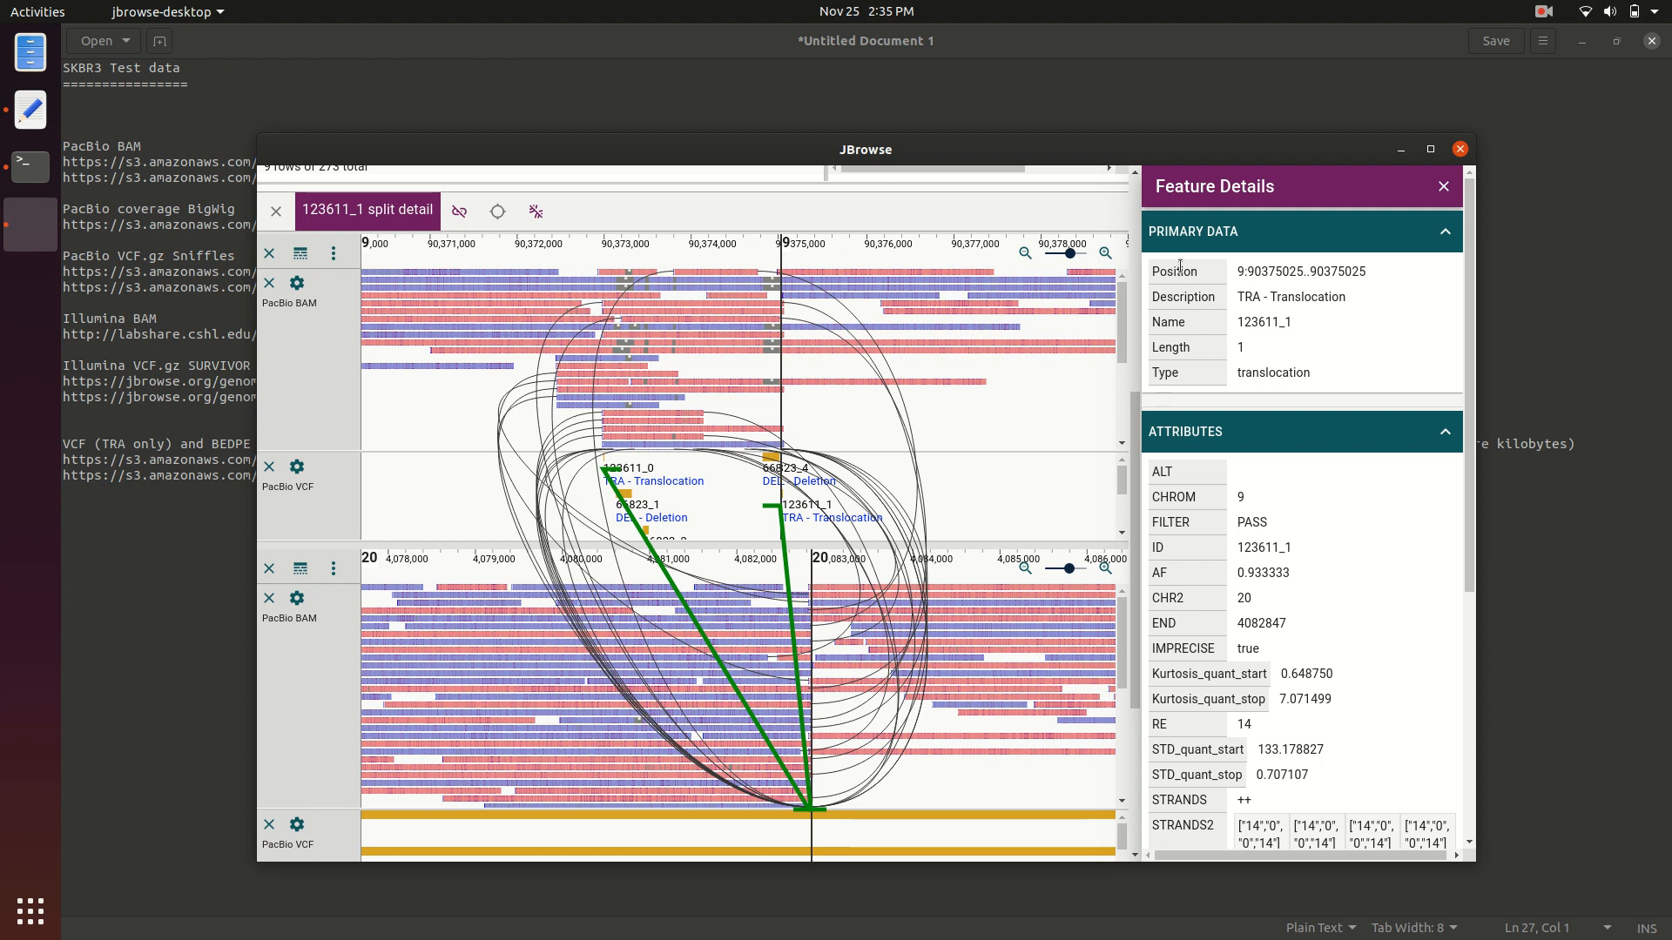
drag(1230, 294, 1346, 300)
click(1347, 322)
scroll(1347, 323, down, 3)
scroll(1346, 322, down, 5)
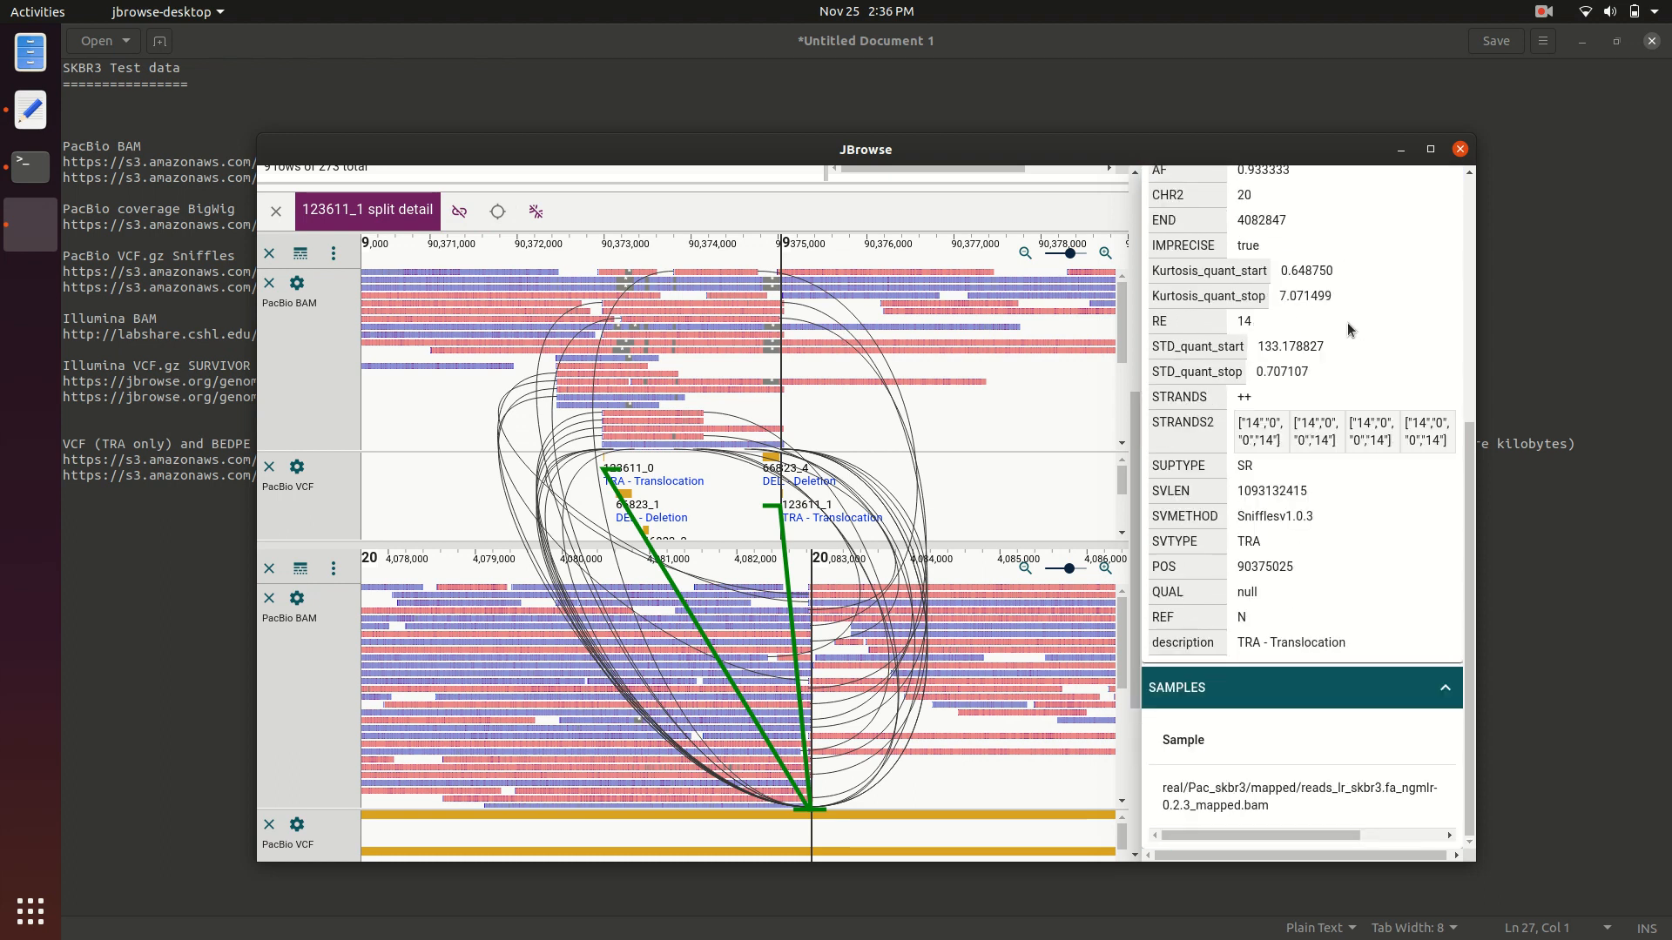
scroll(1346, 323, up, 5)
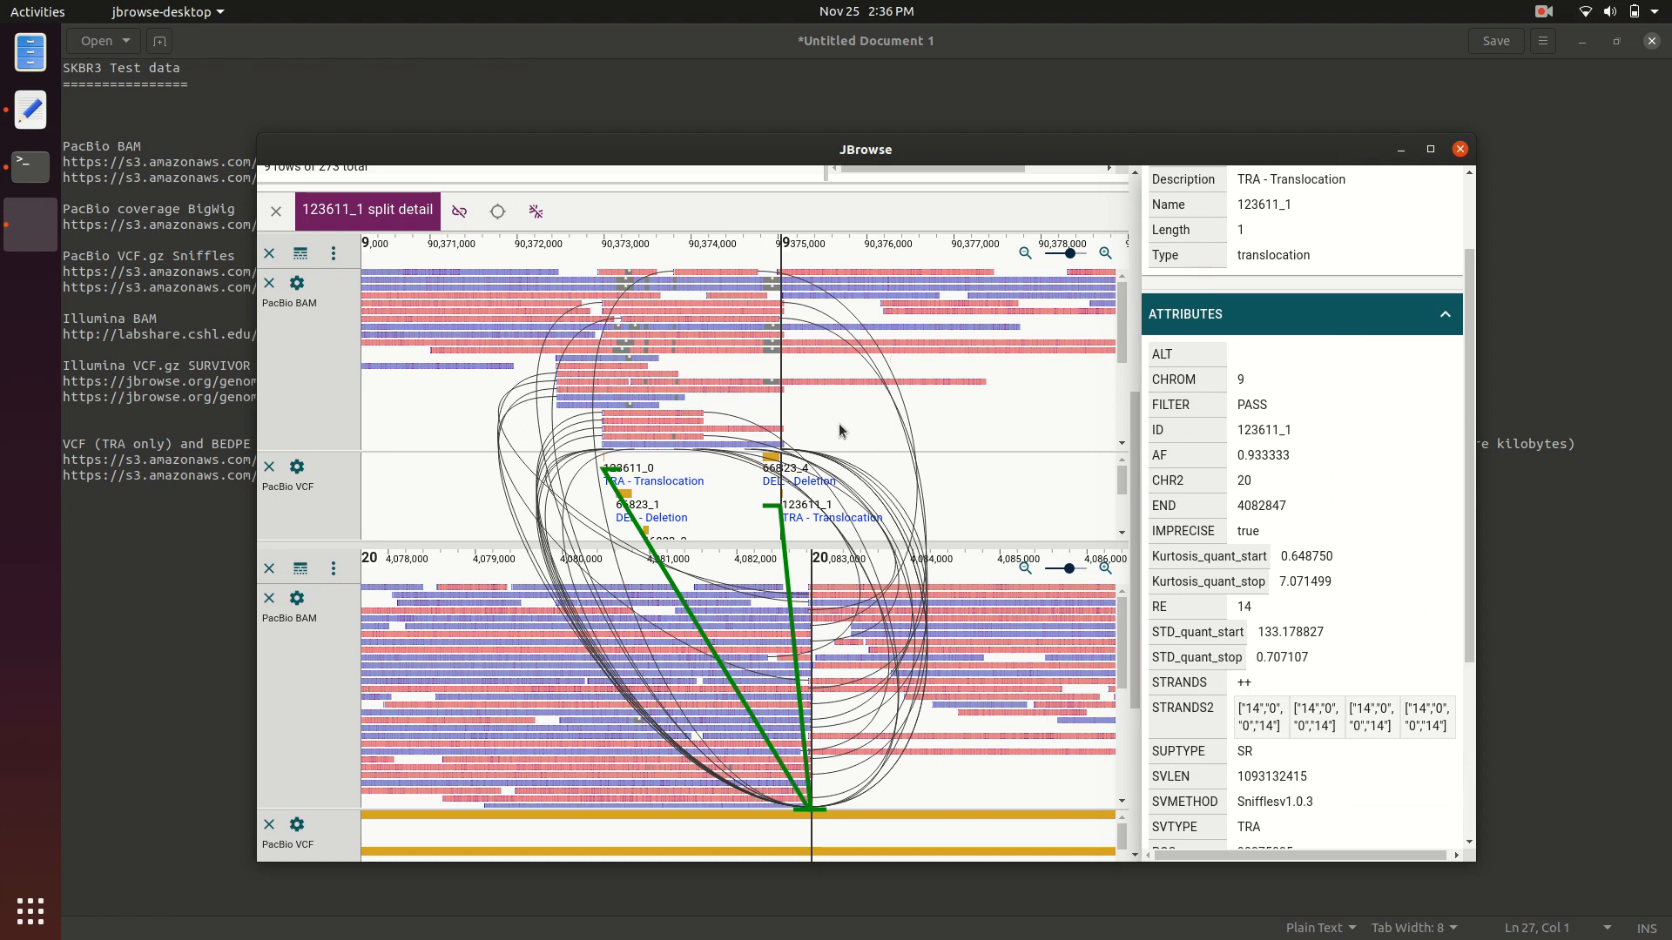
click(798, 318)
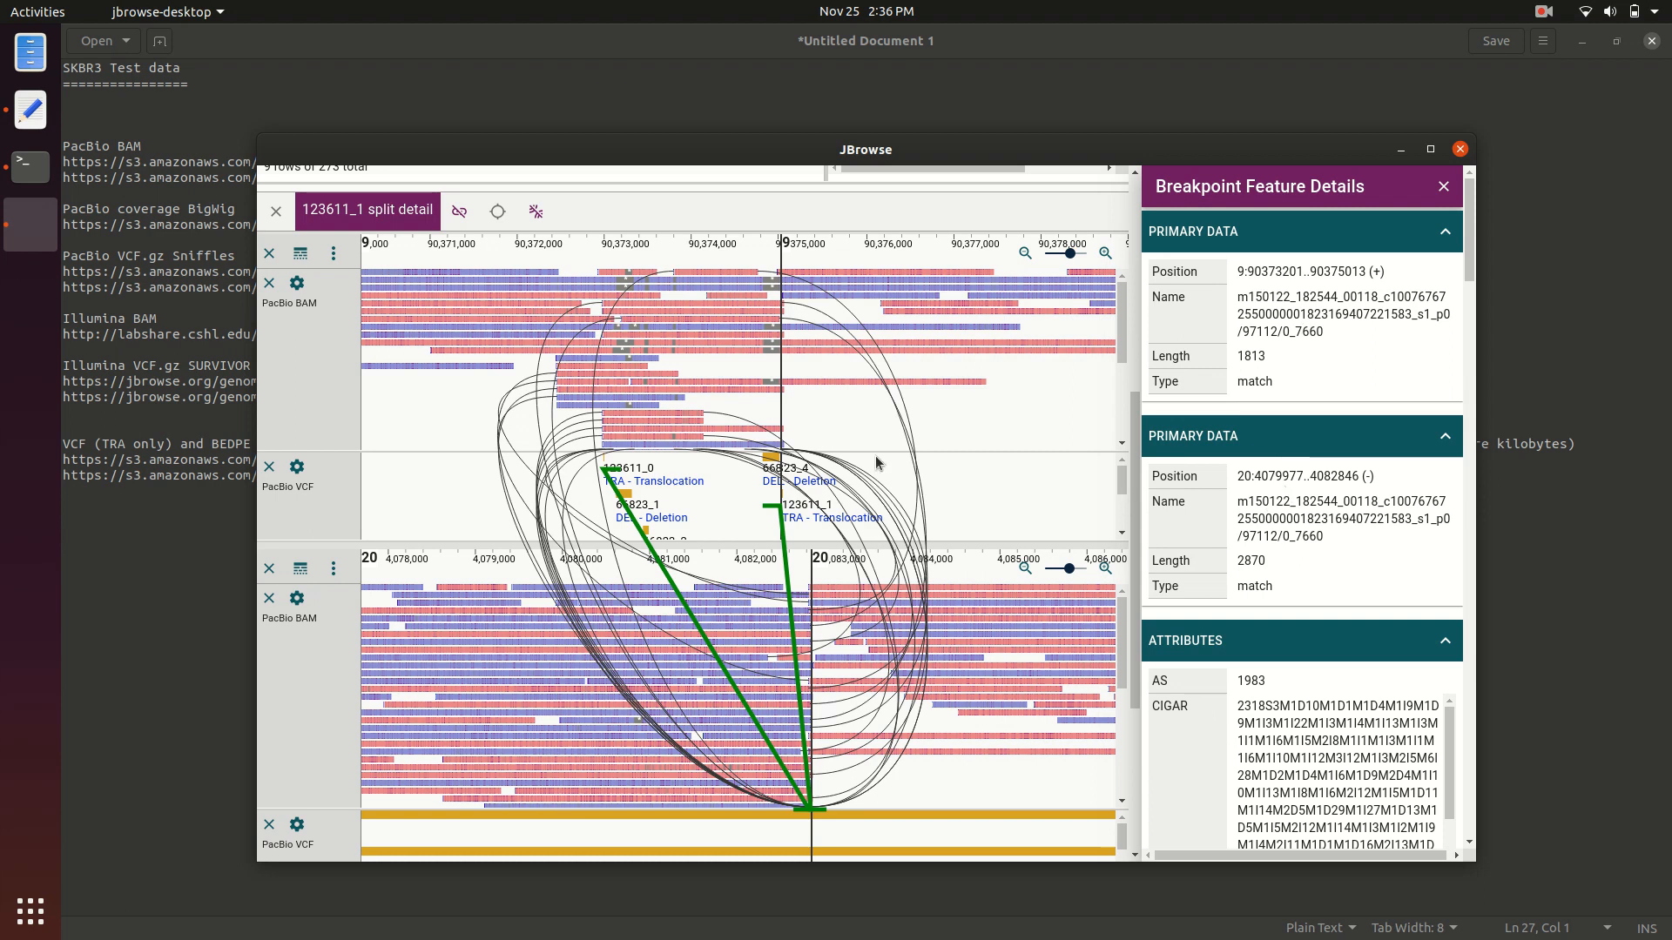
- Add the Repeats annotation track to the chromosome 9 view
scroll(313, 516, down, 5)
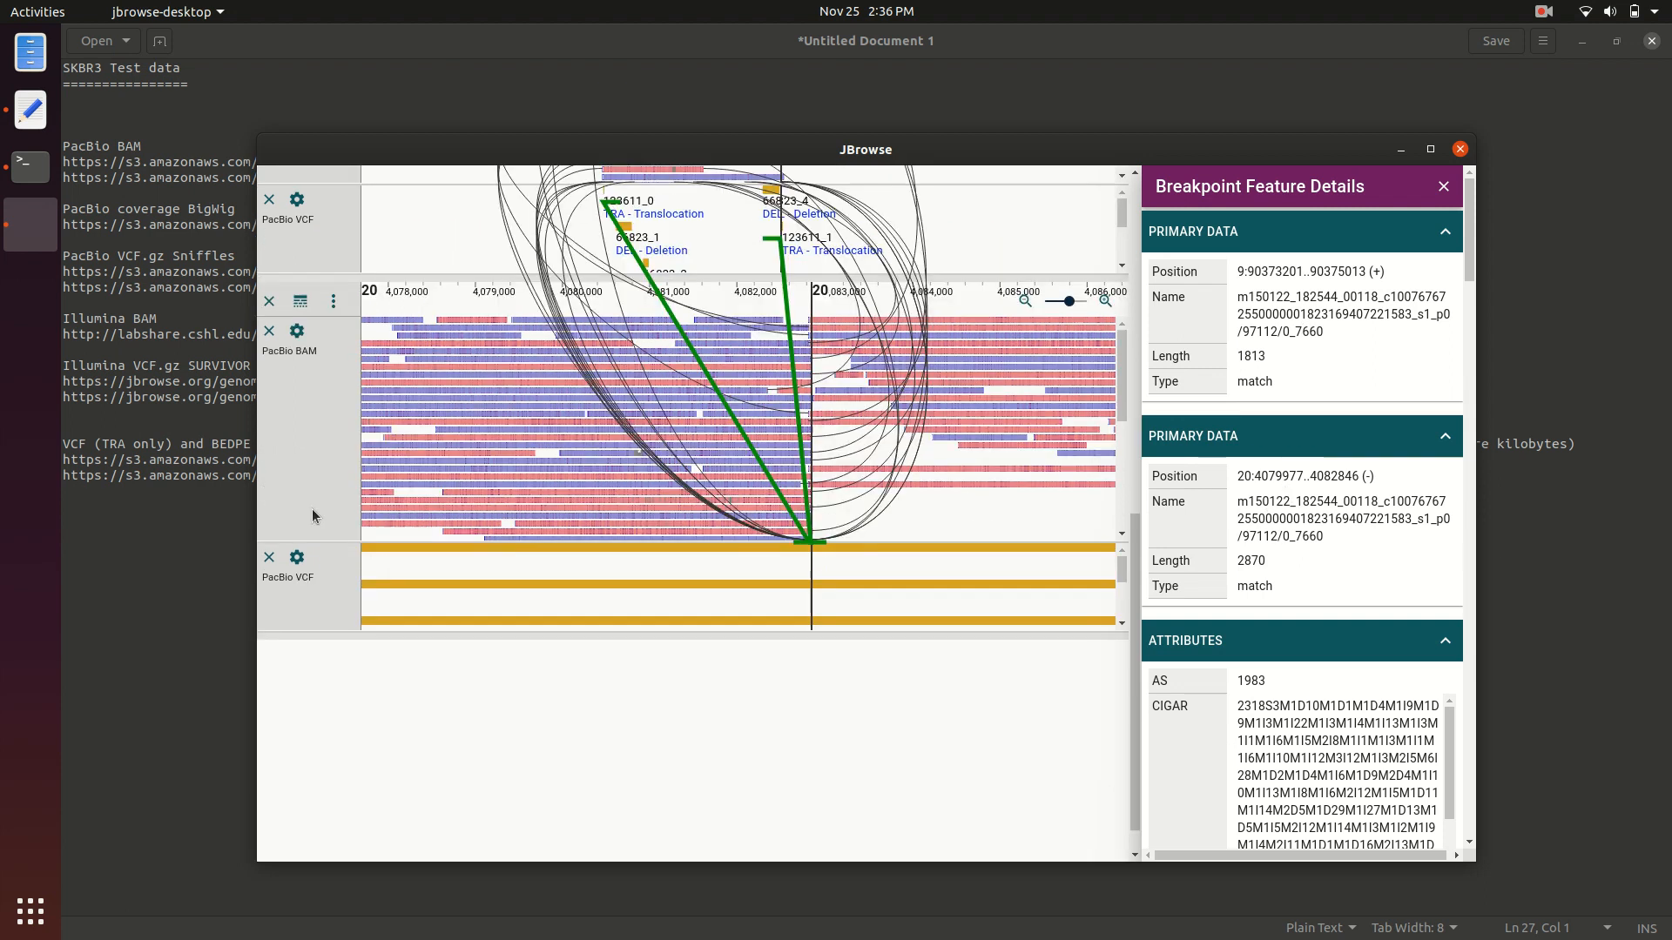
scroll(313, 516, up, 2)
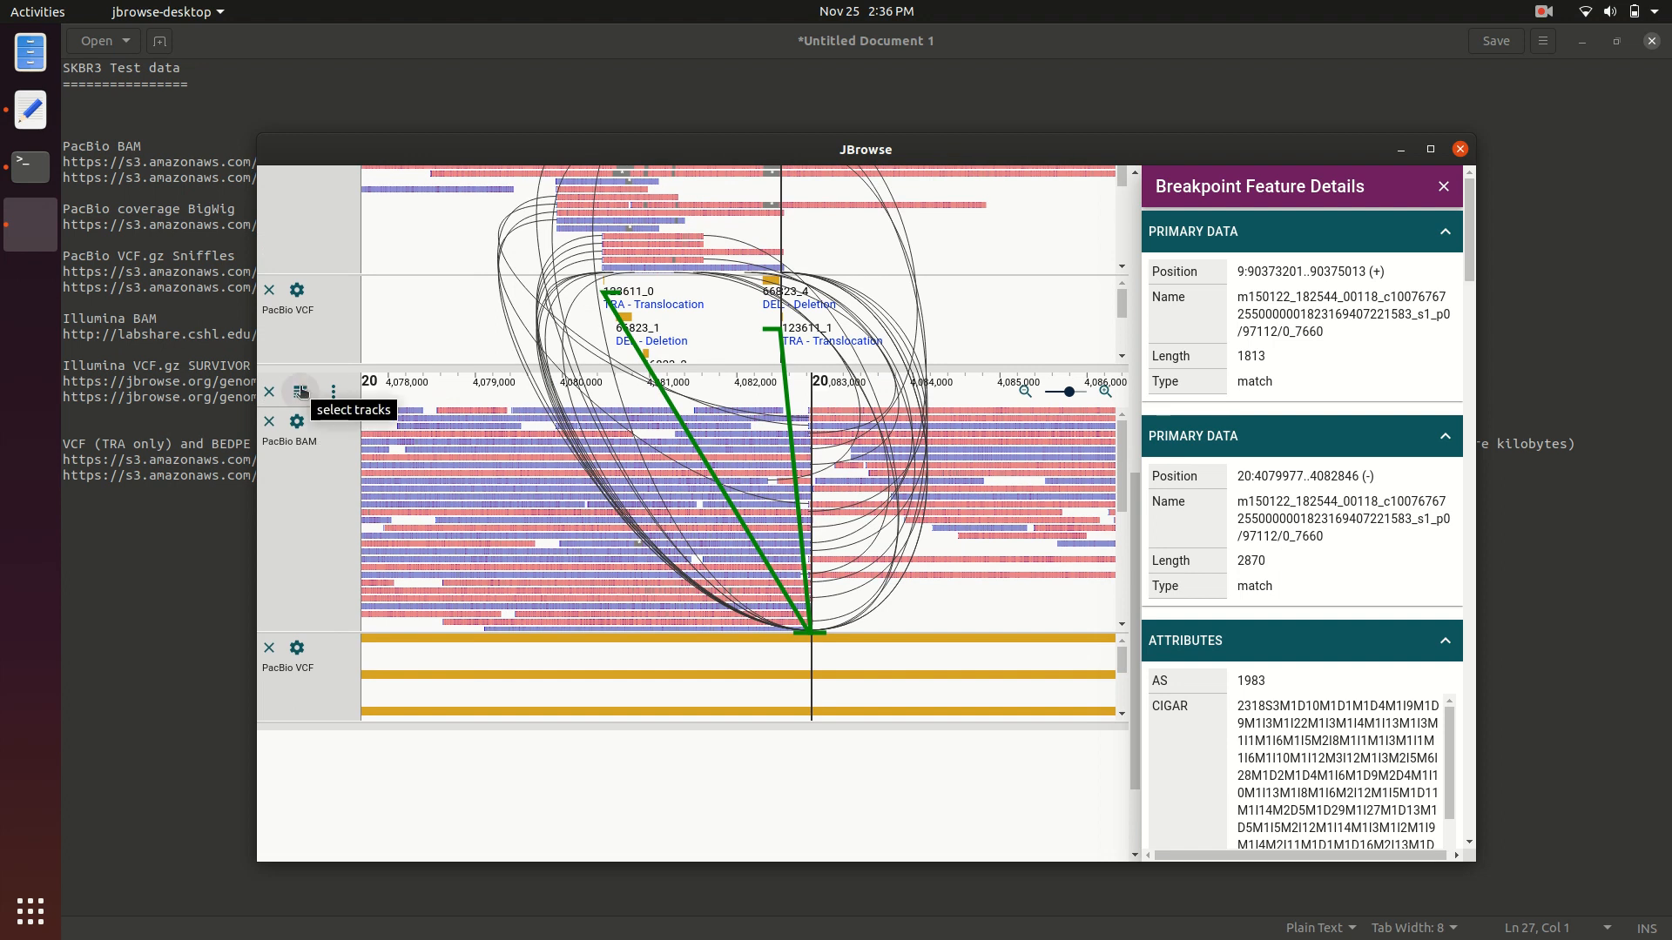
scroll(303, 418, up, 4)
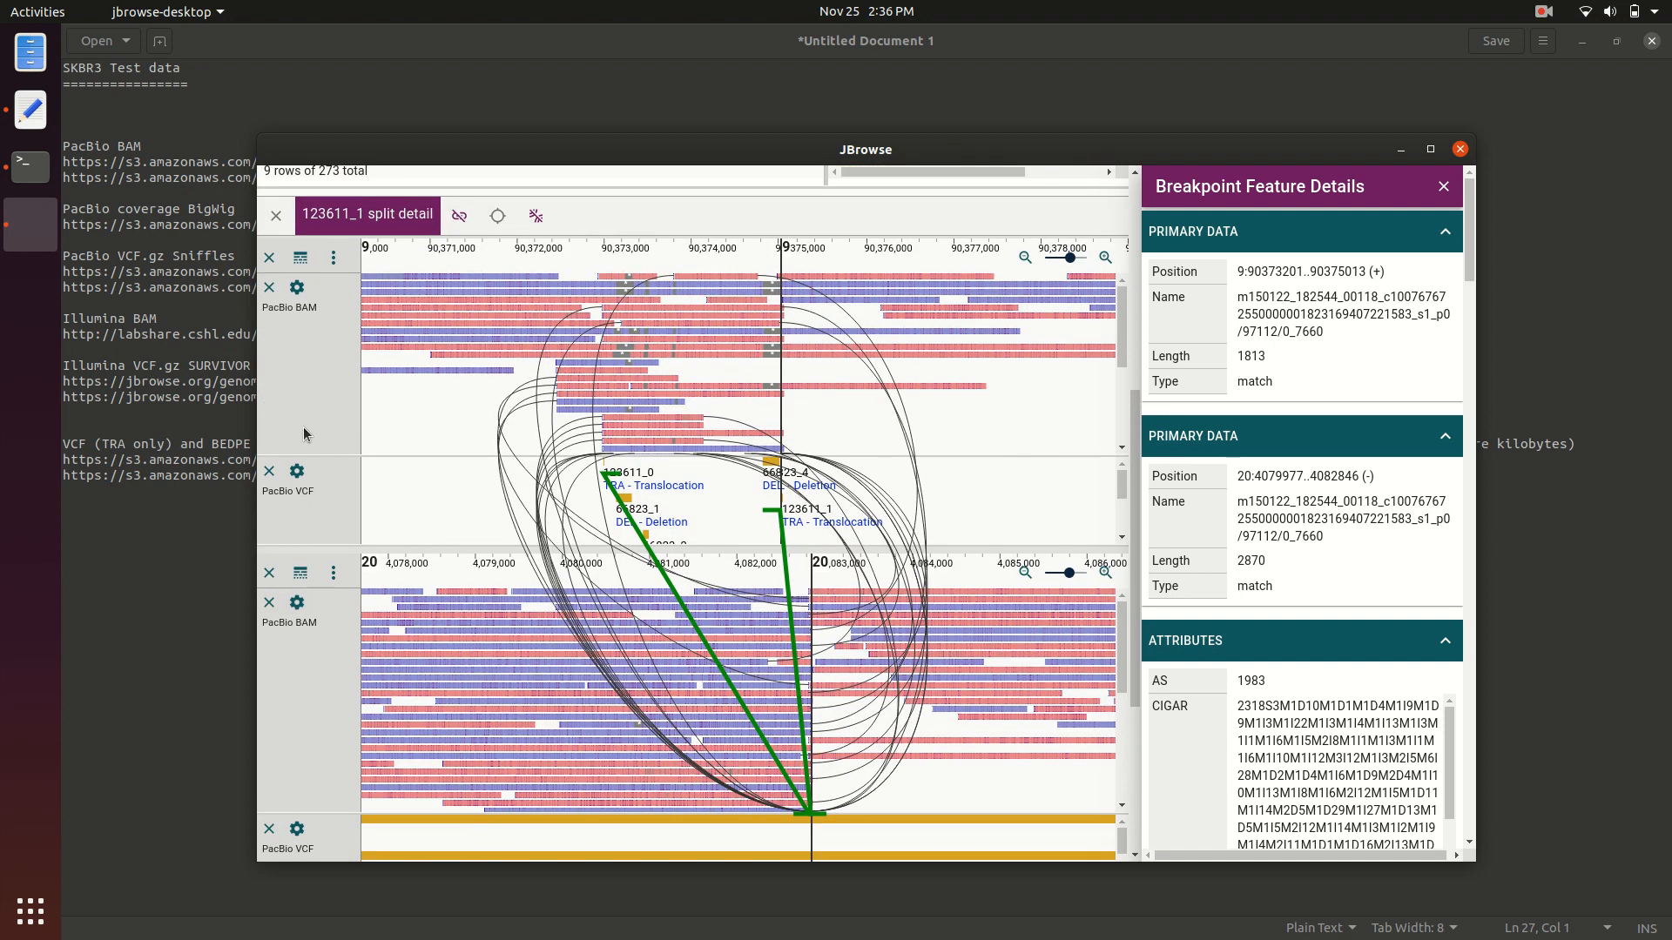
click(303, 261)
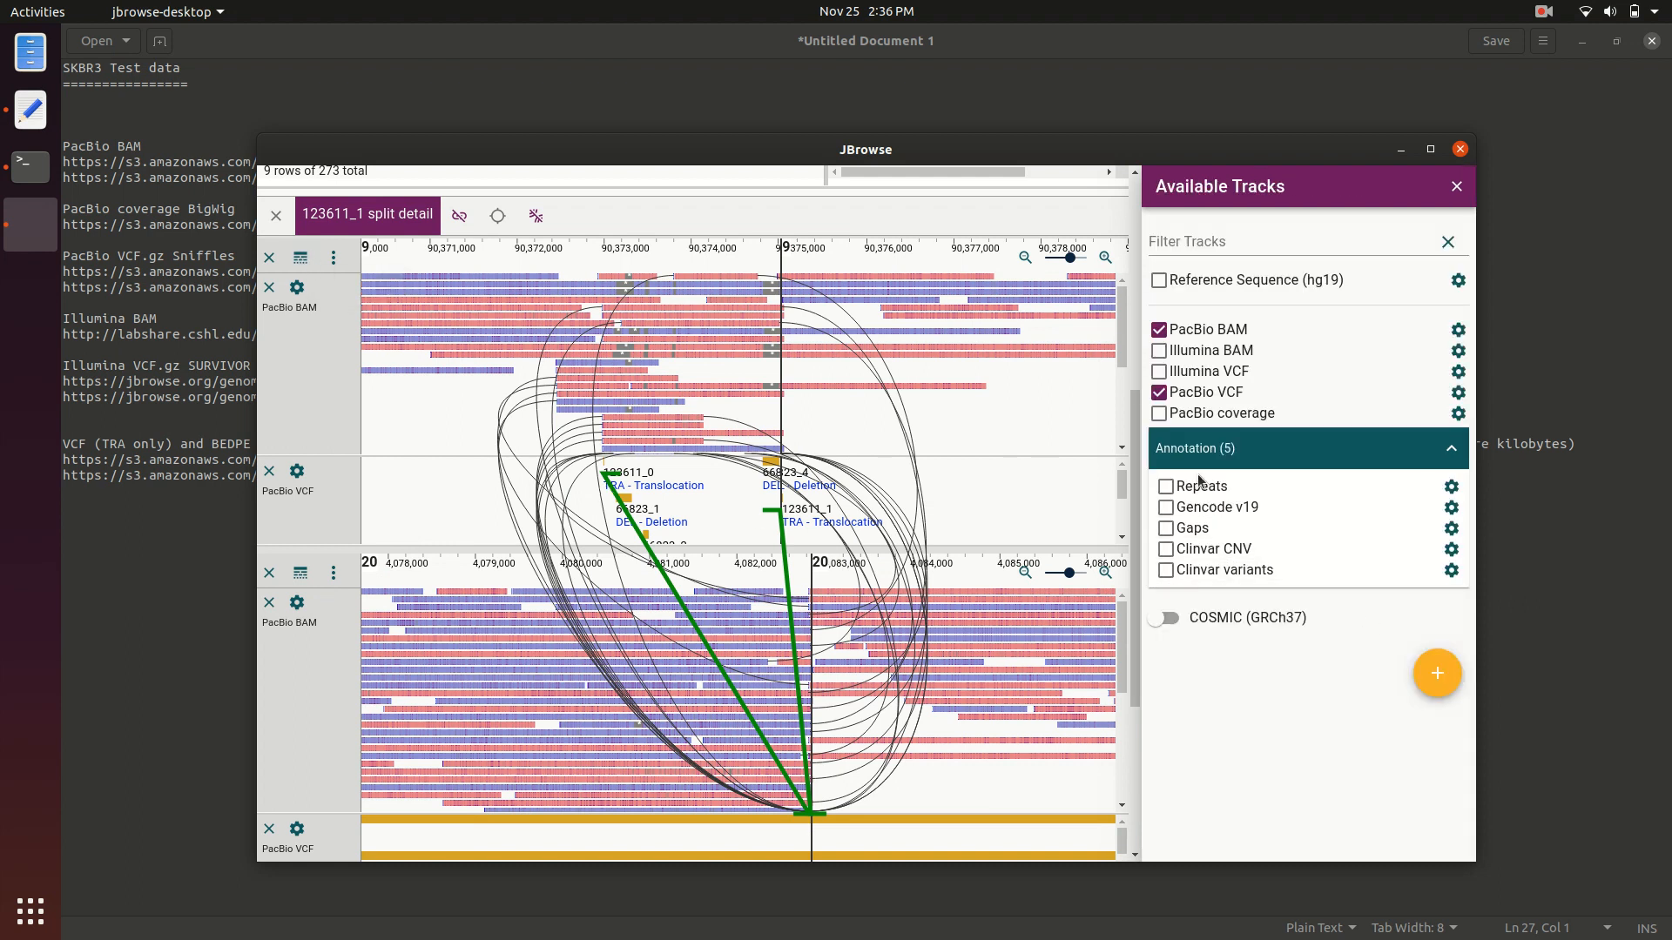
click(1242, 488)
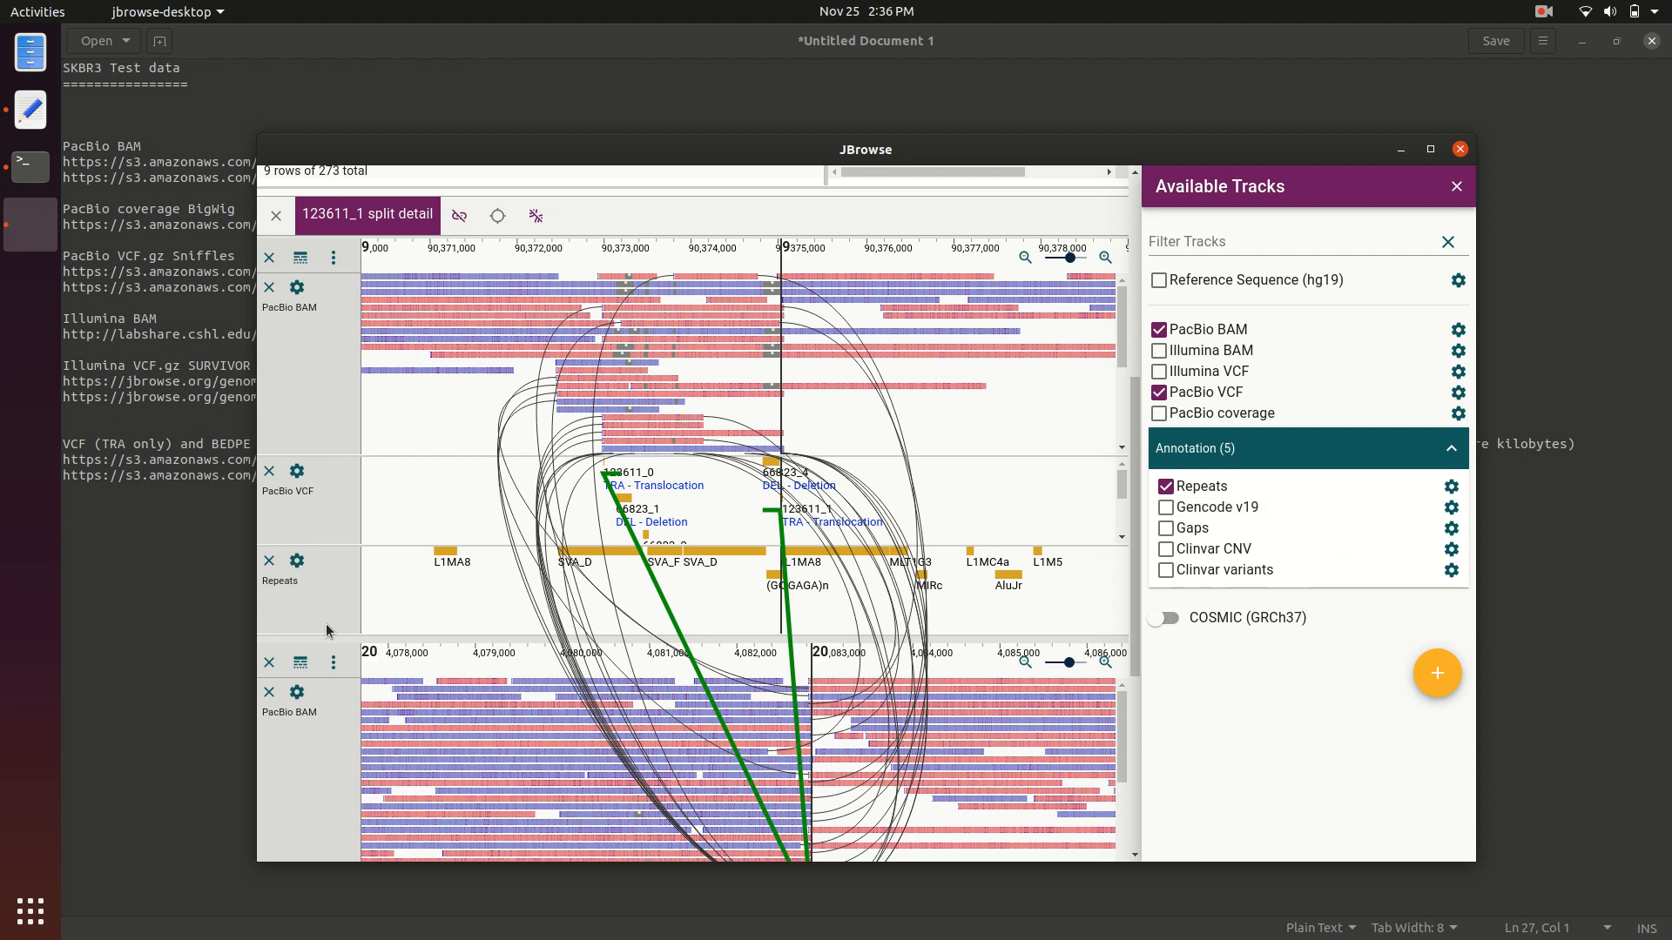
- Turn on the COSMIC (GRCh37) connection and add its Cosmic Genes track to the chromosome 9 view
scroll(326, 623, down, 3)
scroll(325, 624, up, 5)
scroll(325, 623, down, 1)
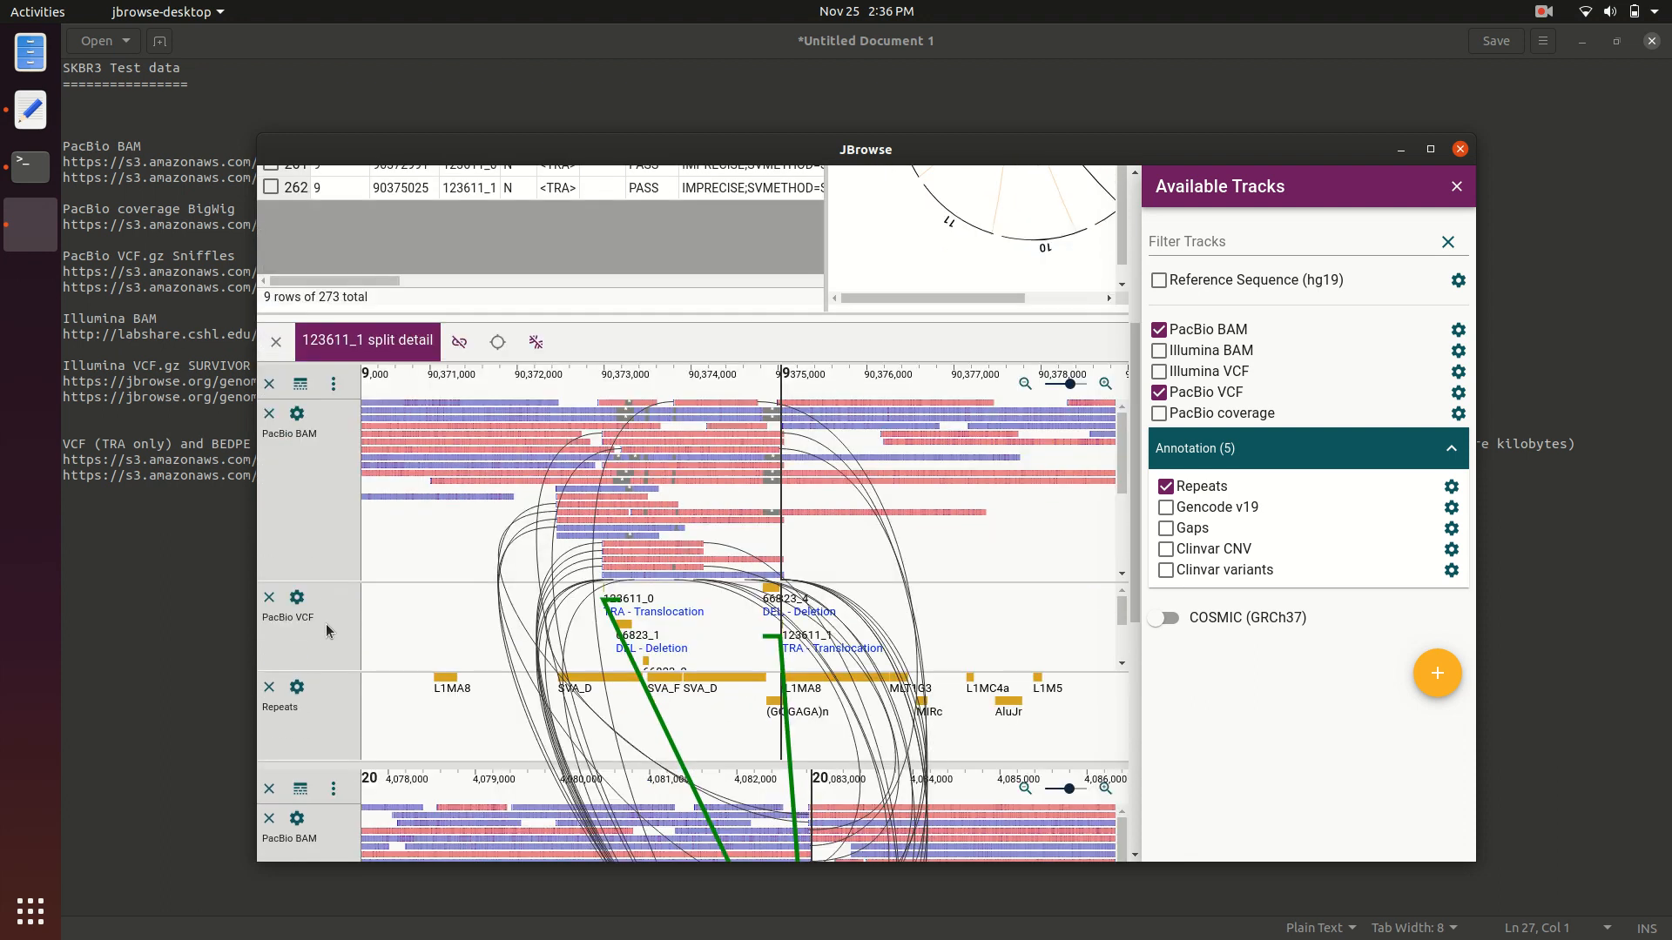
scroll(325, 623, down, 4)
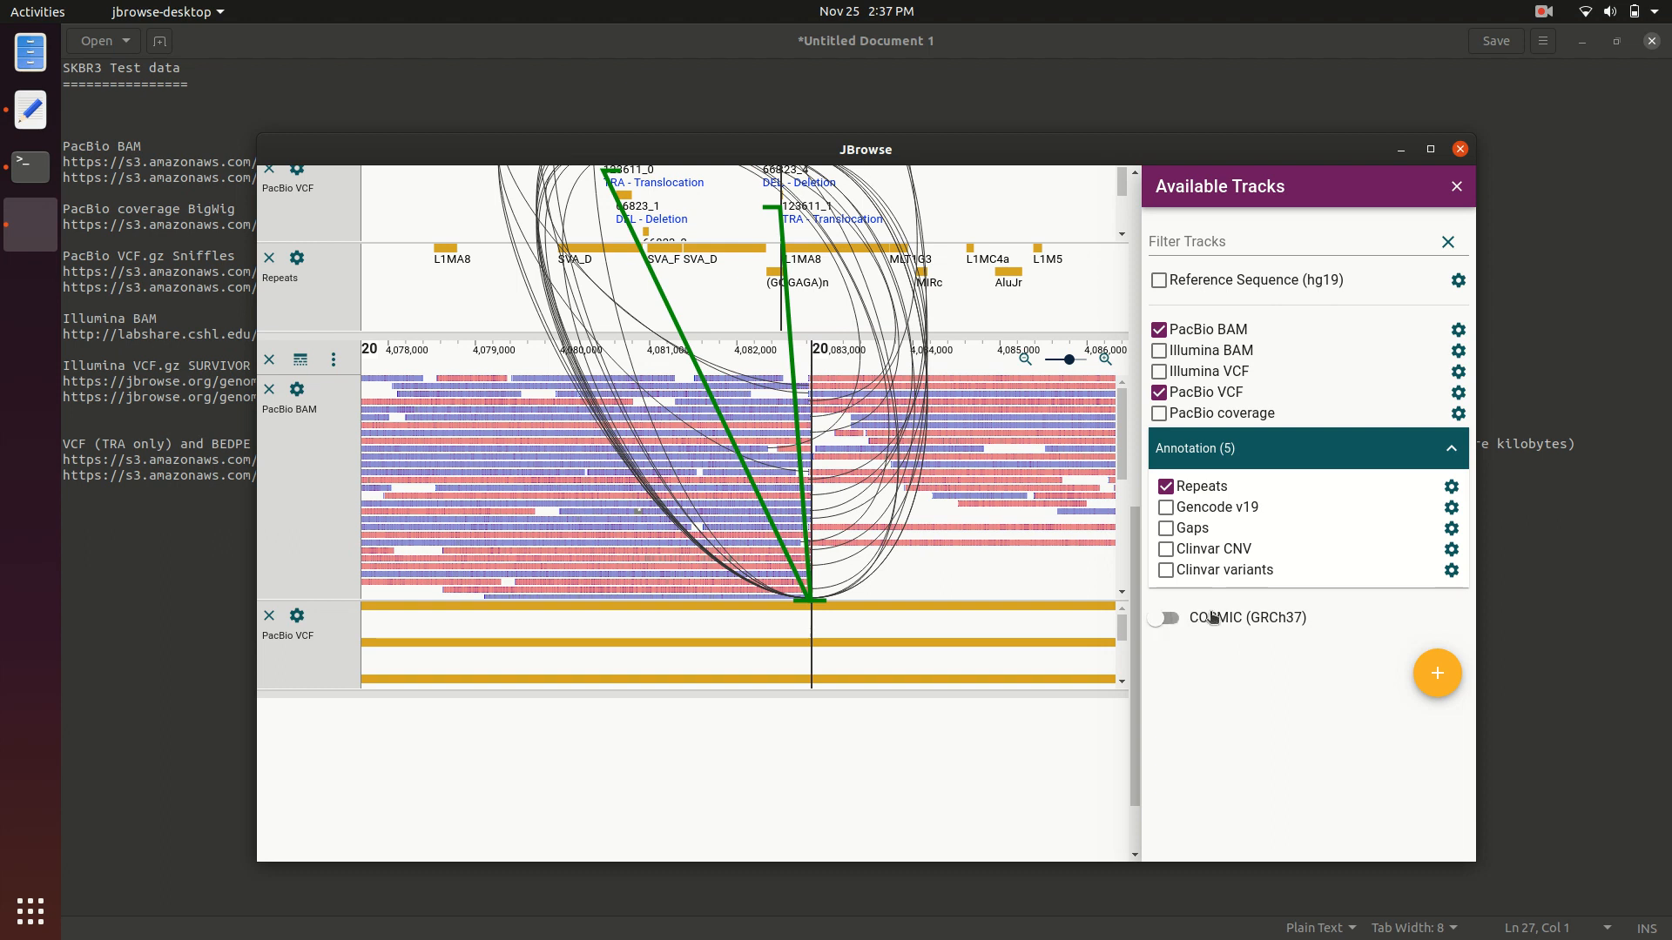
click(1258, 625)
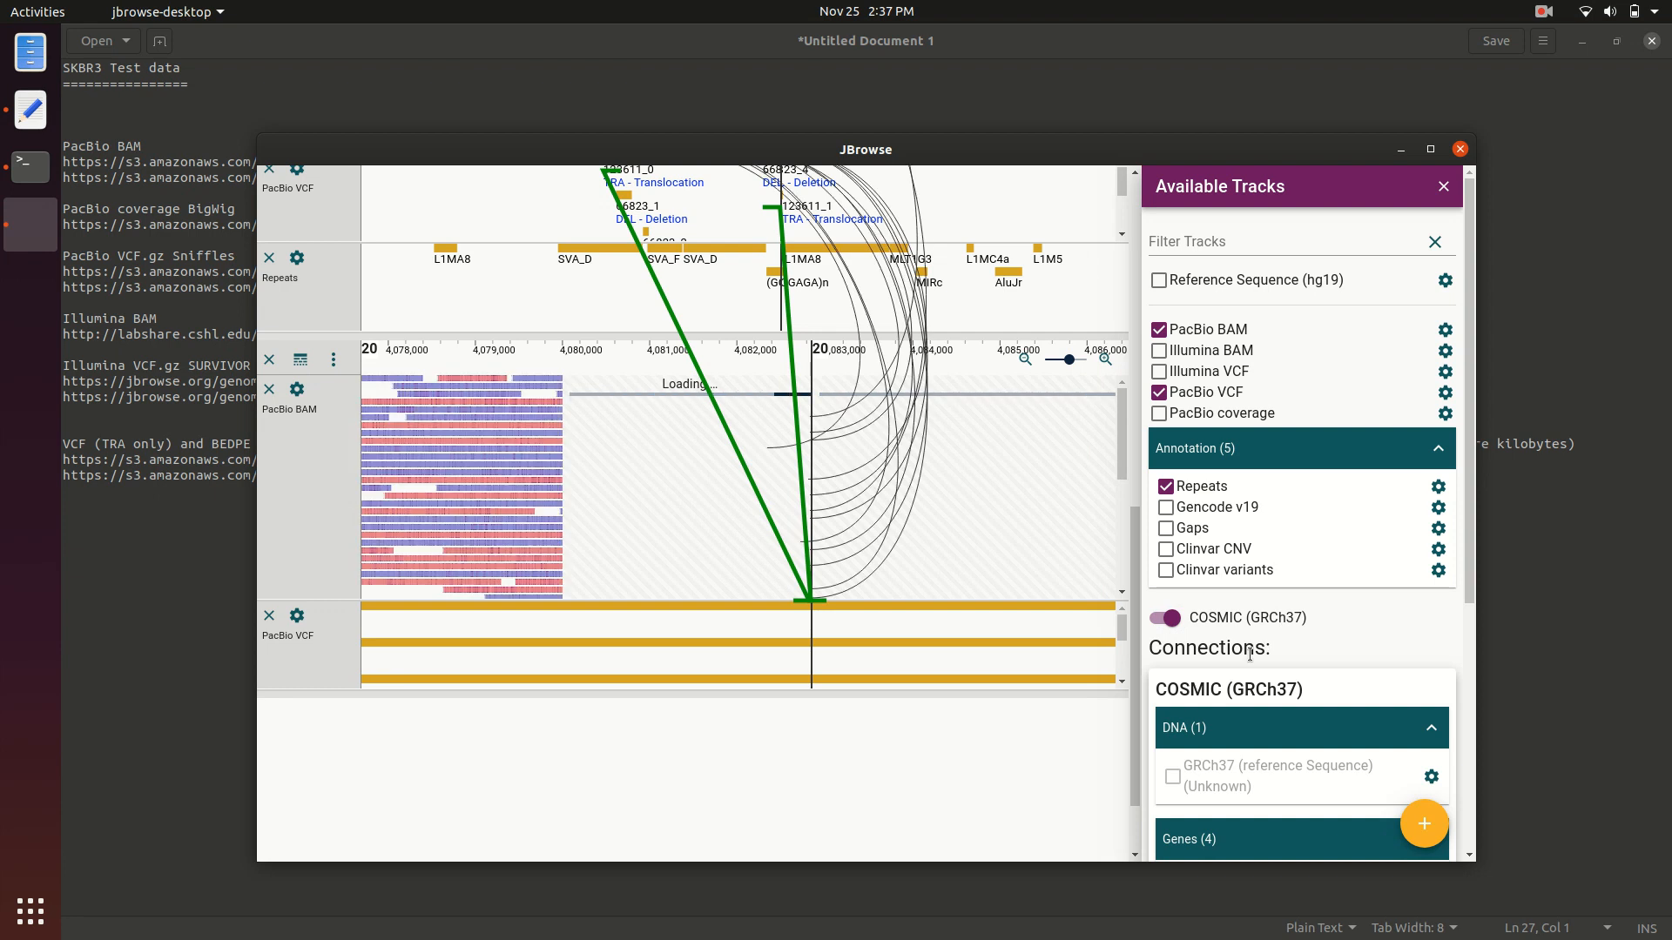
scroll(1271, 636, down, 5)
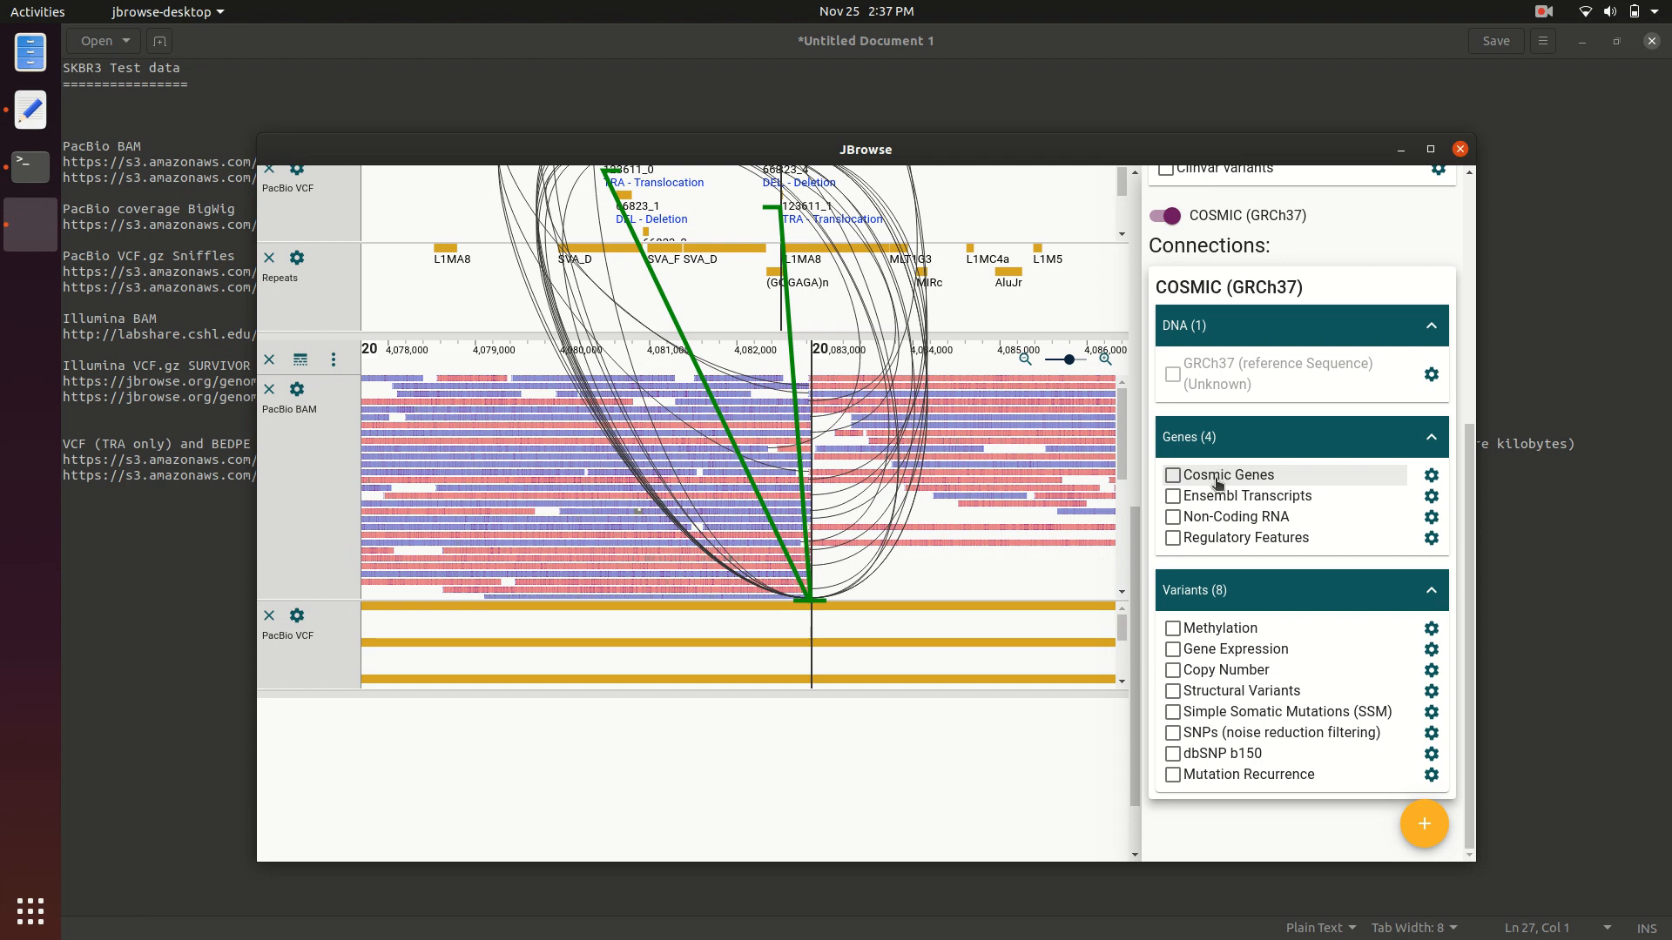
click(1217, 481)
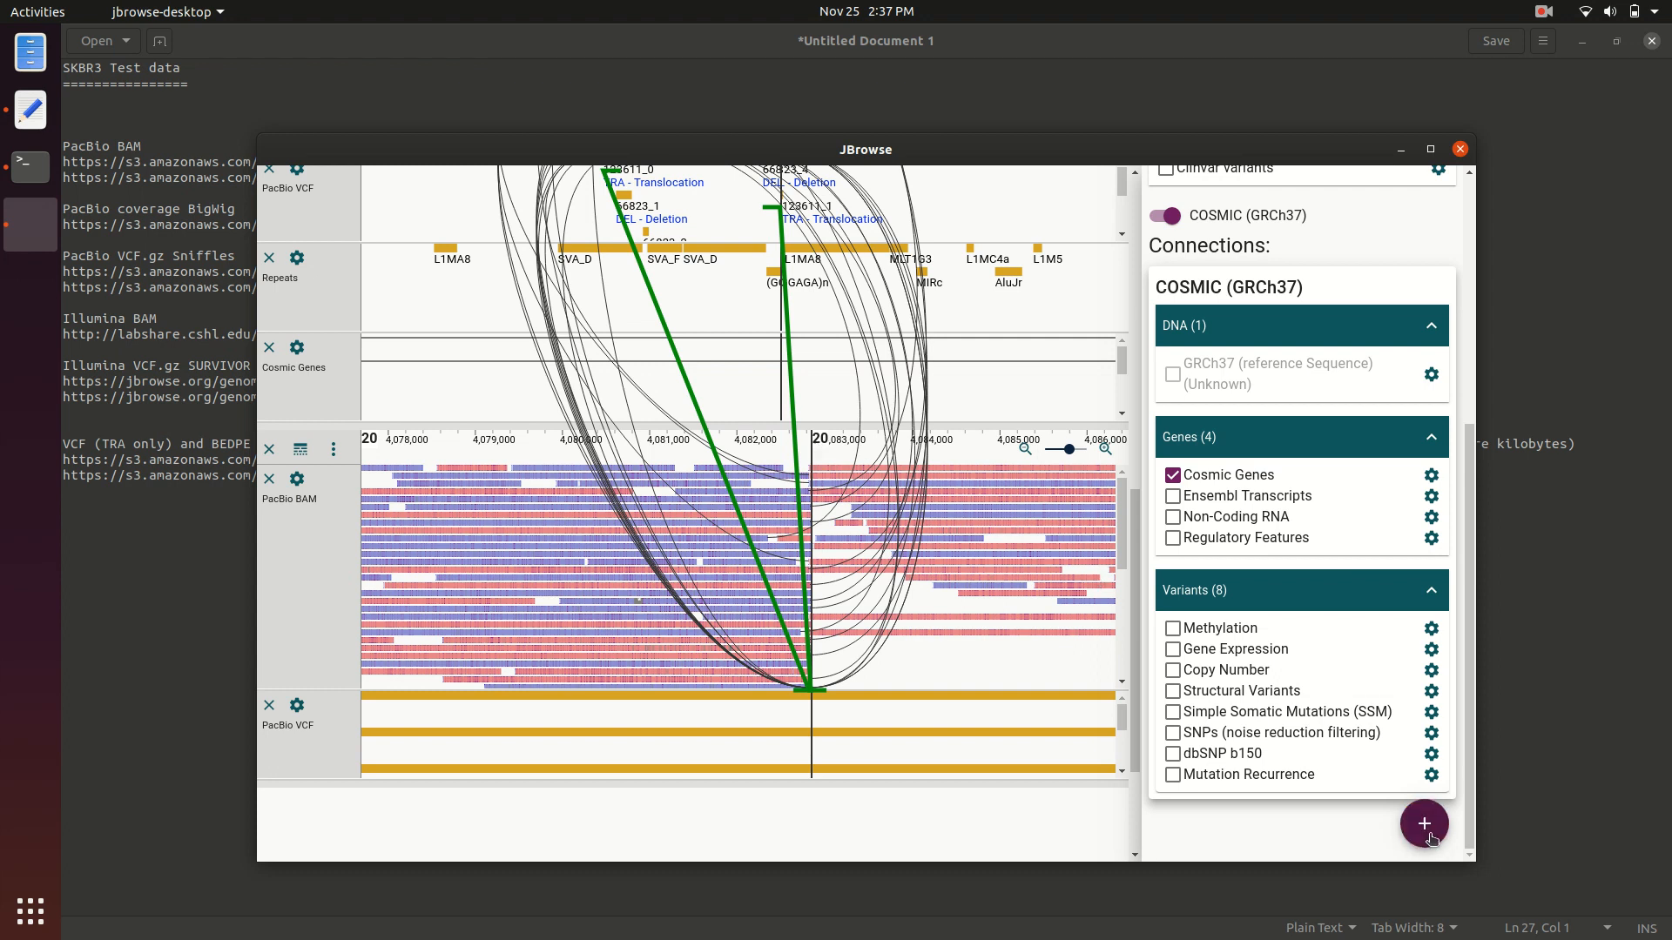
- Start adding a connection for the Human (hg19) dataset with The Track Hub Registry as its connection type
click(1402, 794)
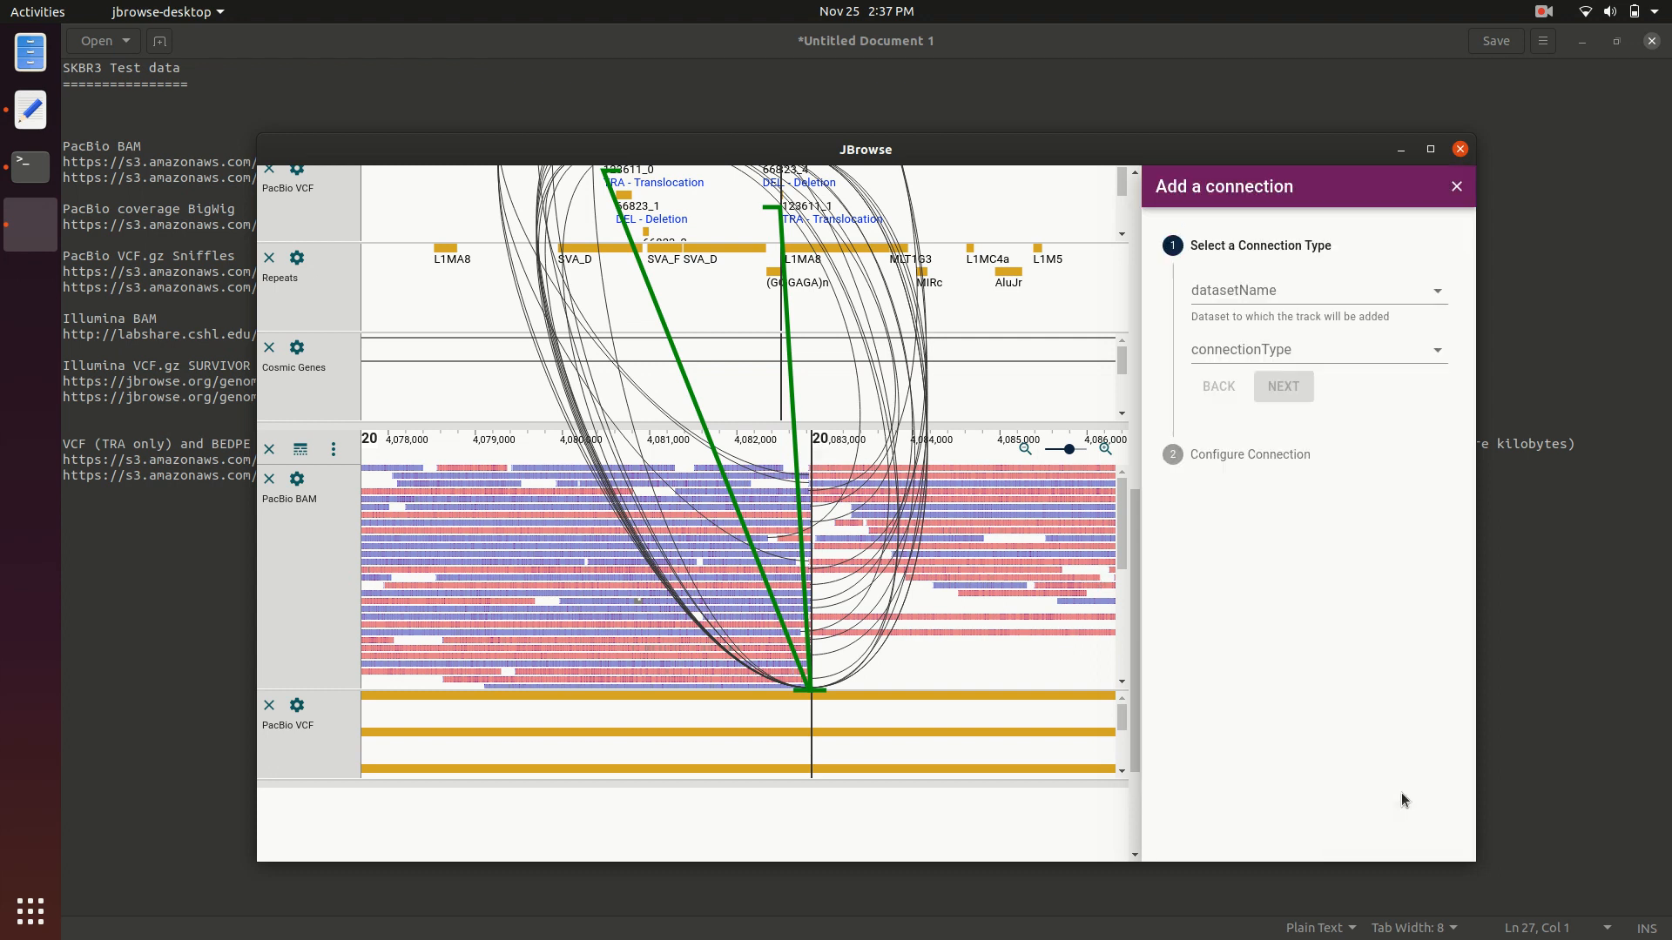
click(1271, 291)
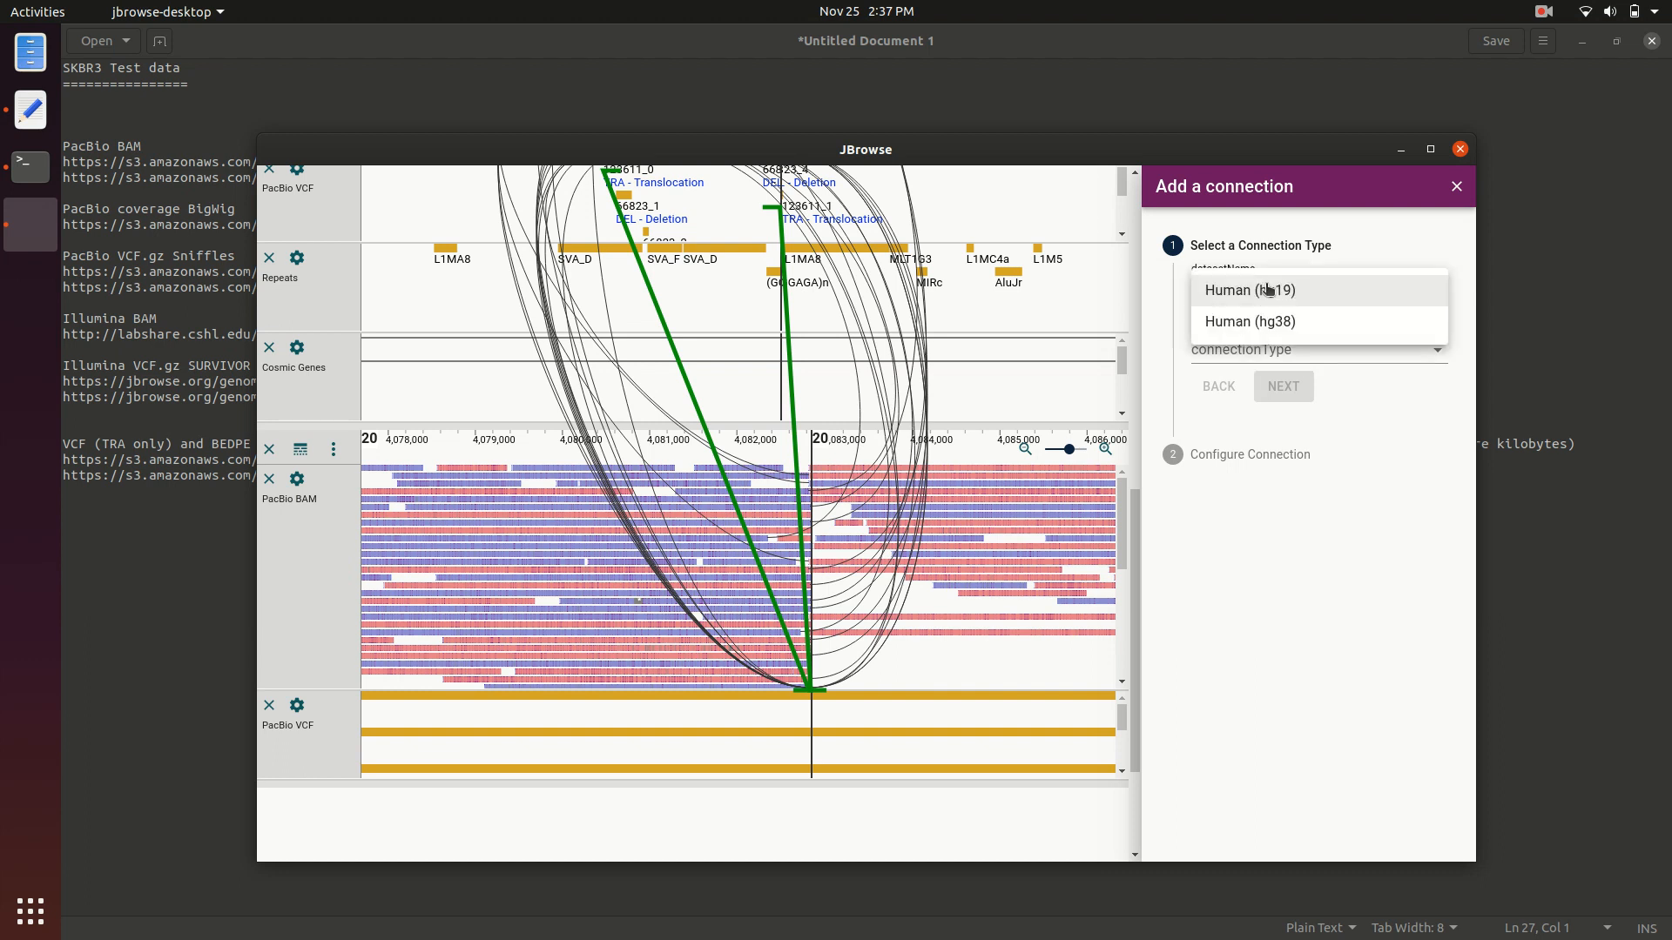
click(1271, 293)
click(1258, 350)
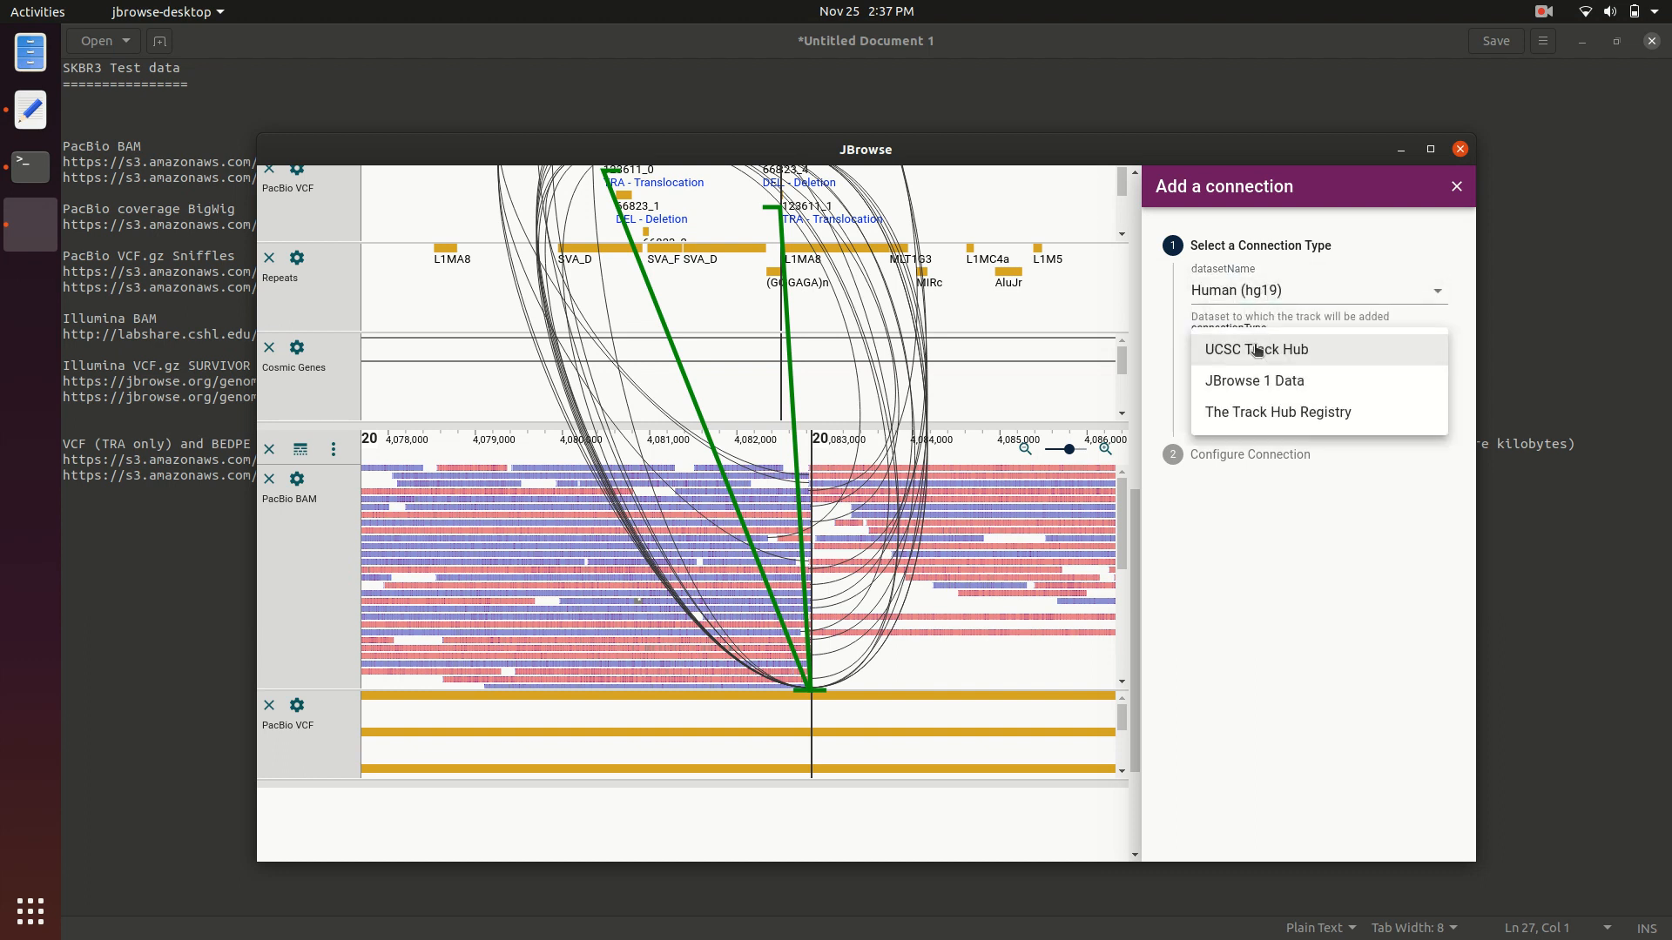
click(1287, 415)
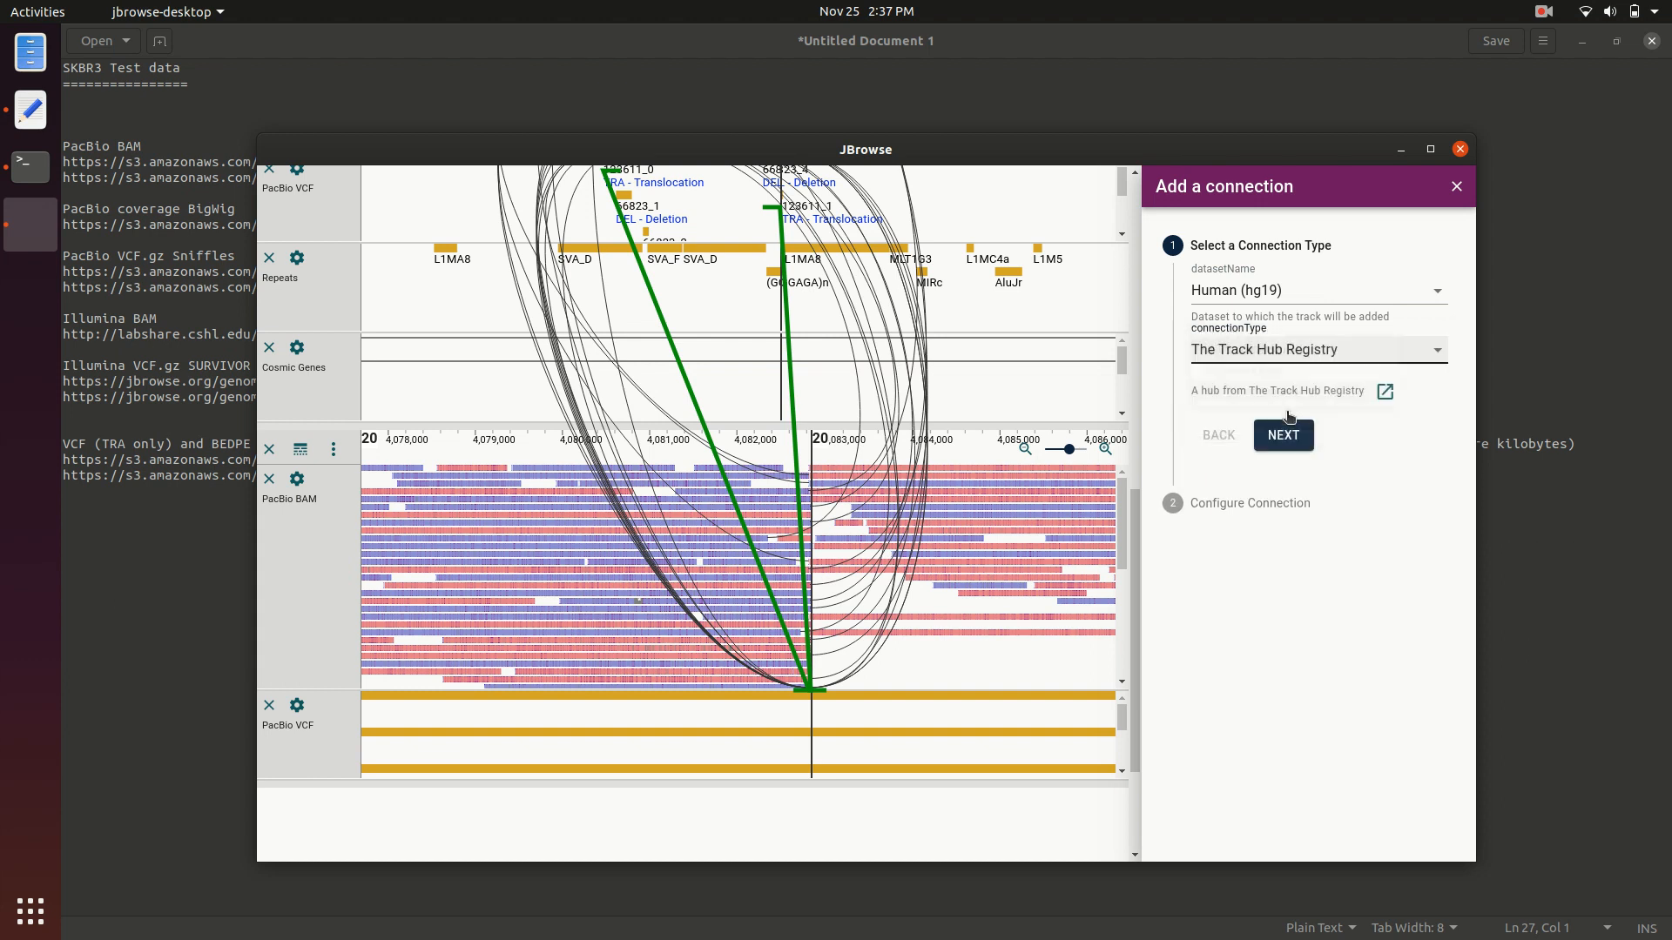
click(1293, 433)
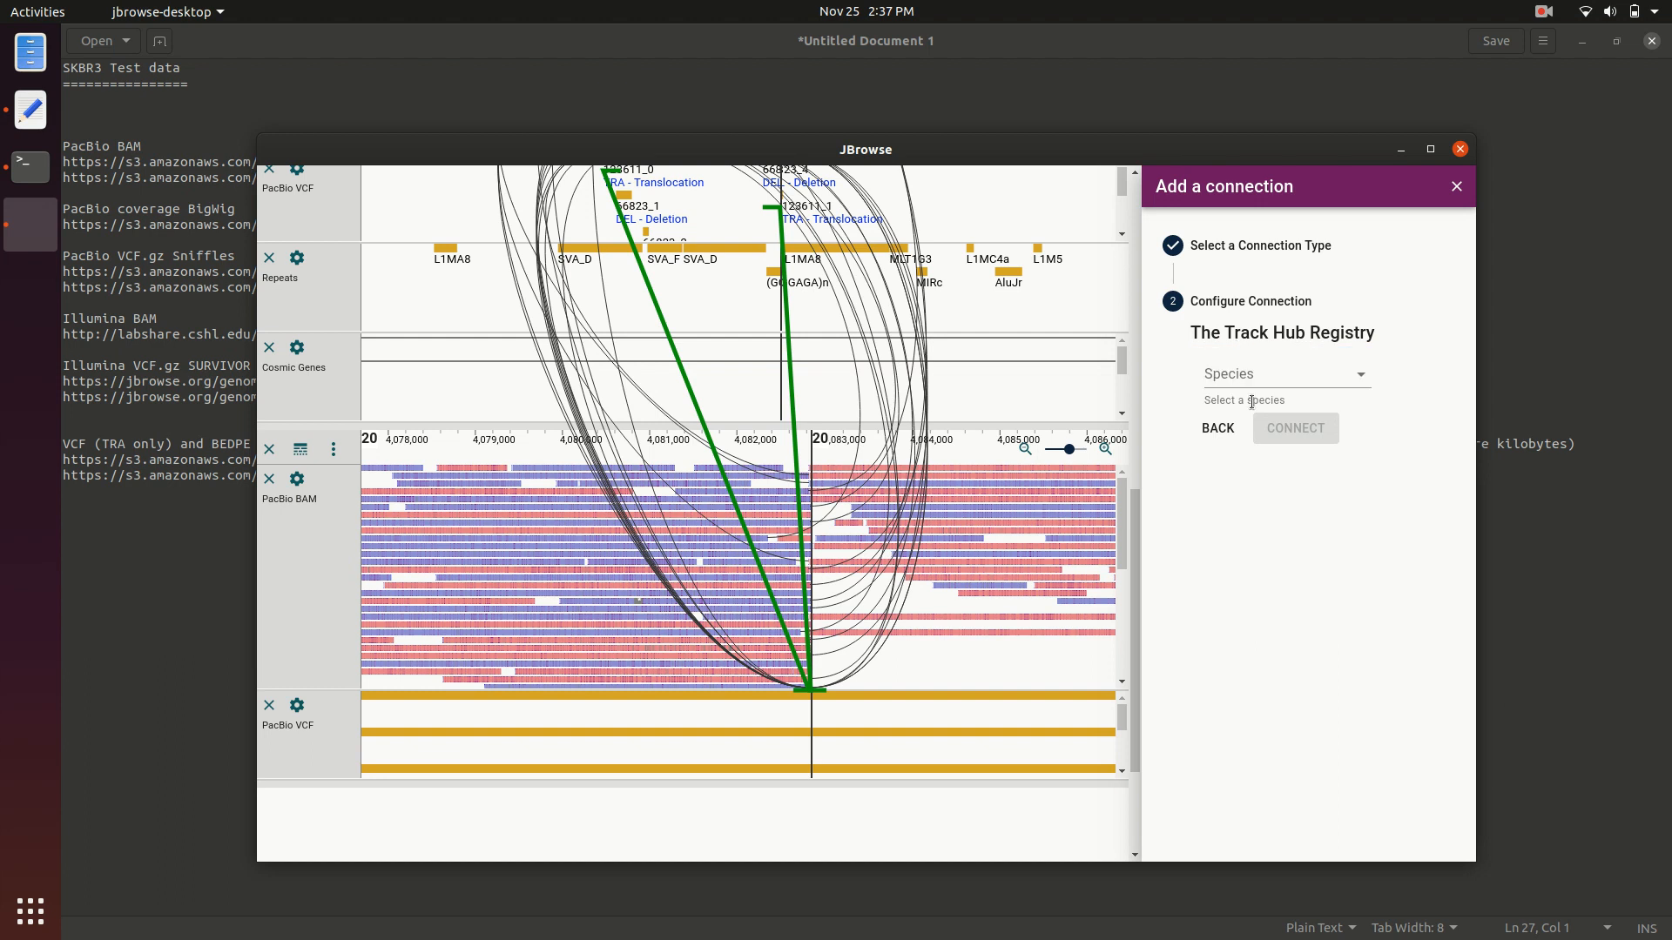
- Configure the registry connection with species Homo sapiens and assembly GRCh37 (hg19), and connect the PhyloCSF hub
click(1267, 376)
click(1269, 380)
click(1285, 439)
click(1285, 435)
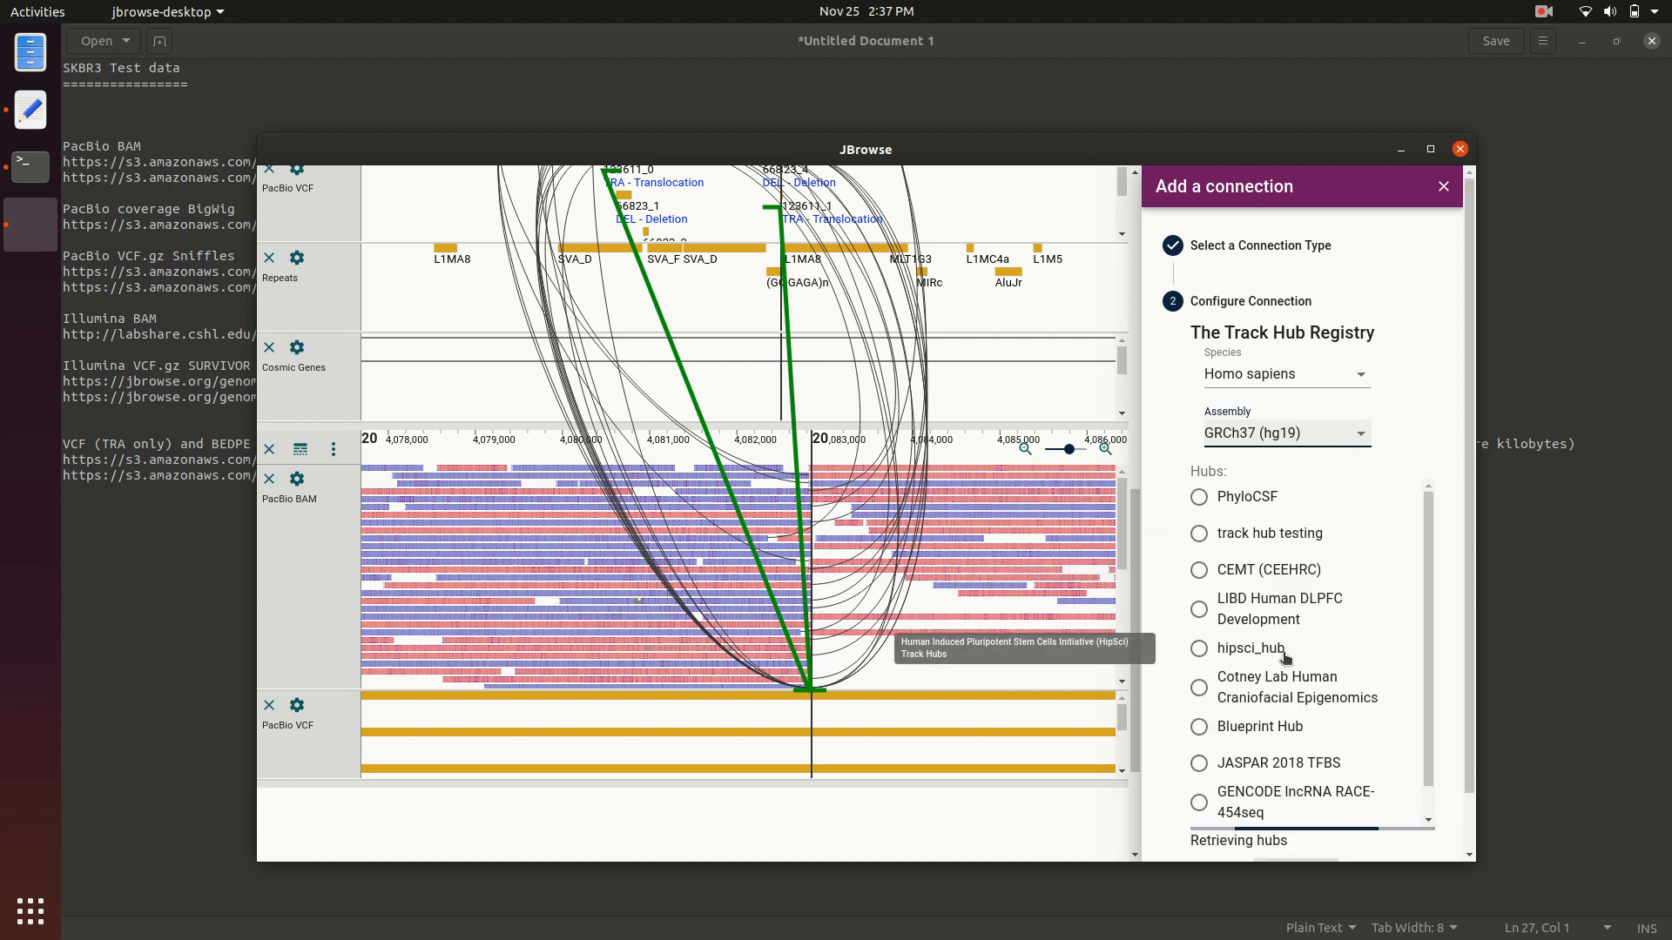
click(1247, 503)
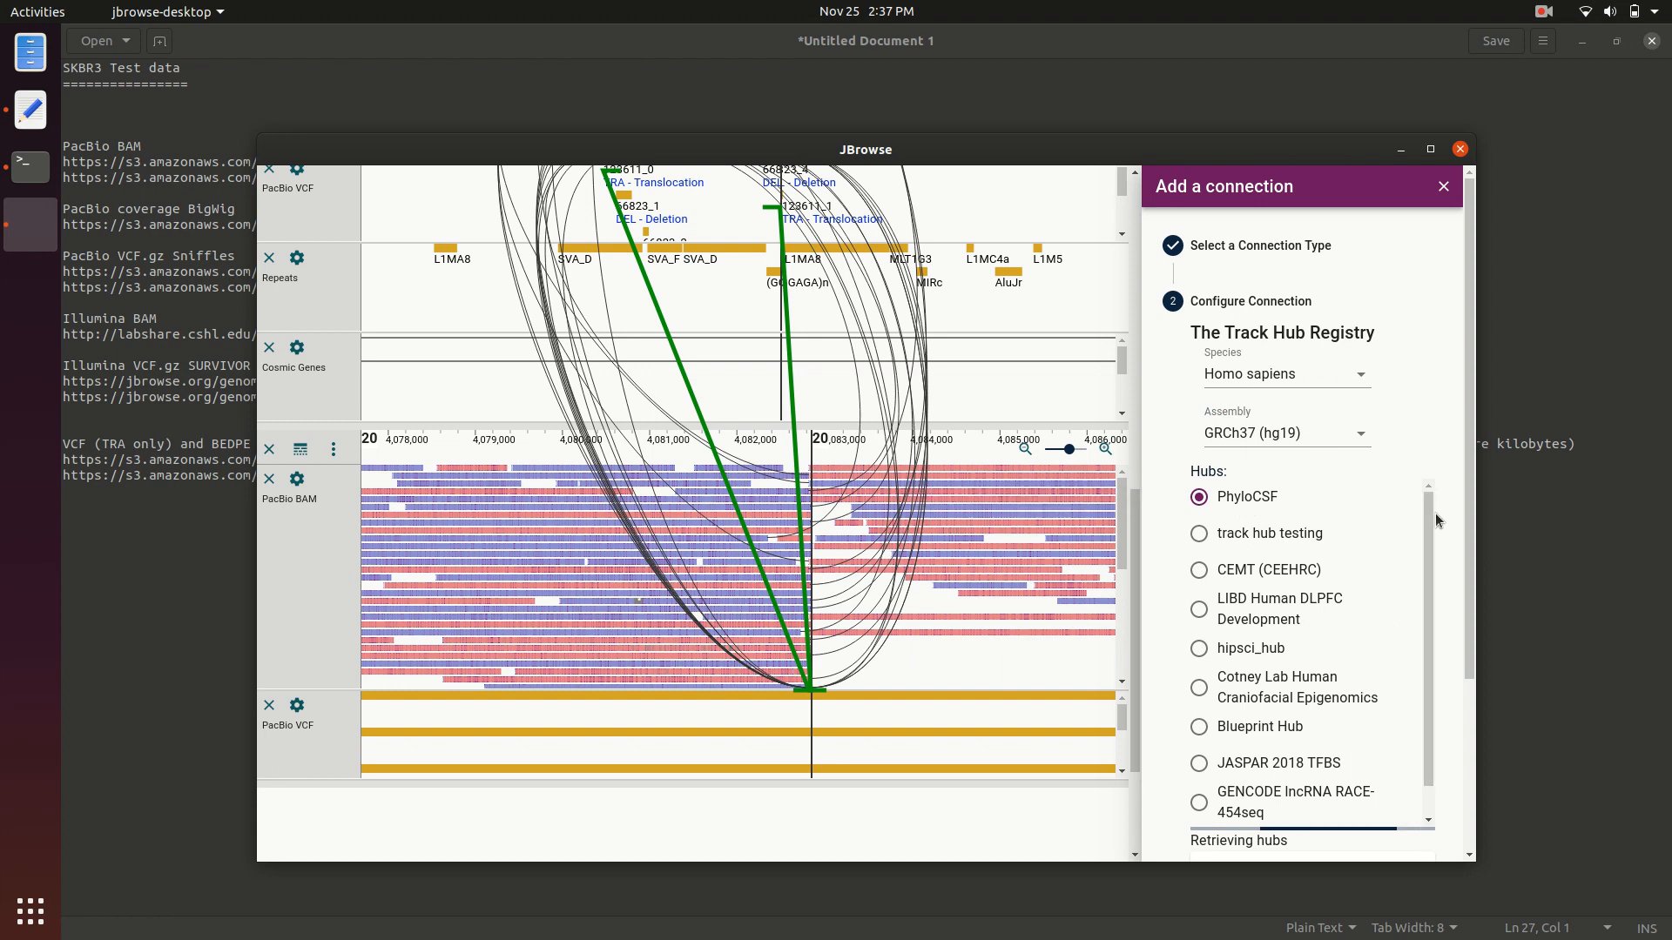
scroll(1442, 517, down, 3)
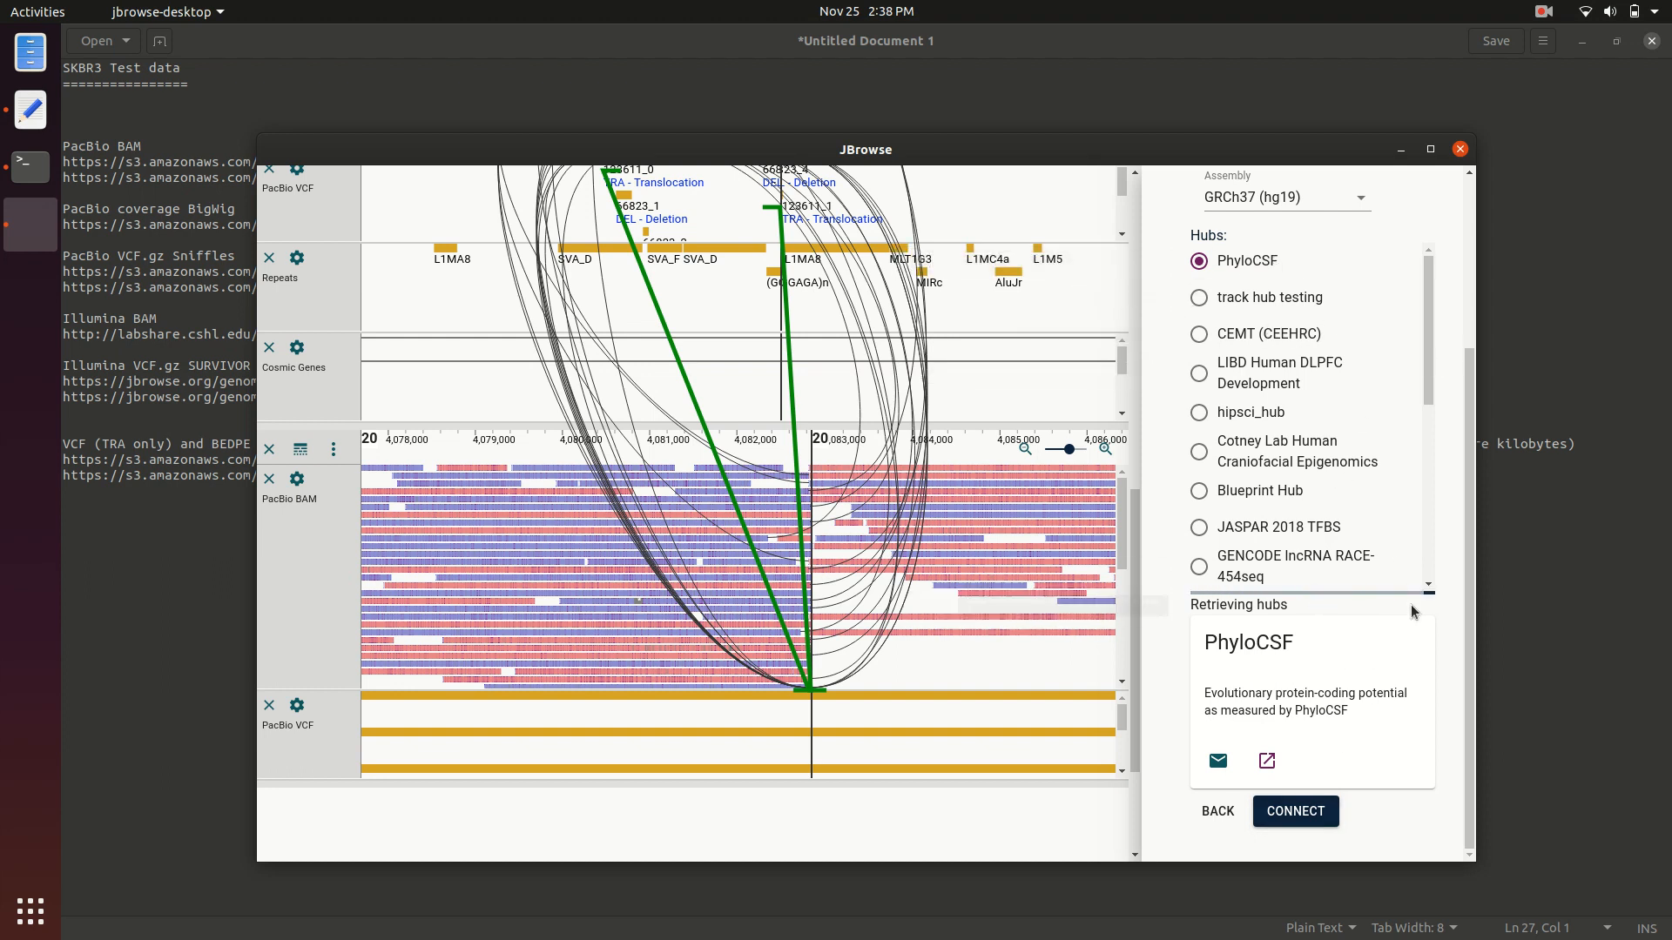
click(1300, 811)
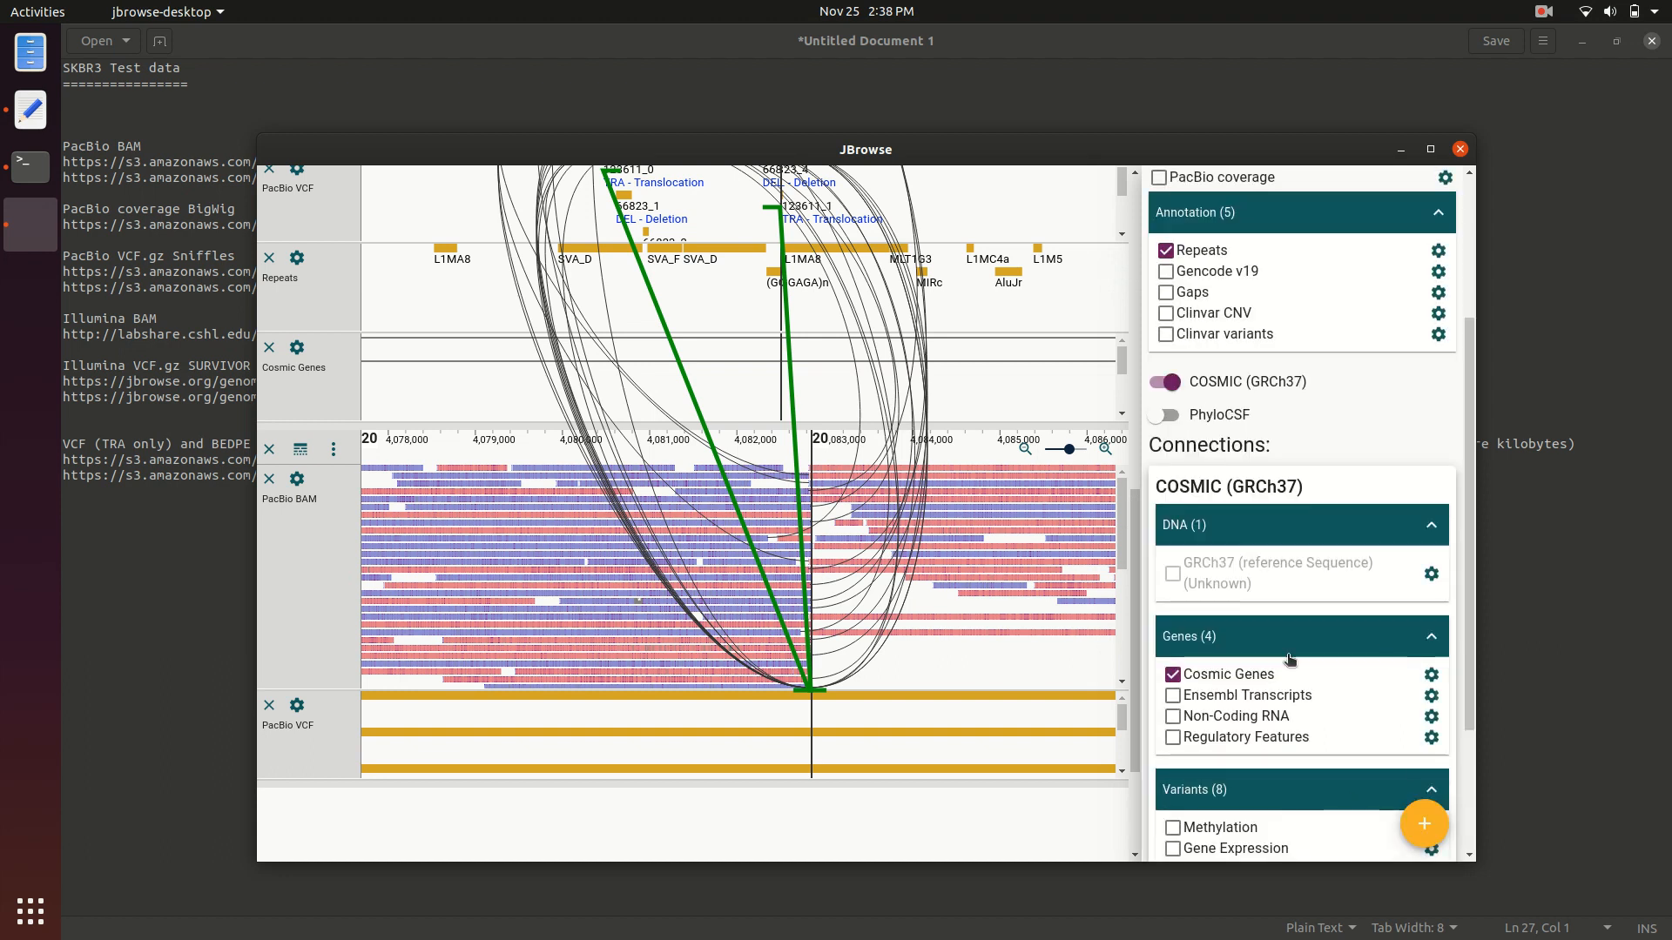
- Turn on the PhyloCSF connection and add its smoothed PhyloCSF+0 track to the chromosome 9 view
scroll(1289, 659, down, 3)
scroll(1310, 554, up, 3)
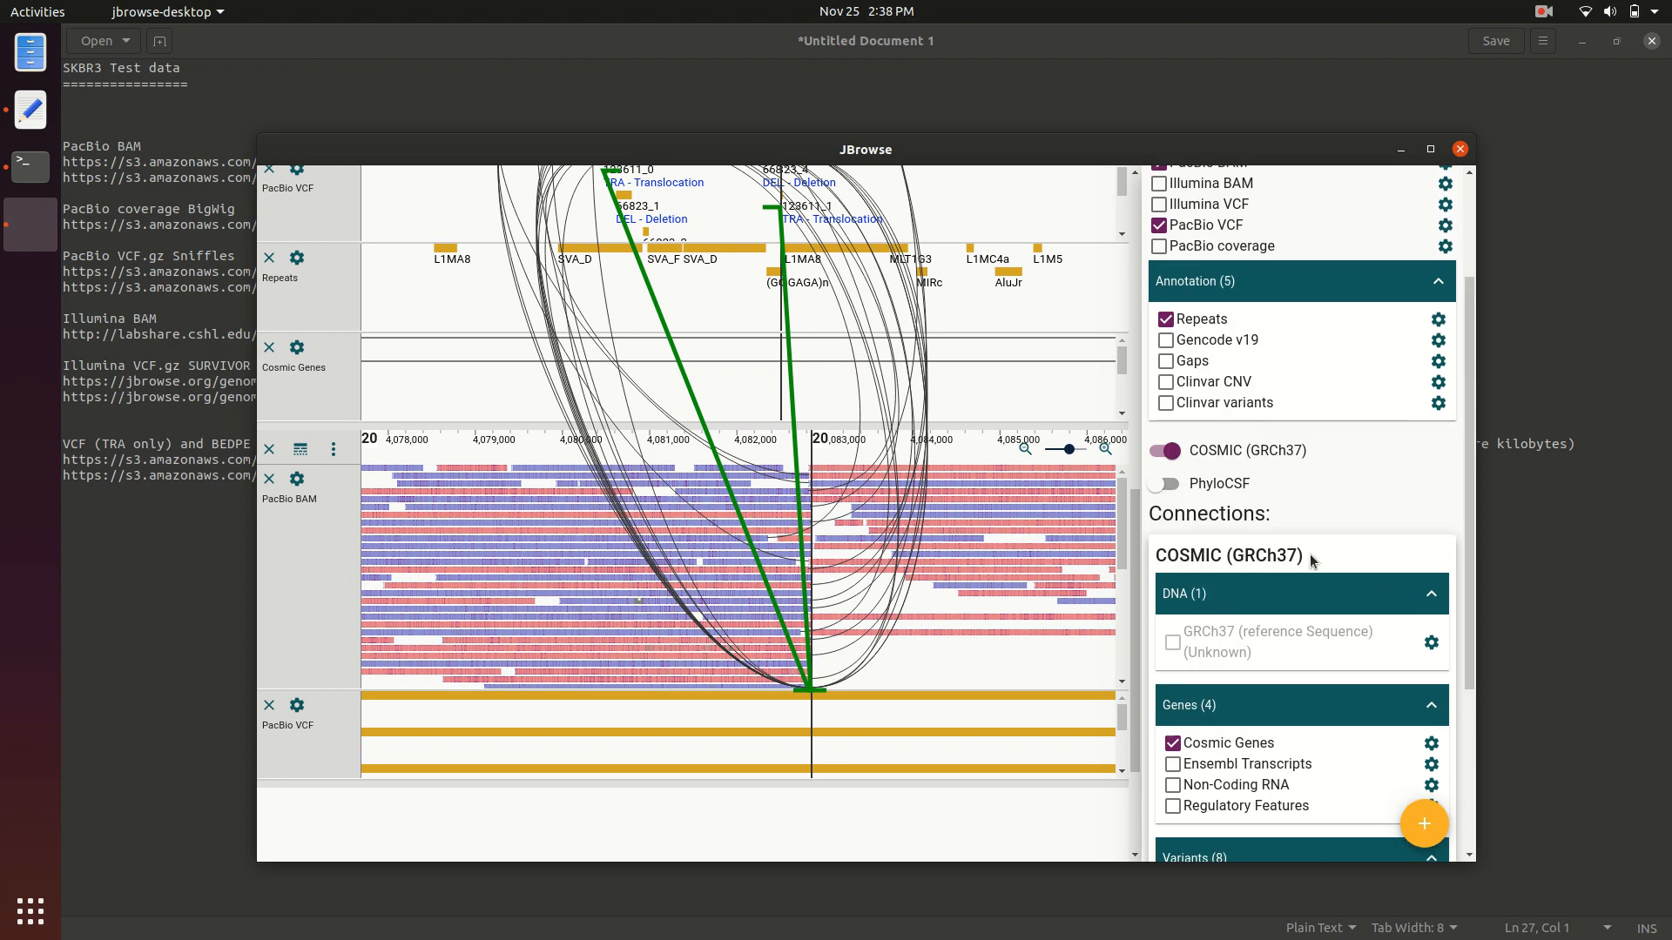
click(1154, 492)
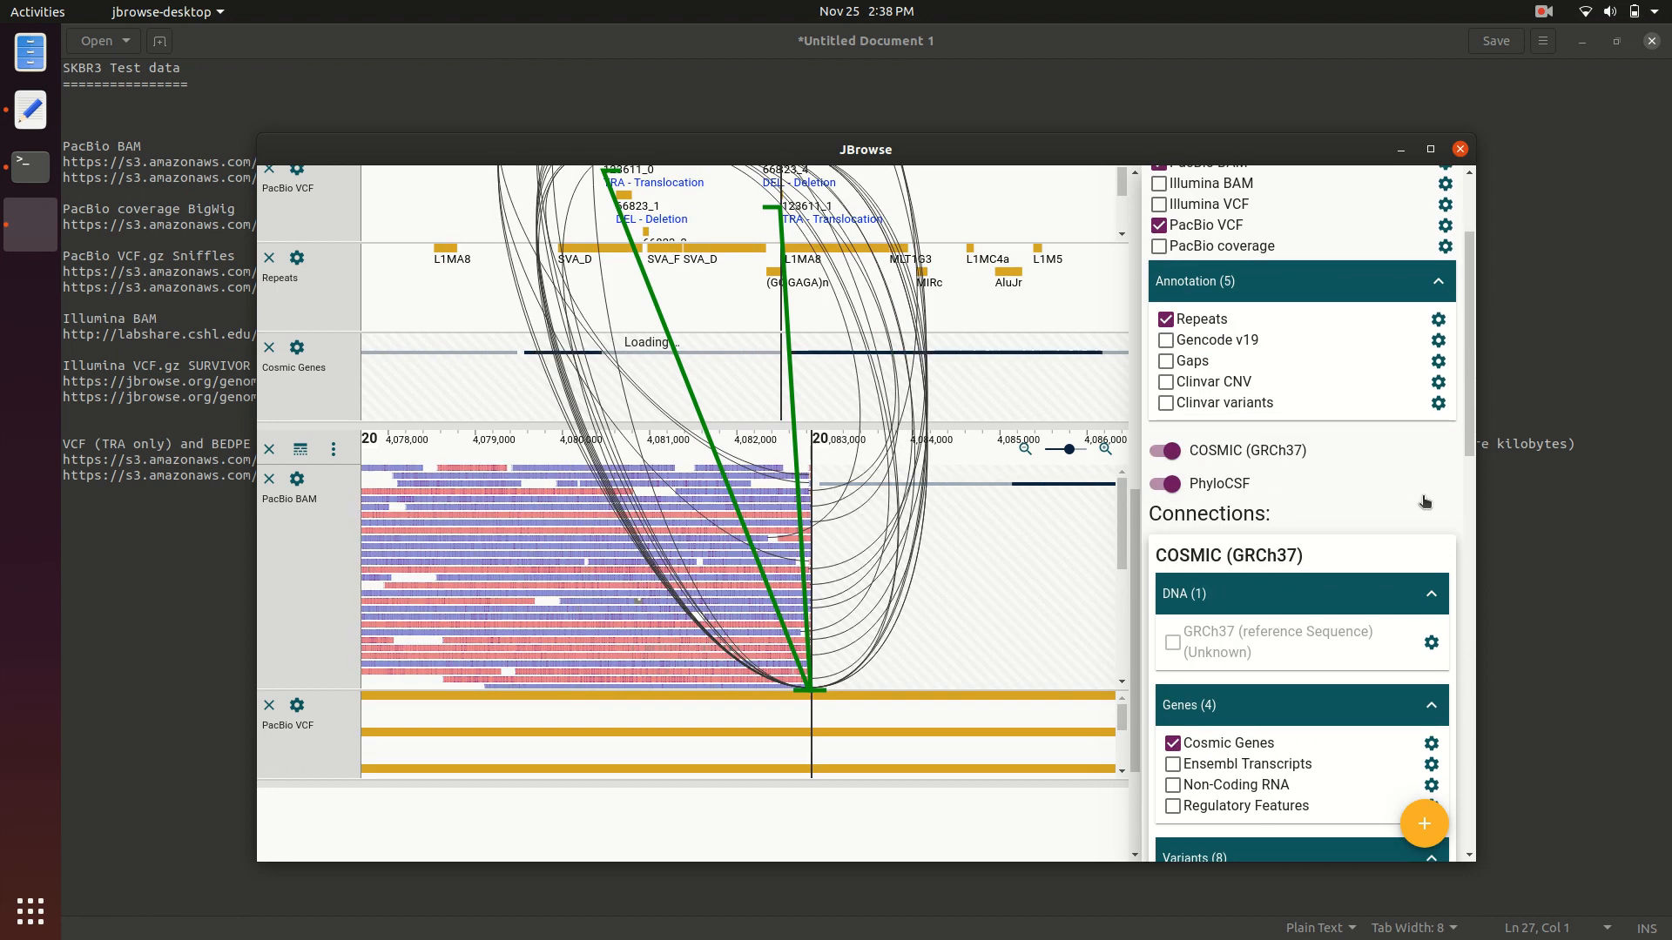
scroll(1425, 501, down, 10)
scroll(1424, 502, up, 3)
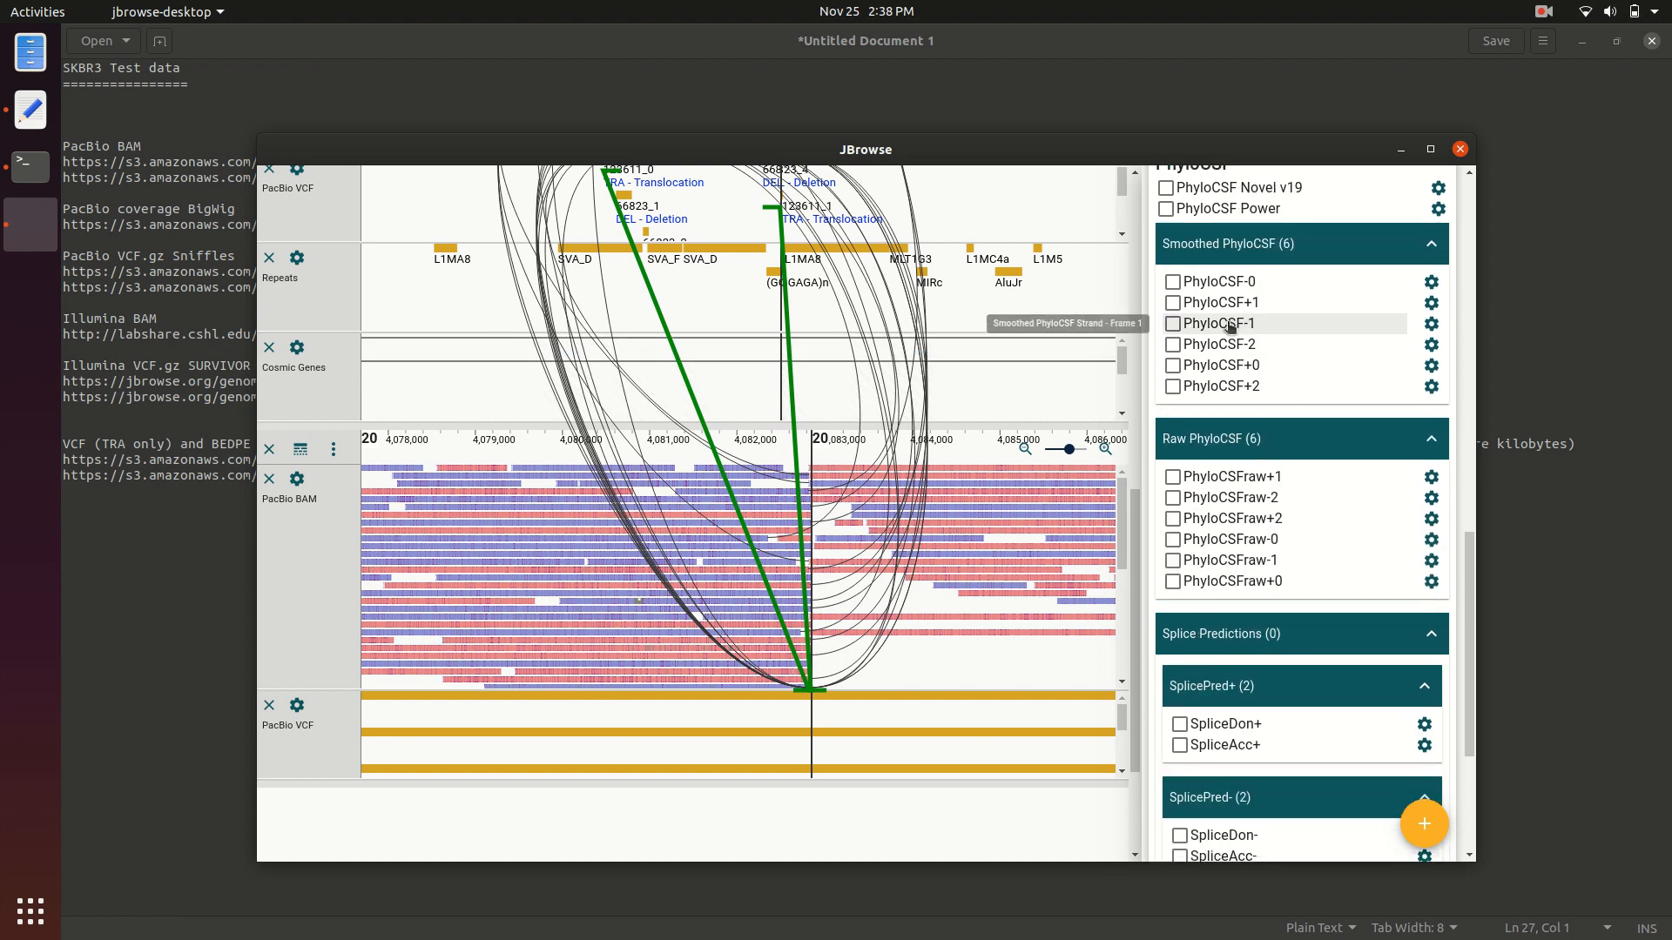
click(1200, 373)
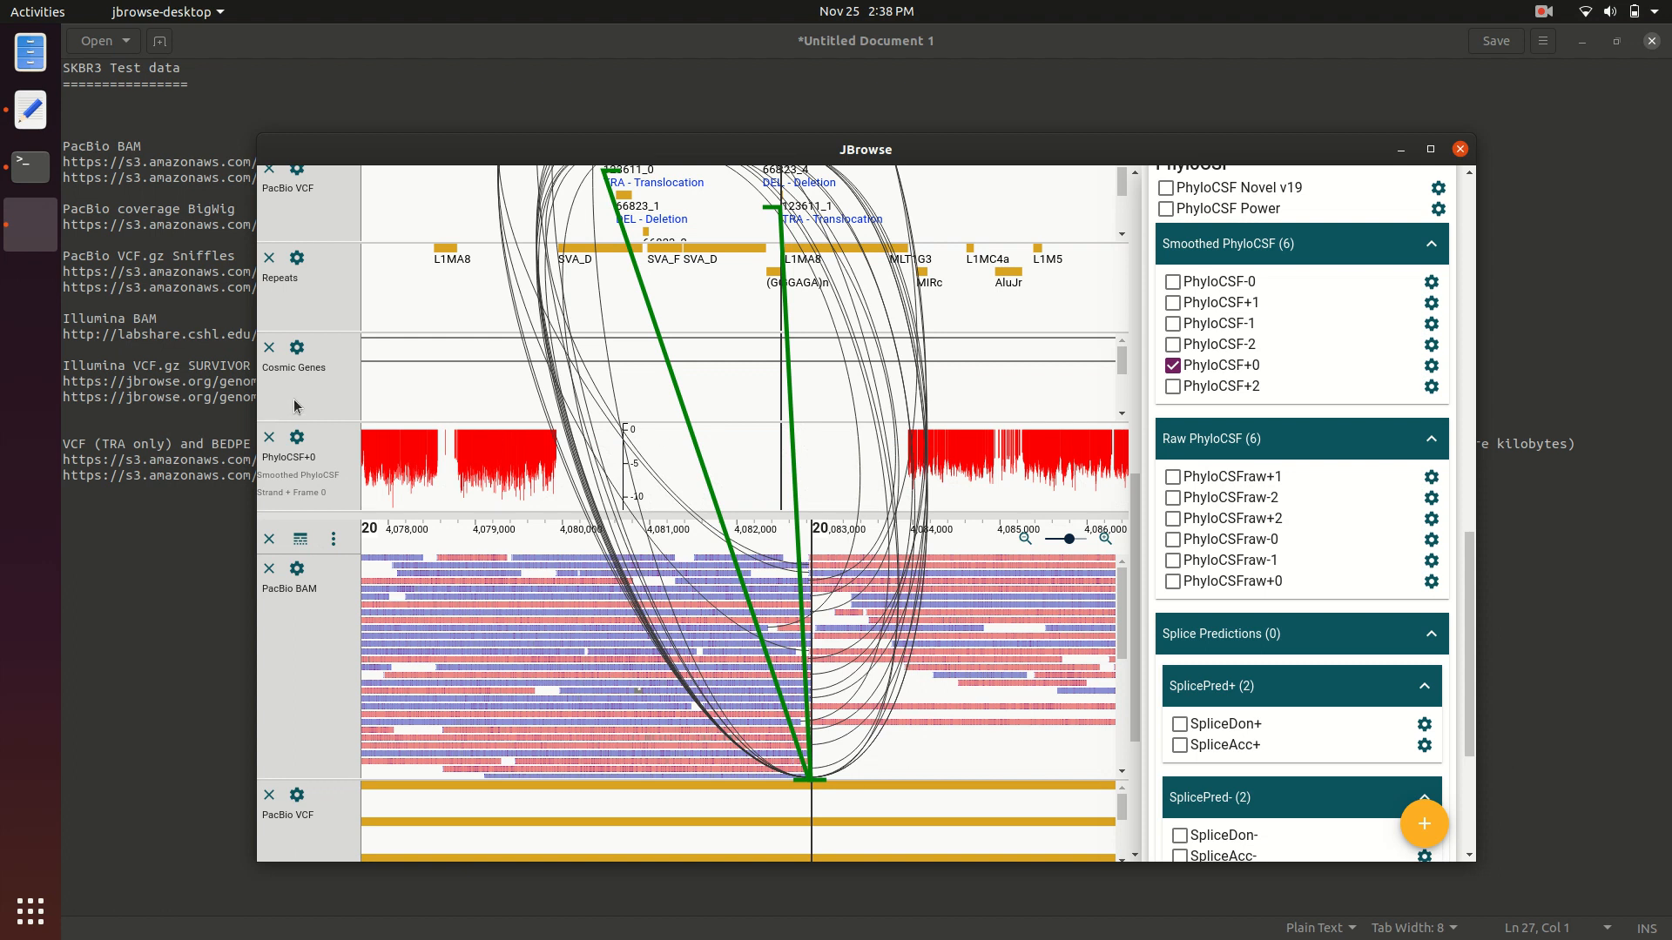
- Review the 123611_1 split detail's stacked read, variant, repeat, gene and PhyloCSF tracks together with the filtered translocation table
scroll(314, 444, up, 5)
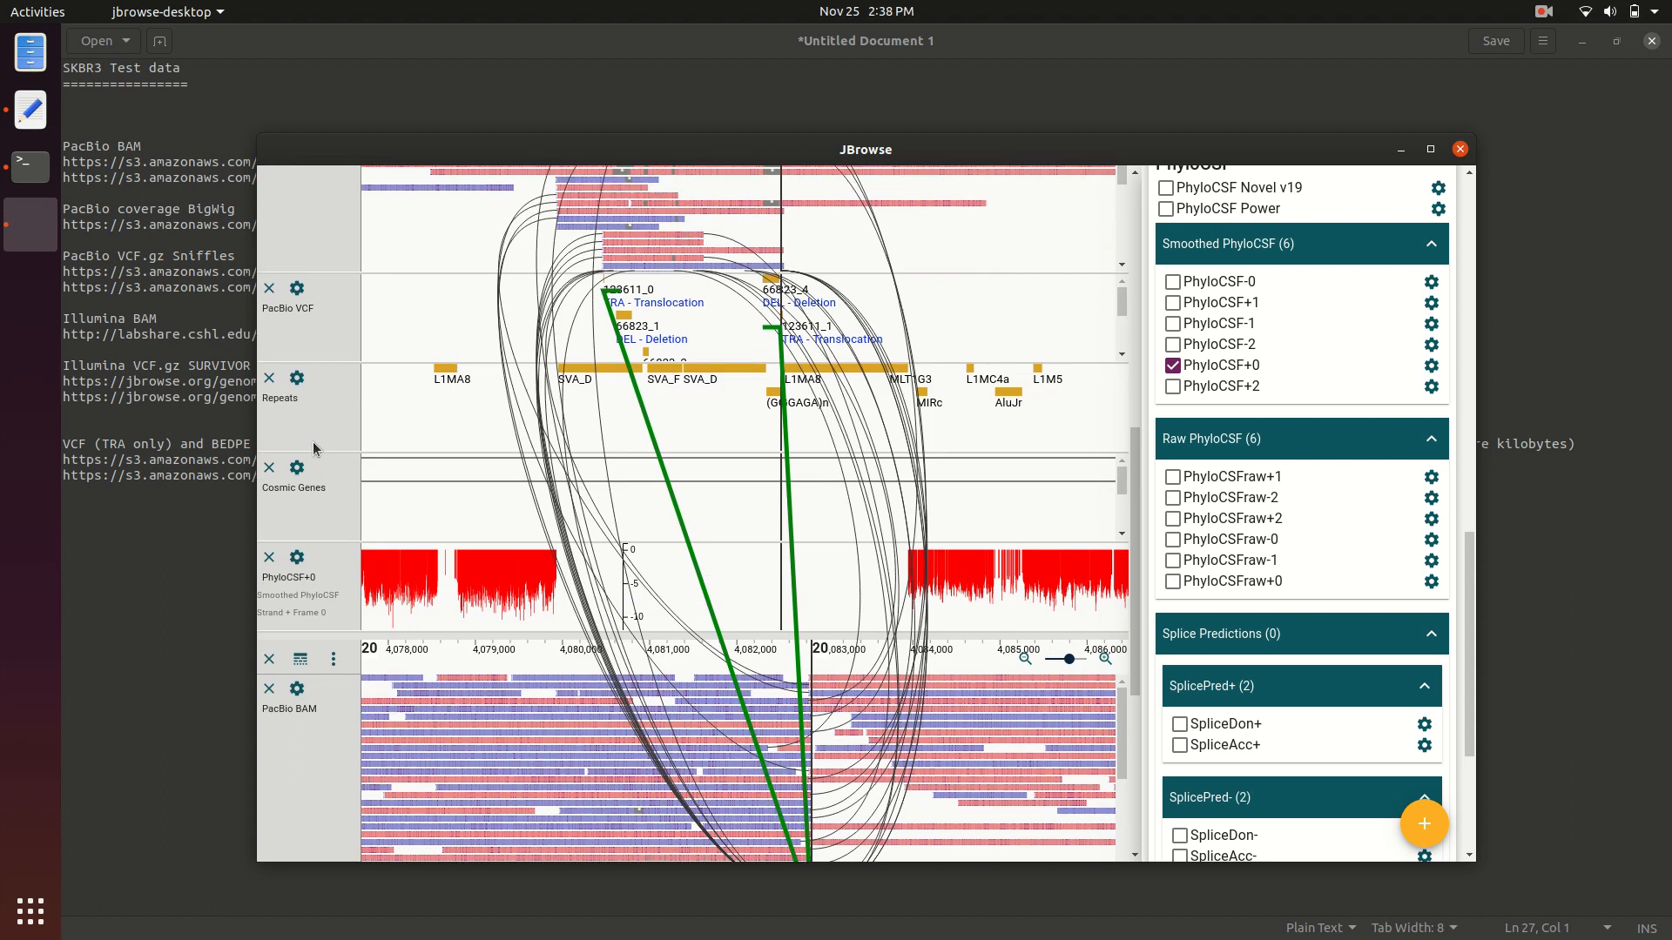
scroll(314, 448, up, 6)
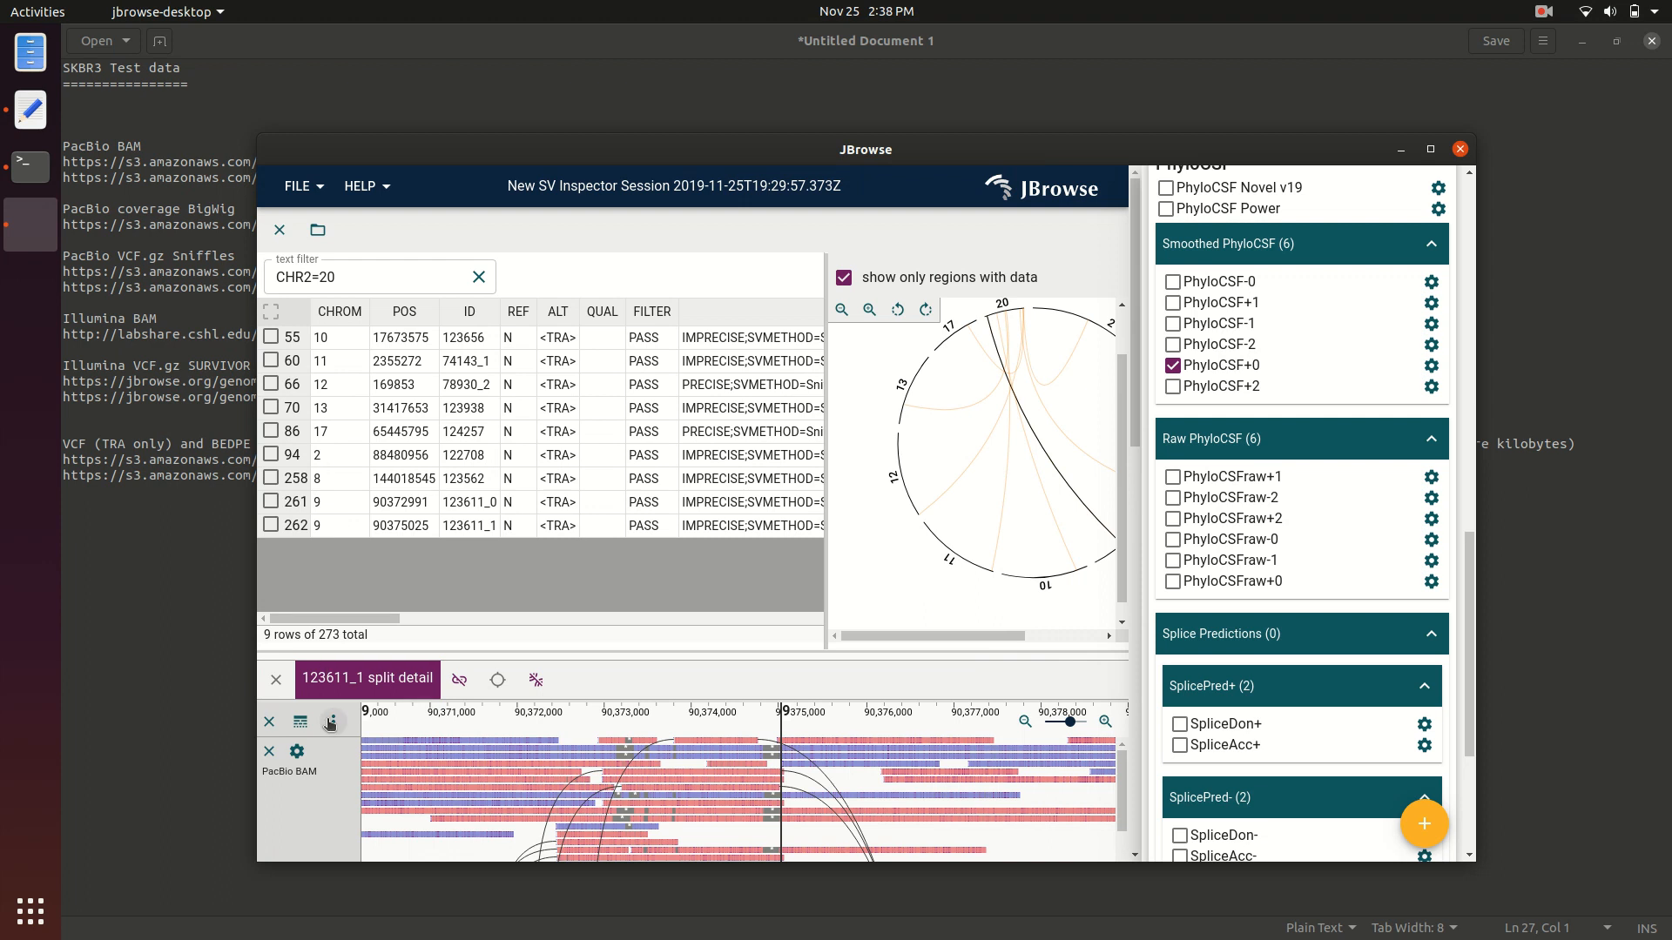
scroll(329, 724, down, 2)
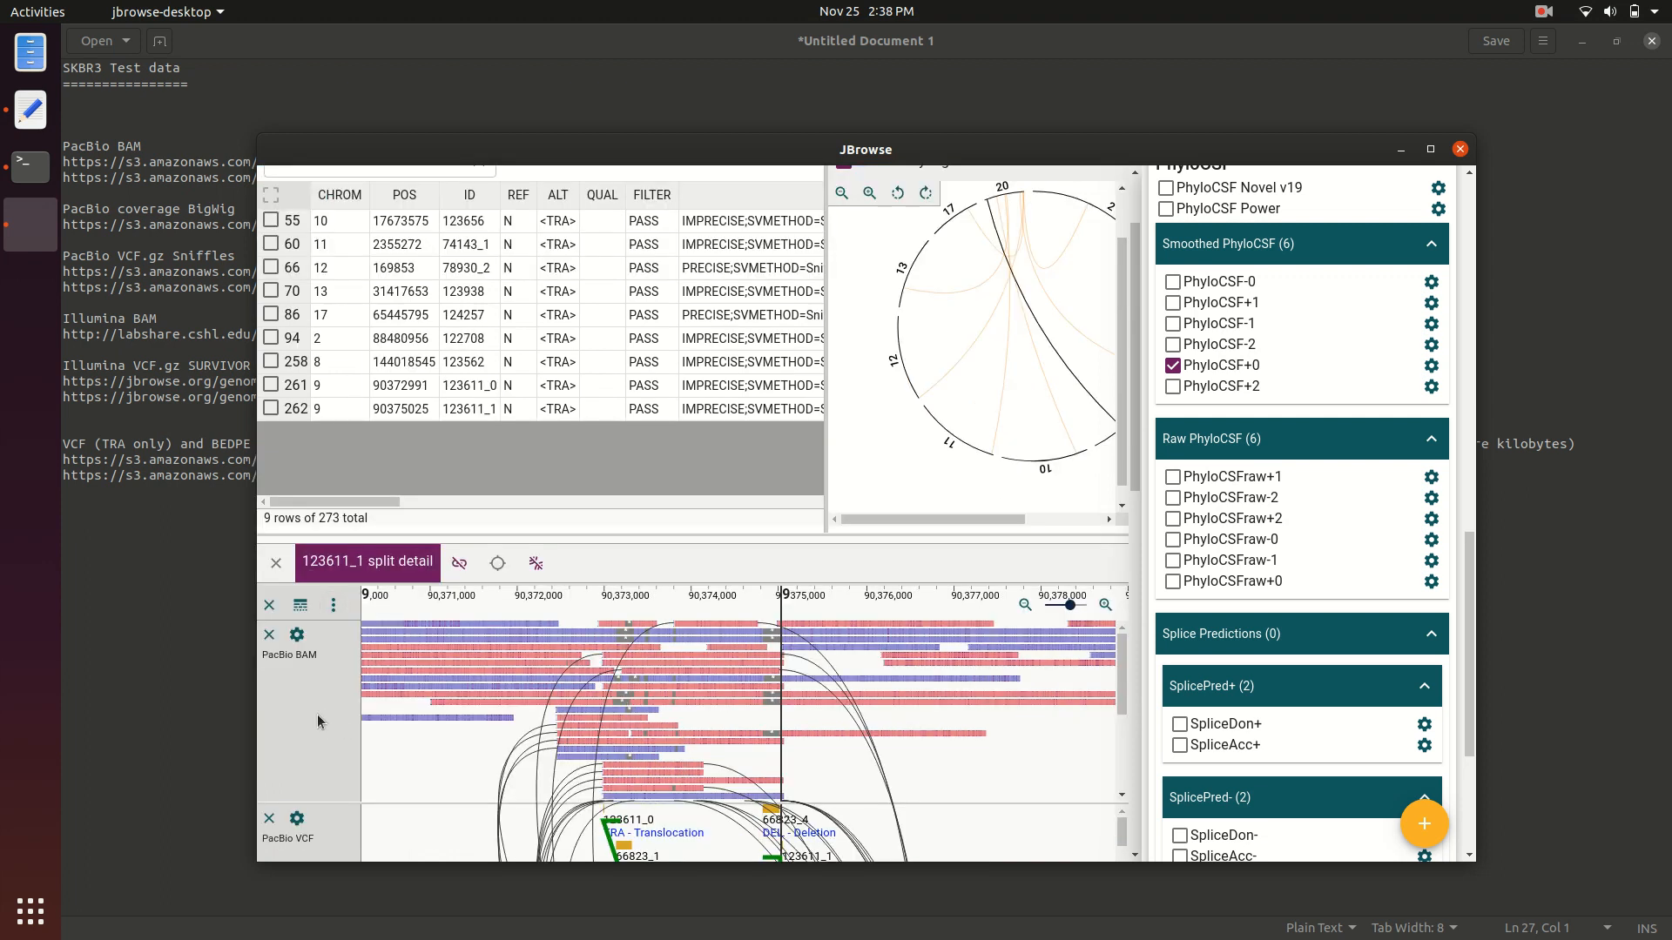
scroll(317, 714, down, 5)
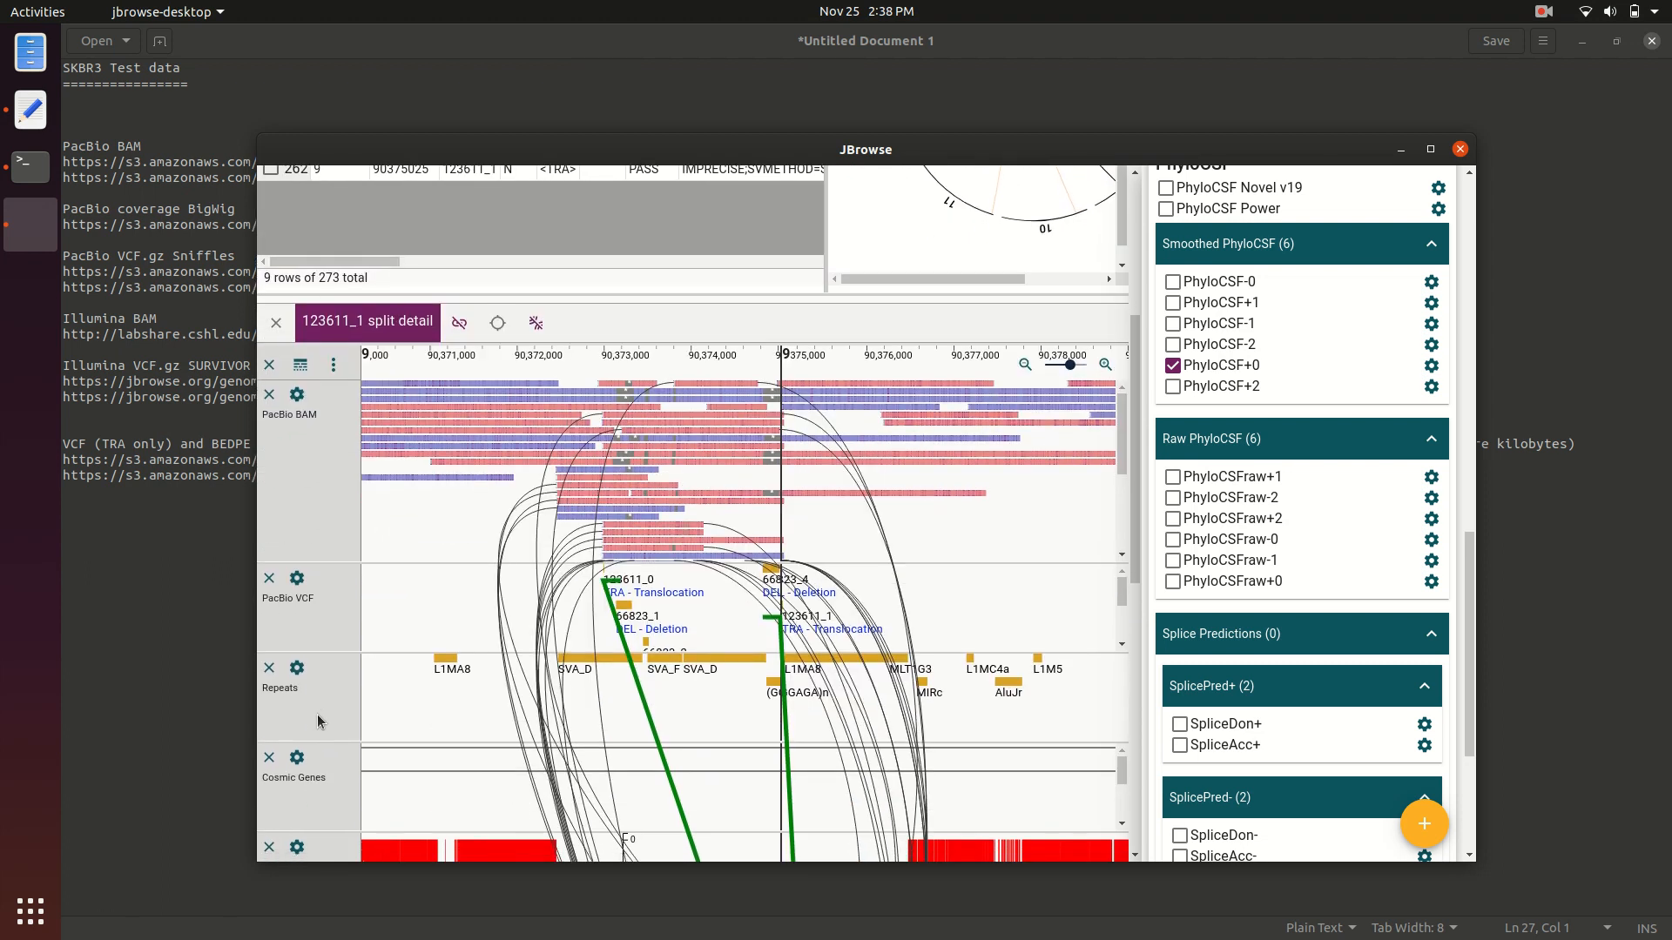
scroll(317, 714, down, 3)
scroll(317, 716, down, 2)
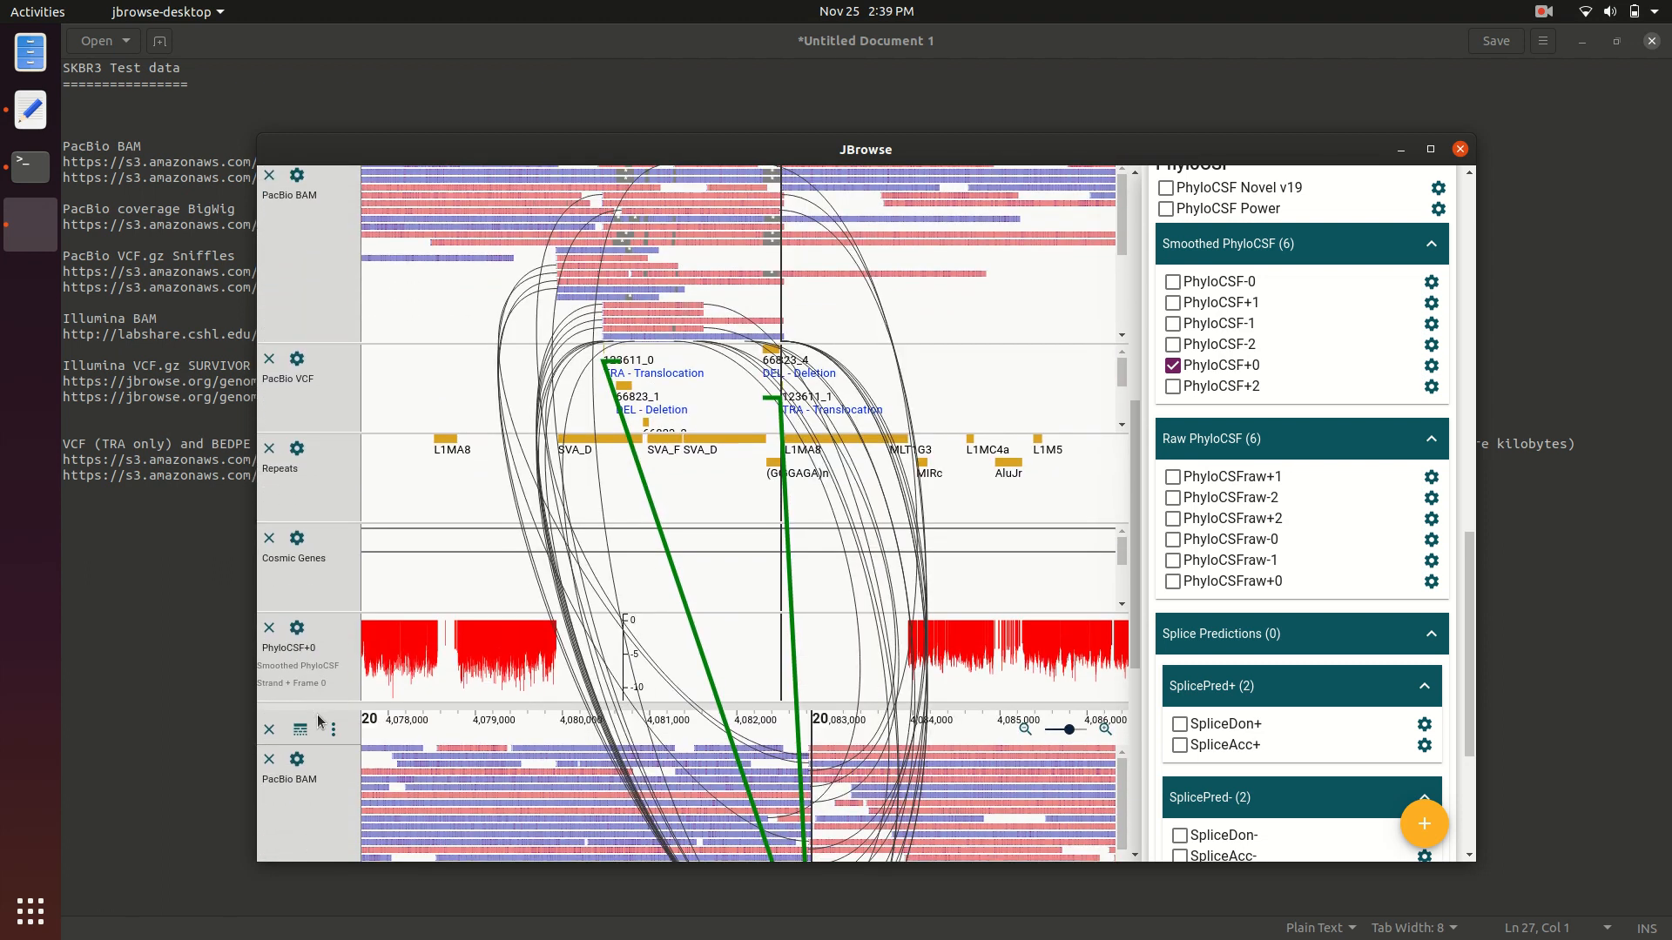
scroll(319, 721, up, 10)
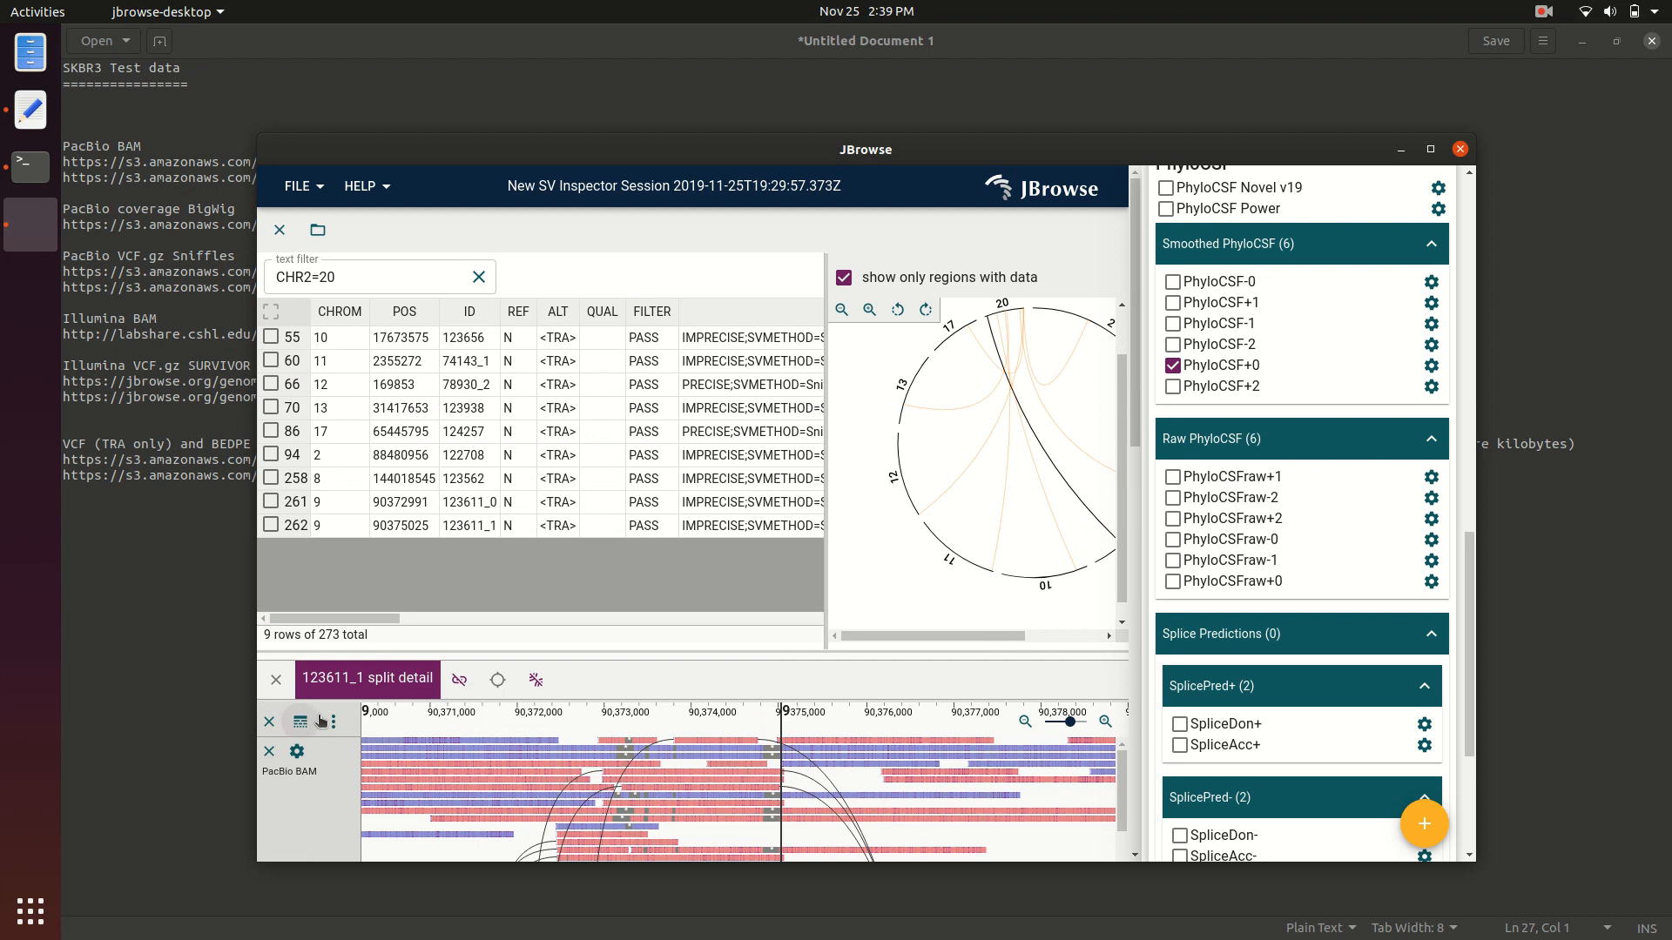